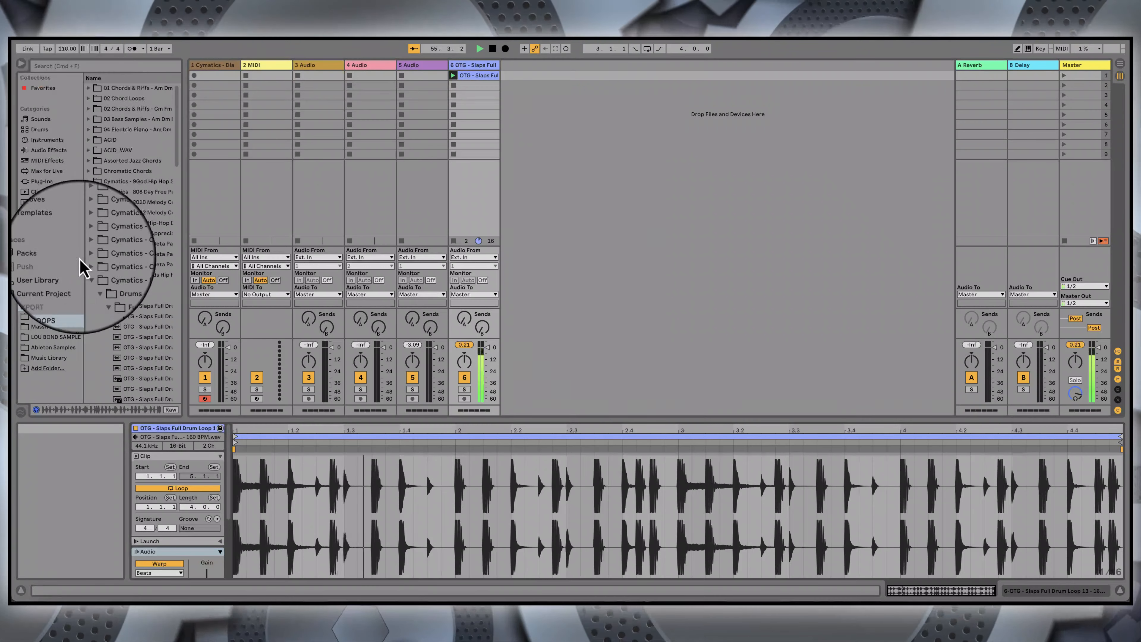
# Step: Collapse the Cymatics - Diamonds folder in the browser and hide the Info View beside the drum loop's clip settings
pyautogui.click(88, 275)
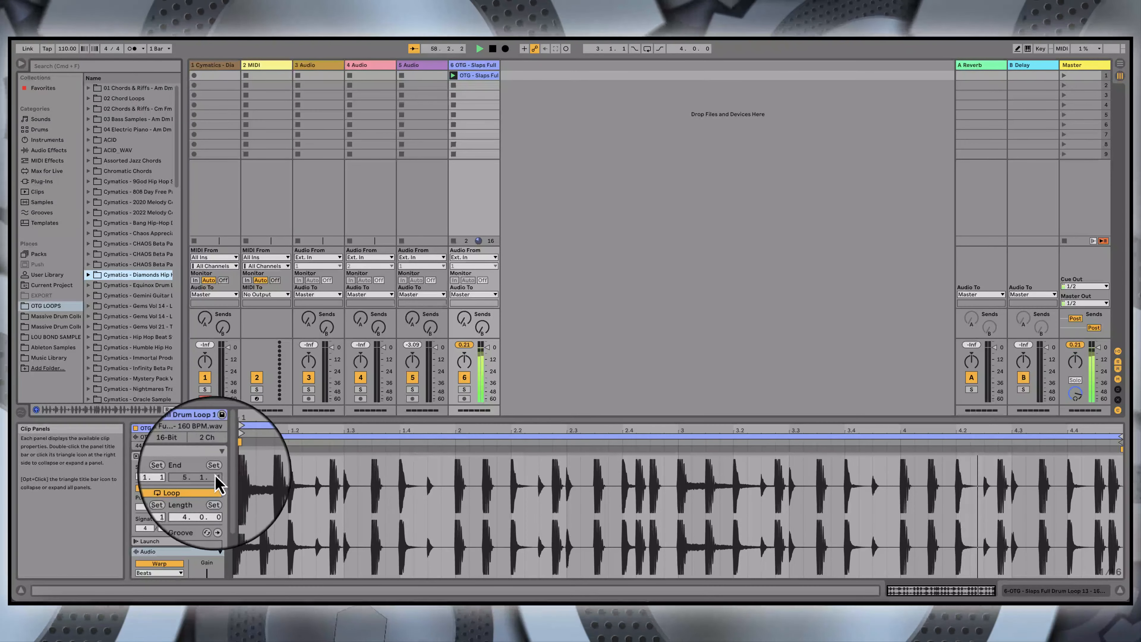
pyautogui.scroll(-5, 205, 494)
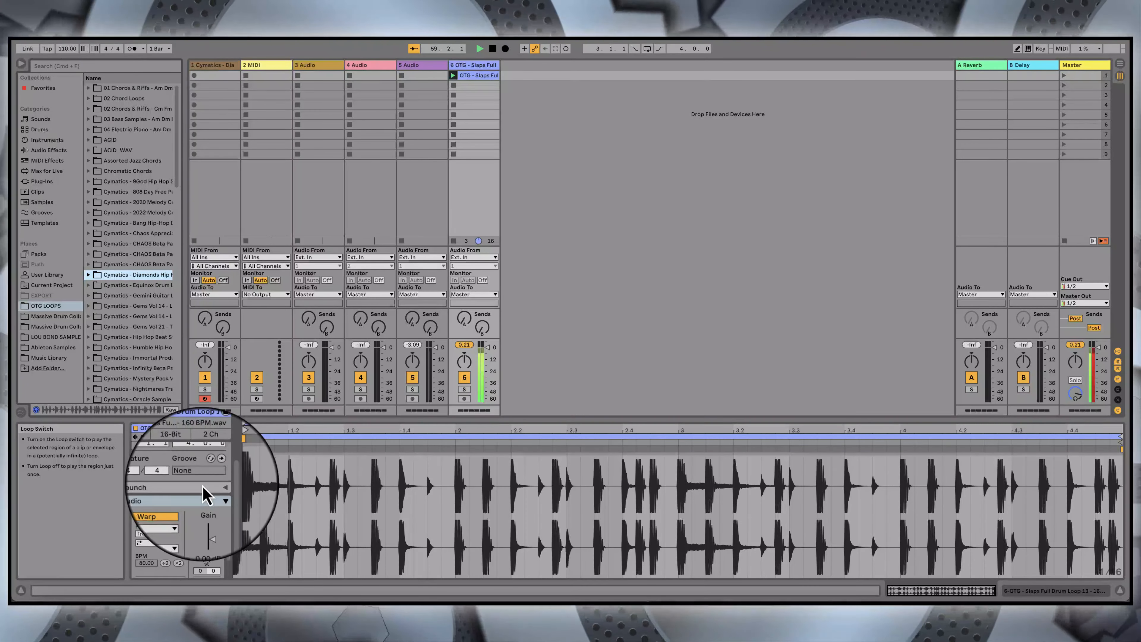
pyautogui.scroll(5, 205, 495)
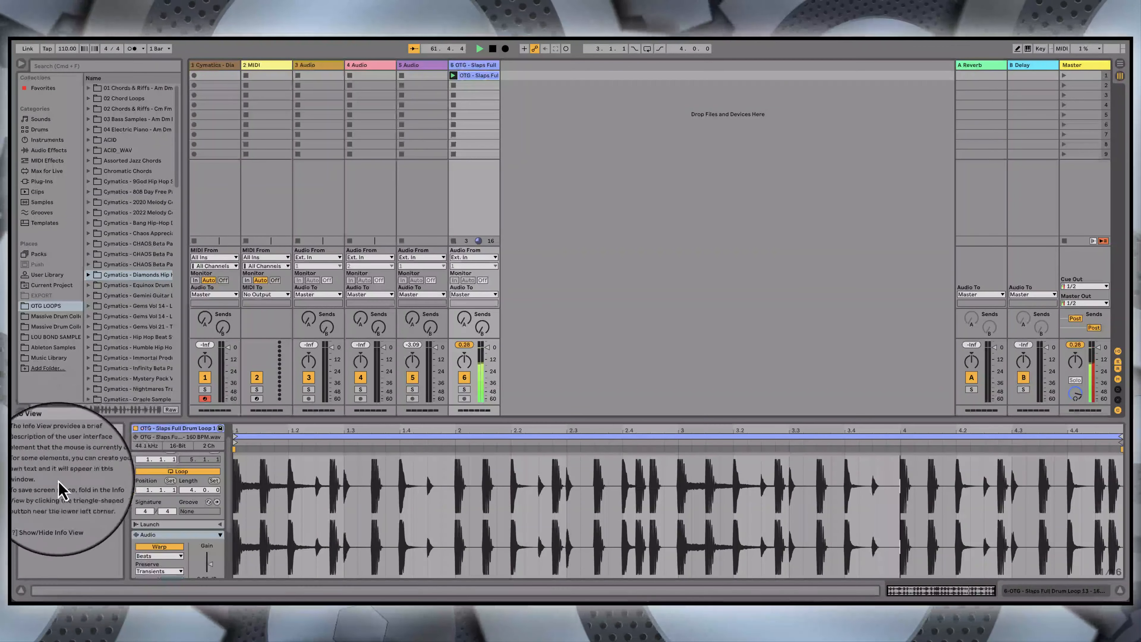
pyautogui.click(21, 591)
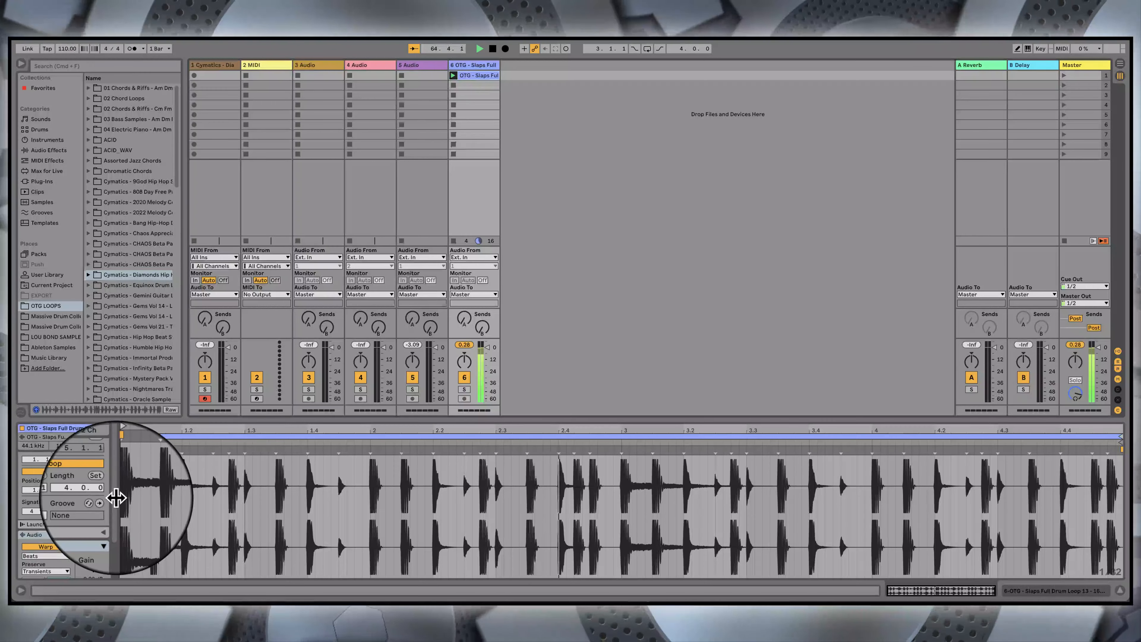
# Step: Expand the Envelopes section of the drum loop clip to expose its clip Gain envelope
pyautogui.scroll(2, 93, 490)
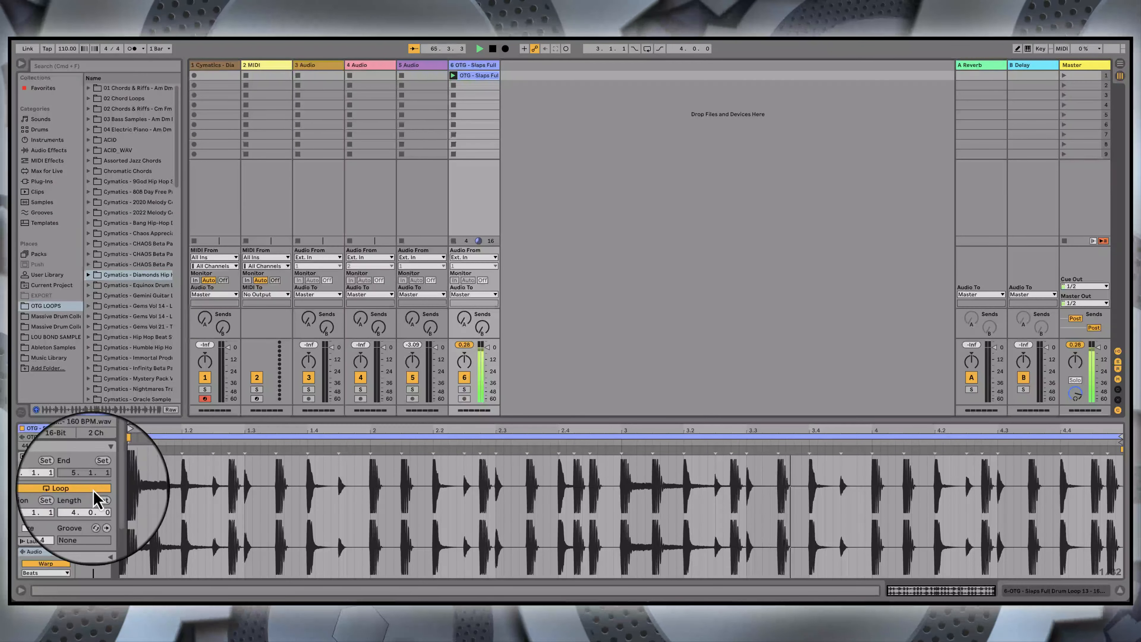
pyautogui.scroll(-3, 93, 490)
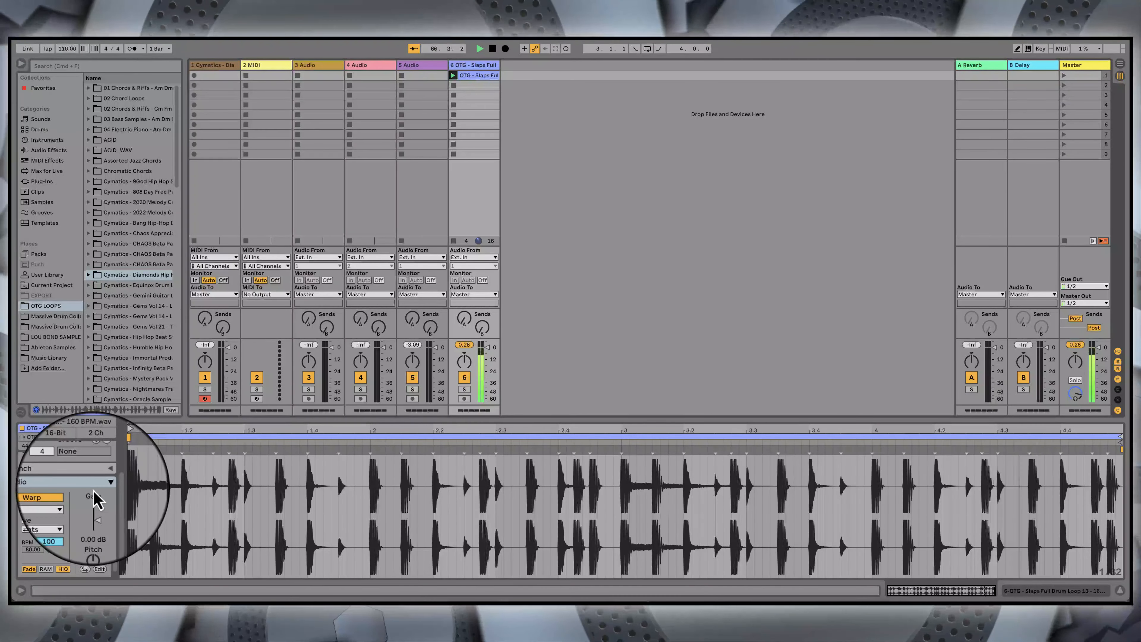
pyautogui.scroll(-1, 93, 490)
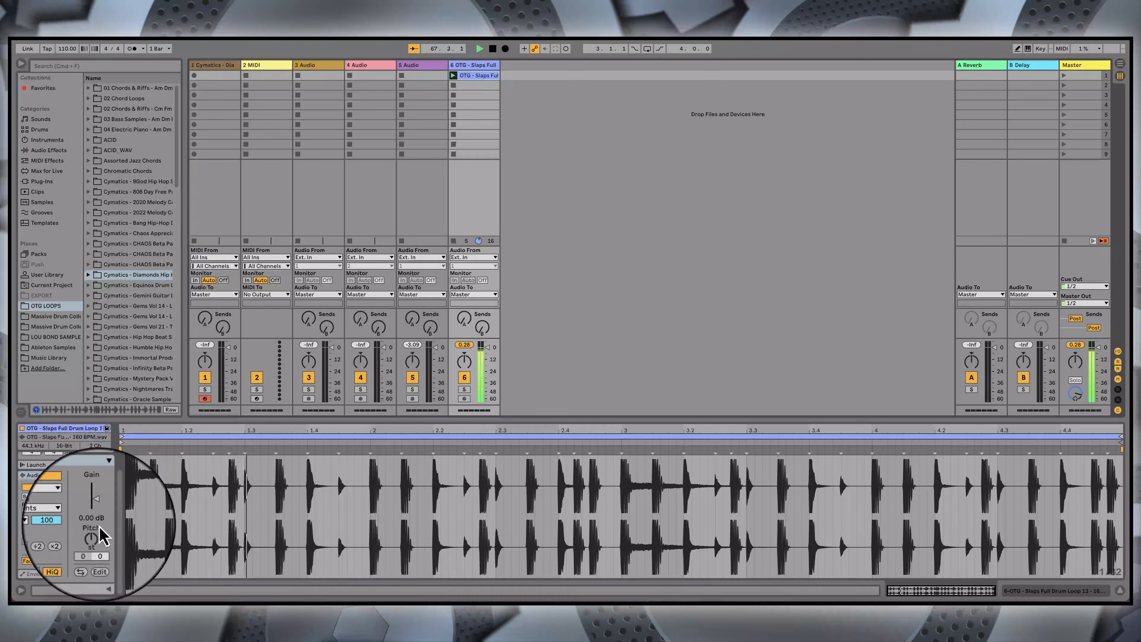
pyautogui.click(106, 575)
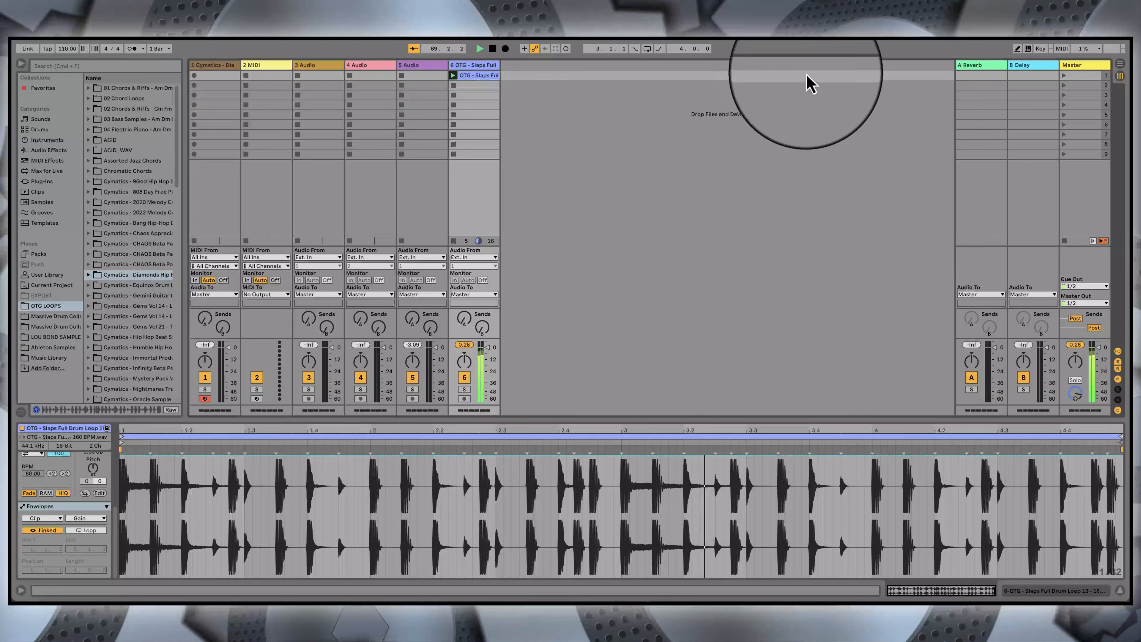
# Step: Turn on Draw Mode and draw the clip Gain envelope down to 0% over the small offbeat hits in bars 1 and 2
pyautogui.click(1018, 48)
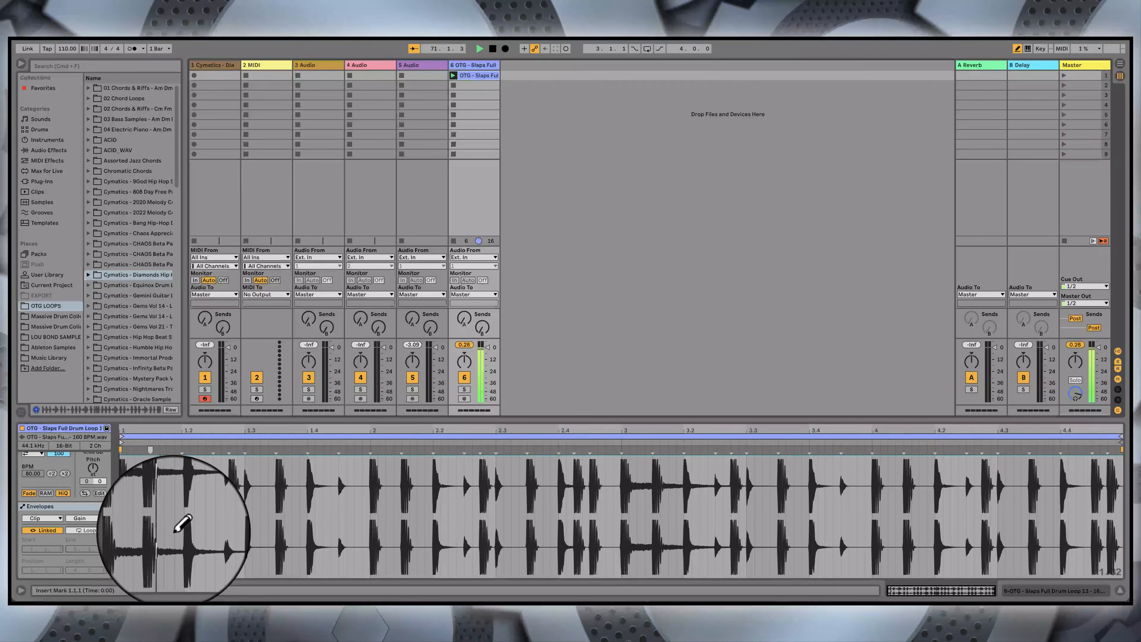
pyautogui.click(205, 510)
pyautogui.moveTo(205, 510); pyautogui.dragTo(225, 575)
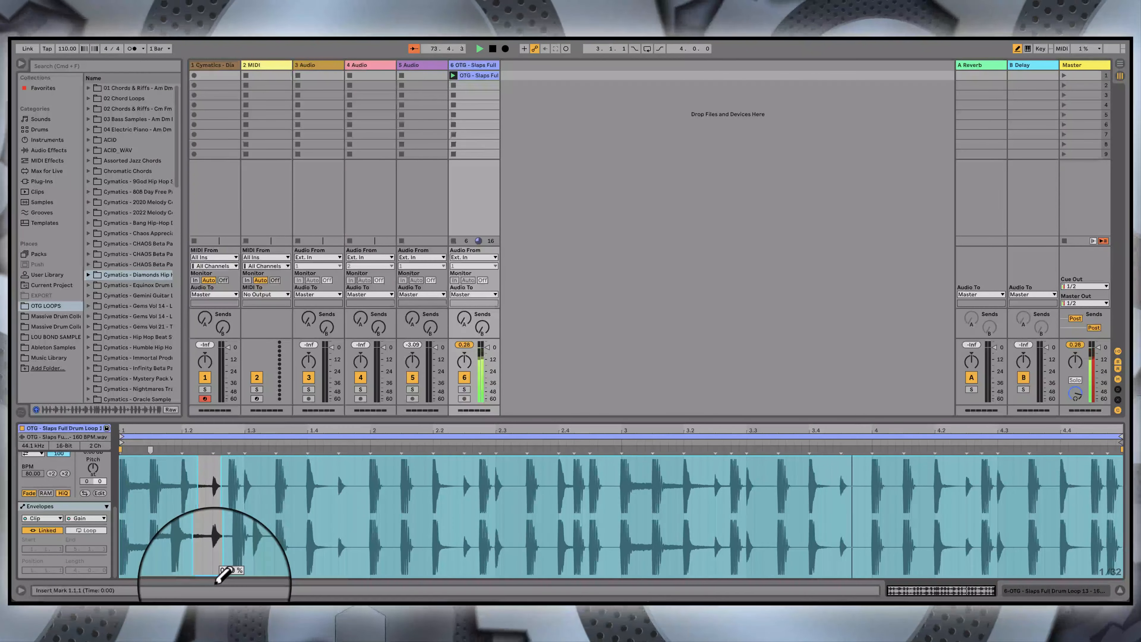
pyautogui.moveTo(253, 473); pyautogui.dragTo(262, 577)
pyautogui.moveTo(335, 575); pyautogui.dragTo(343, 577)
pyautogui.moveTo(451, 573)
pyautogui.mouseDown()
pyautogui.moveTo(452, 591)
pyautogui.moveTo(467, 595)
pyautogui.moveTo(506, 476)
pyautogui.moveTo(509, 576)
pyautogui.mouseUp()
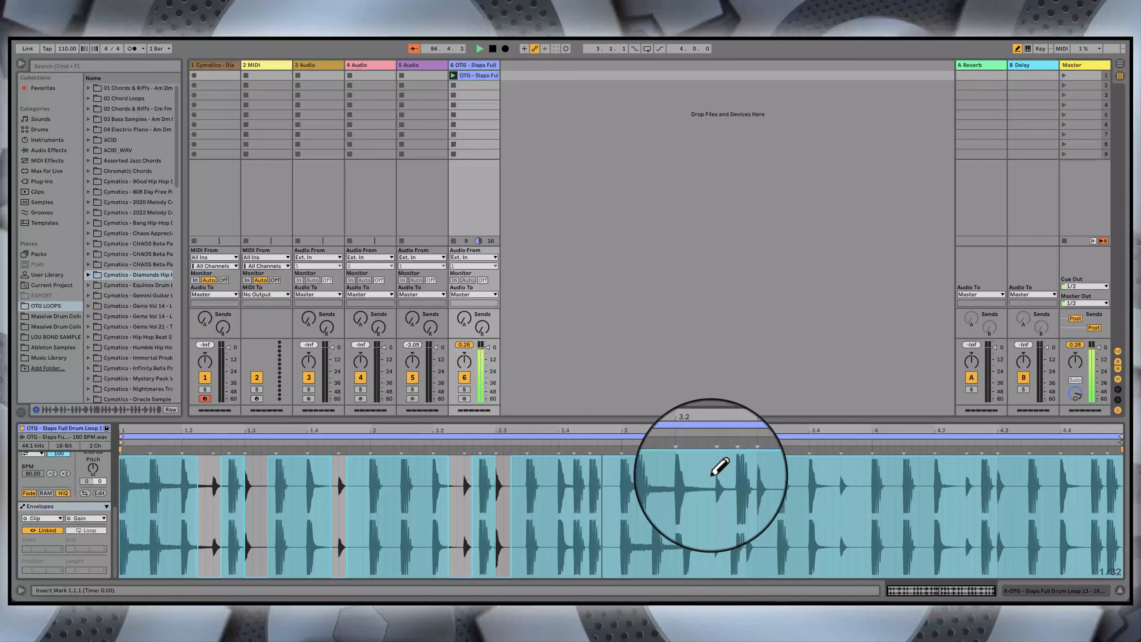
# Step: Draw the Gain envelope down over the small offbeat hits in bar 3, restoring full gain on the loud hit just before 3.3
pyautogui.moveTo(709, 470)
pyautogui.mouseDown()
pyautogui.moveTo(707, 579)
pyautogui.moveTo(721, 579)
pyautogui.mouseUp()
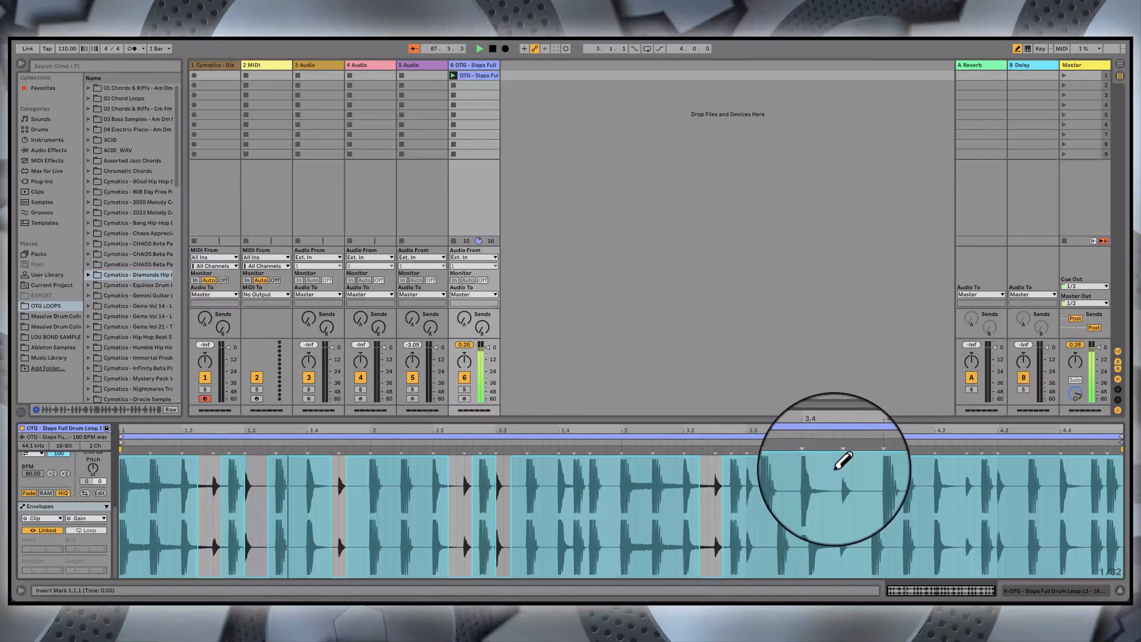
pyautogui.moveTo(842, 466); pyautogui.dragTo(849, 576)
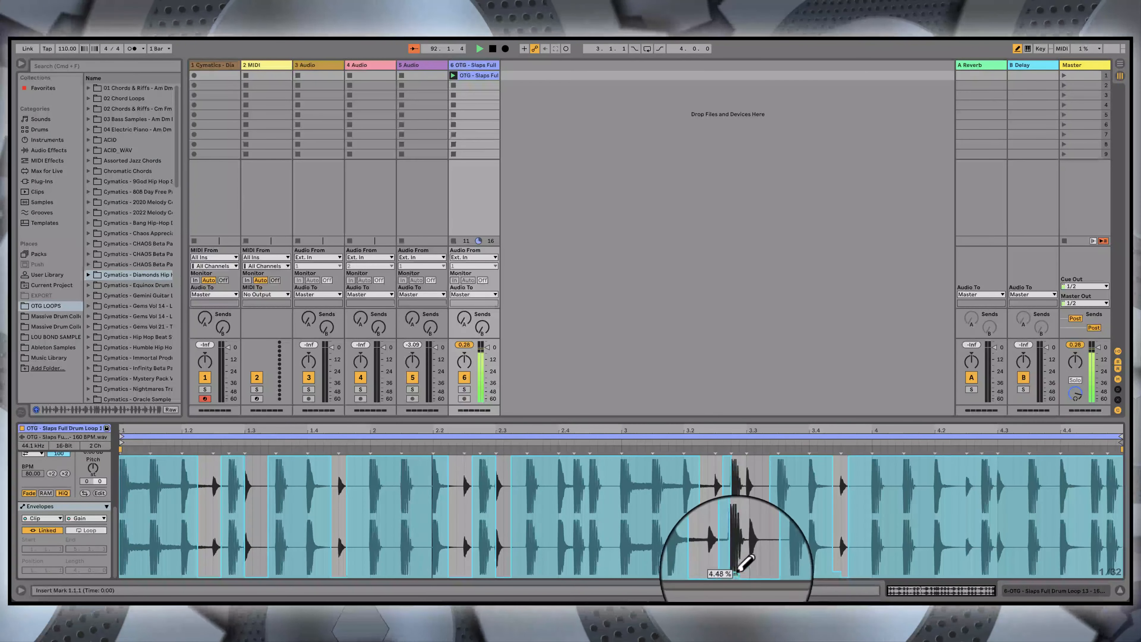
pyautogui.moveTo(739, 516)
pyautogui.mouseDown()
pyautogui.moveTo(741, 428)
pyautogui.moveTo(726, 433)
pyautogui.moveTo(743, 442)
pyautogui.mouseUp()
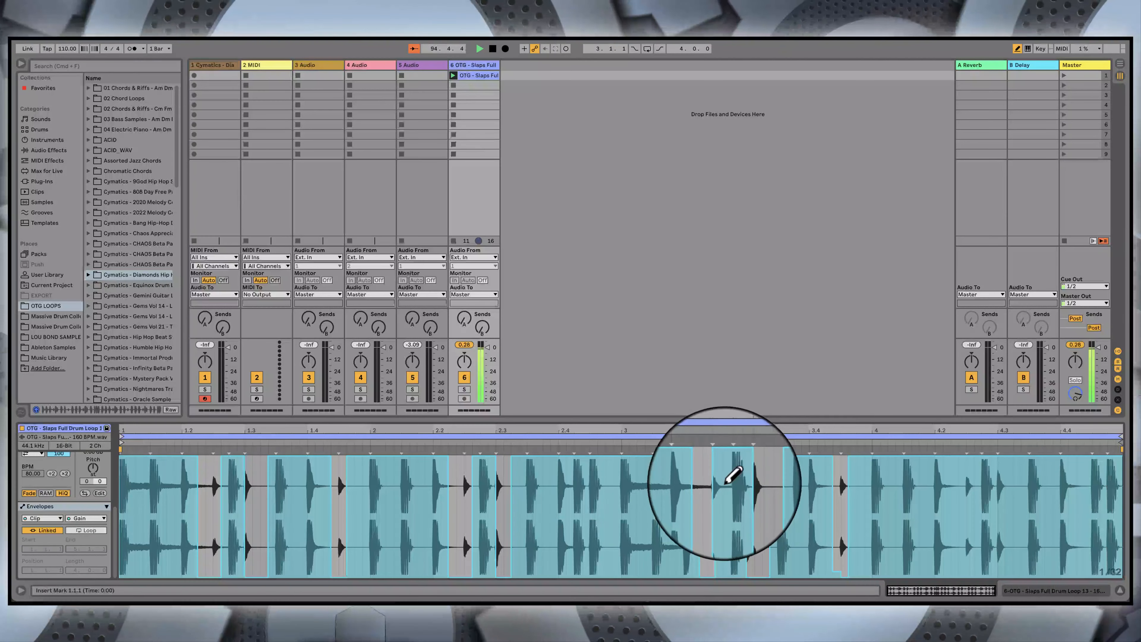
pyautogui.moveTo(726, 471)
pyautogui.mouseDown()
pyautogui.moveTo(722, 600)
pyautogui.moveTo(736, 576)
pyautogui.mouseUp()
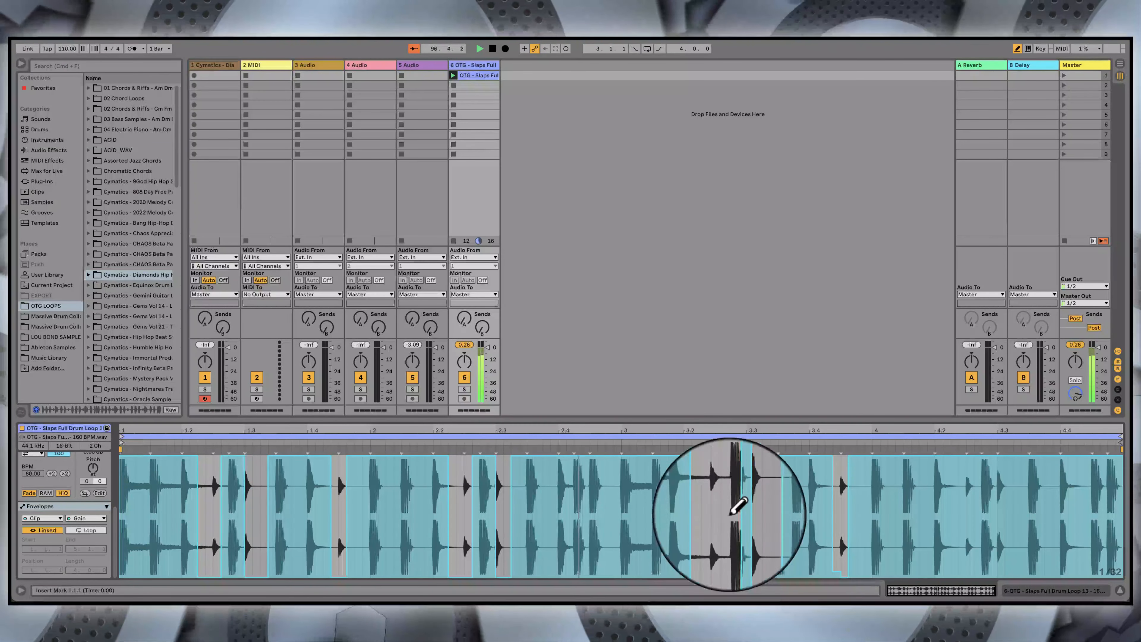
pyautogui.click(739, 455)
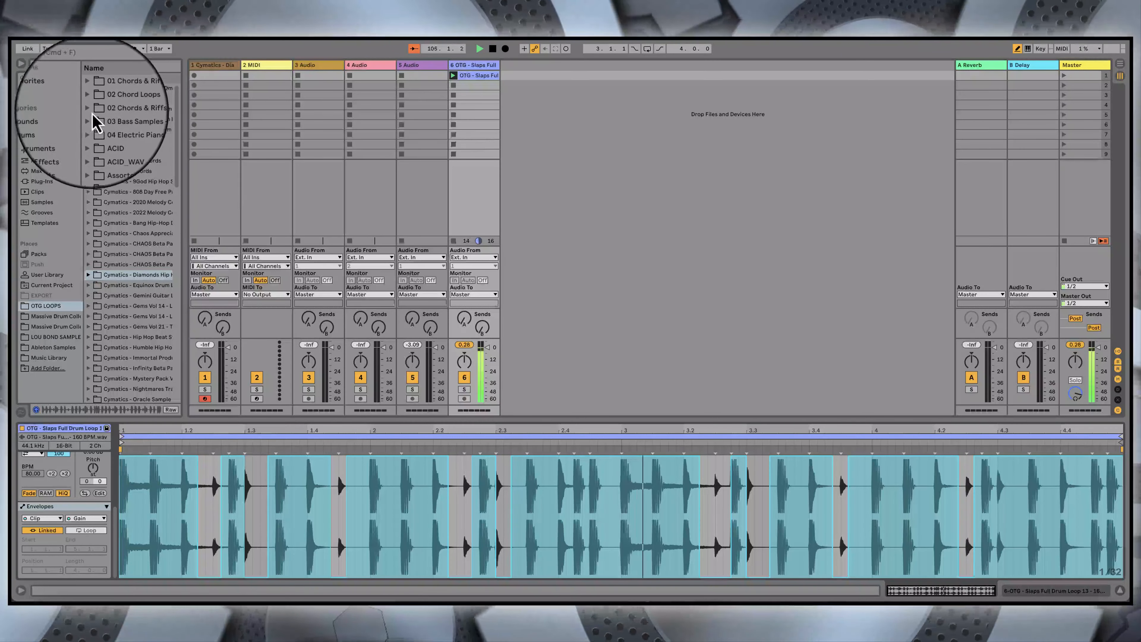
# Step: Expand the 02 Chord Loops and 90 Bpm Chord Loops folders, and restart playback with the song tempo set to 90 BPM
pyautogui.click(83, 94)
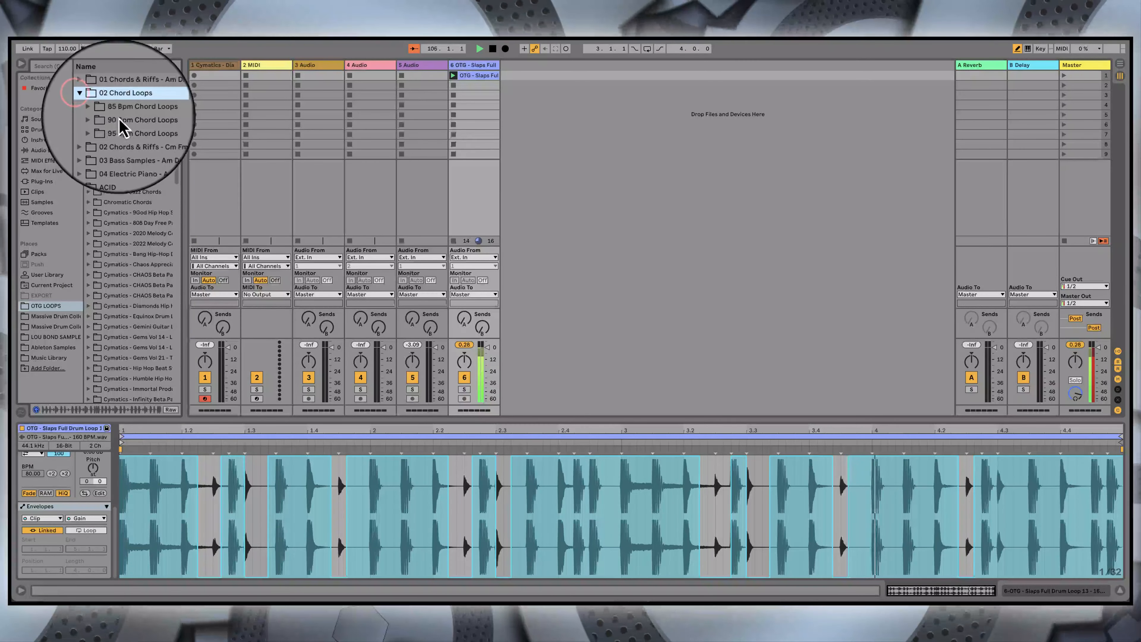
pyautogui.click(94, 108)
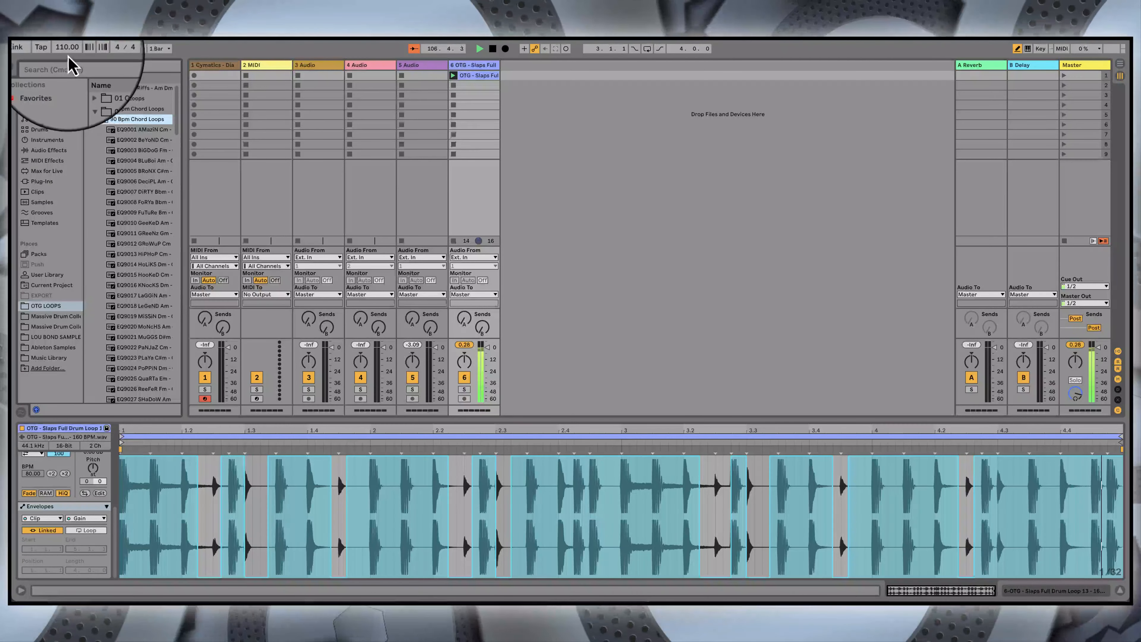
pyautogui.click(493, 48)
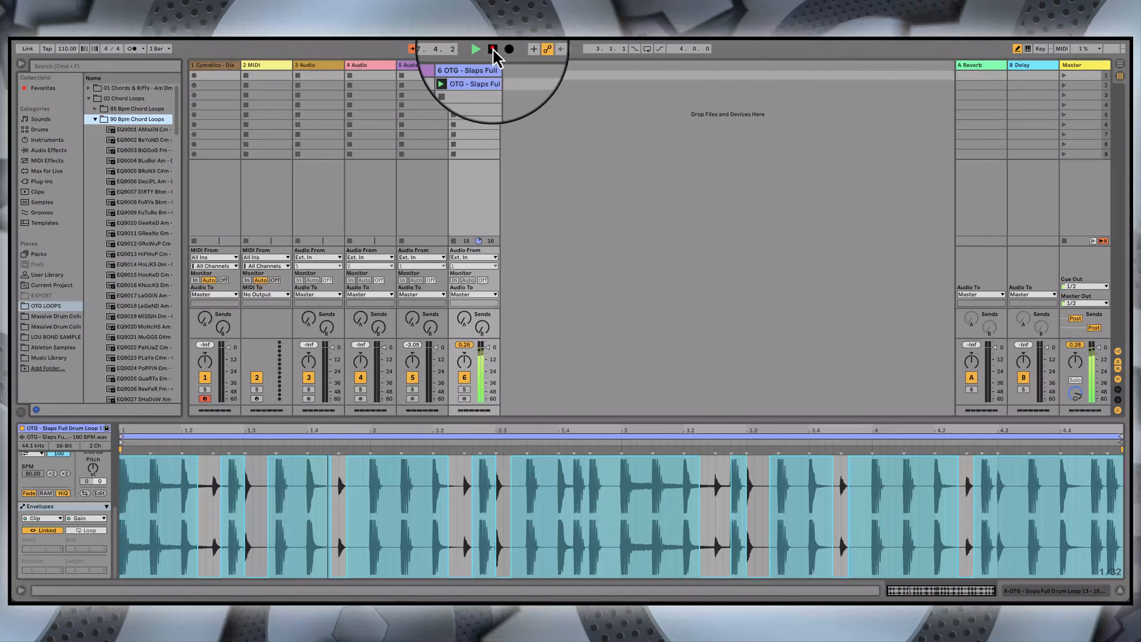
pyautogui.click(63, 48)
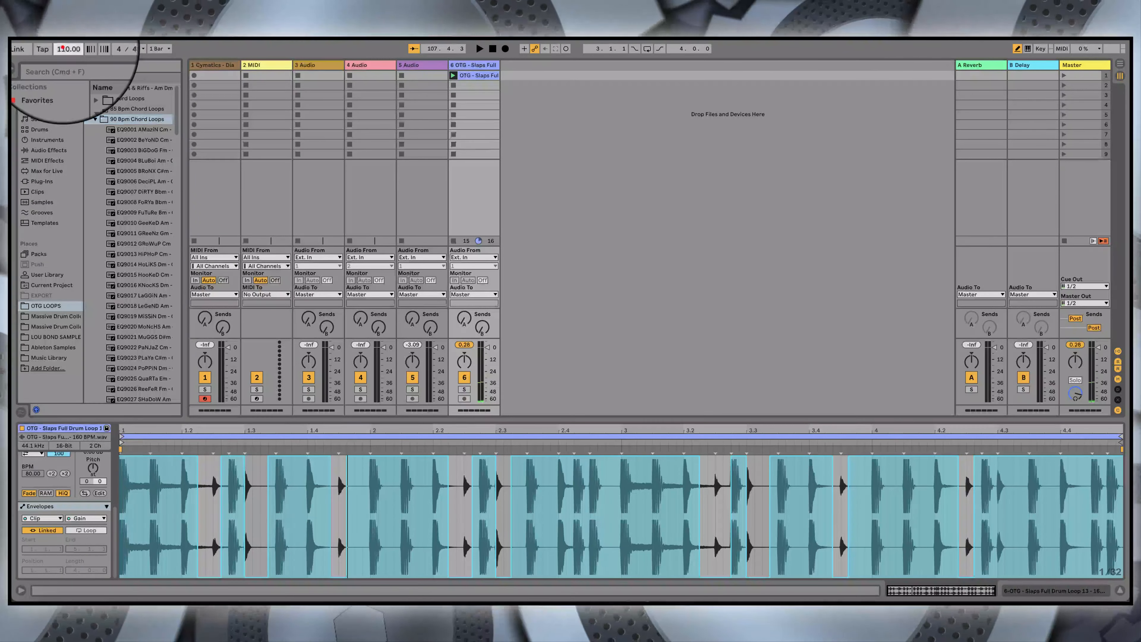
pyautogui.write('90')
pyautogui.press('Return')
pyautogui.press('space')
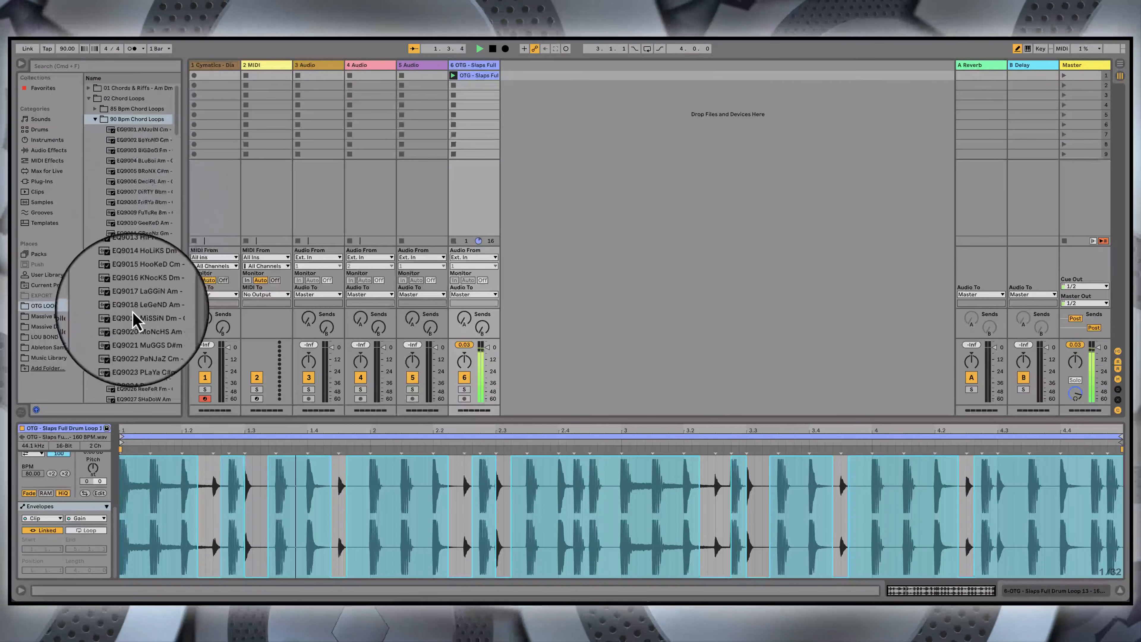
pyautogui.scroll(-5, 135, 315)
pyautogui.click(139, 266)
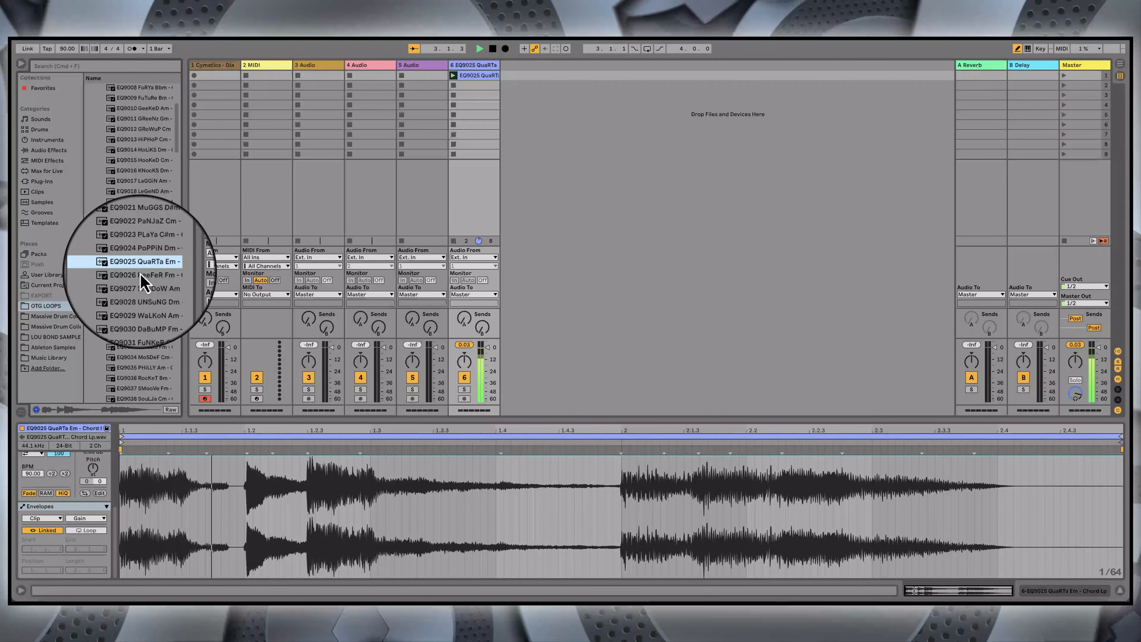
pyautogui.press('super+z')
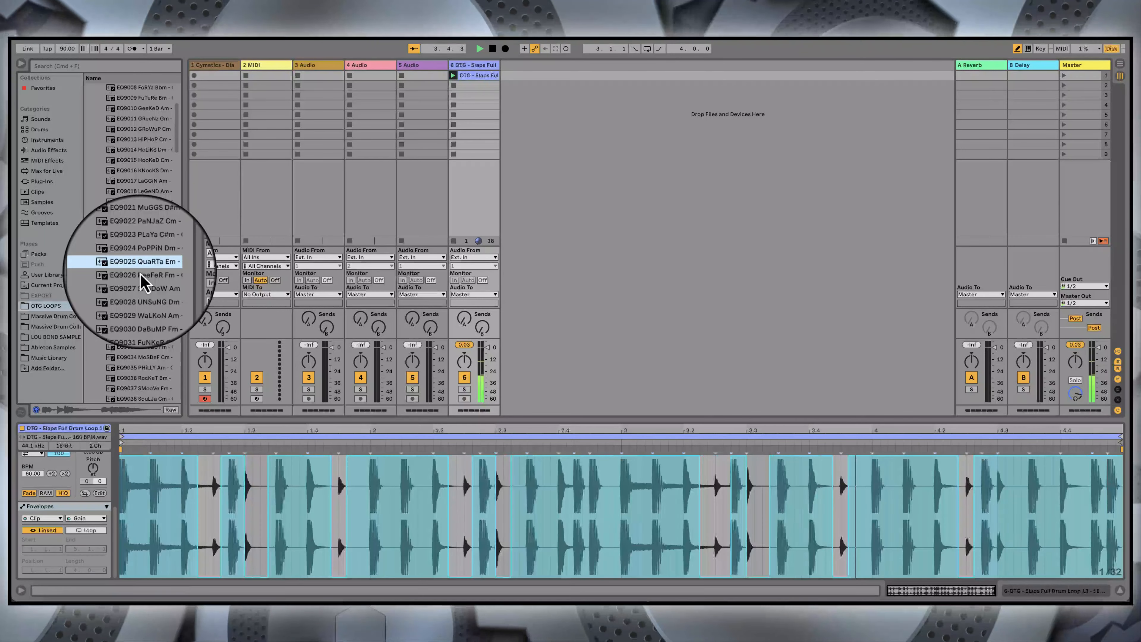
# Step: Audition loops from the 90 Bpm Chord Loops folder over the drums, including EQ9033 KWeLiS, EQ9066 RuLez, EQ9077 SoGGY and EQ9085 CoLoRS
pyautogui.click(135, 348)
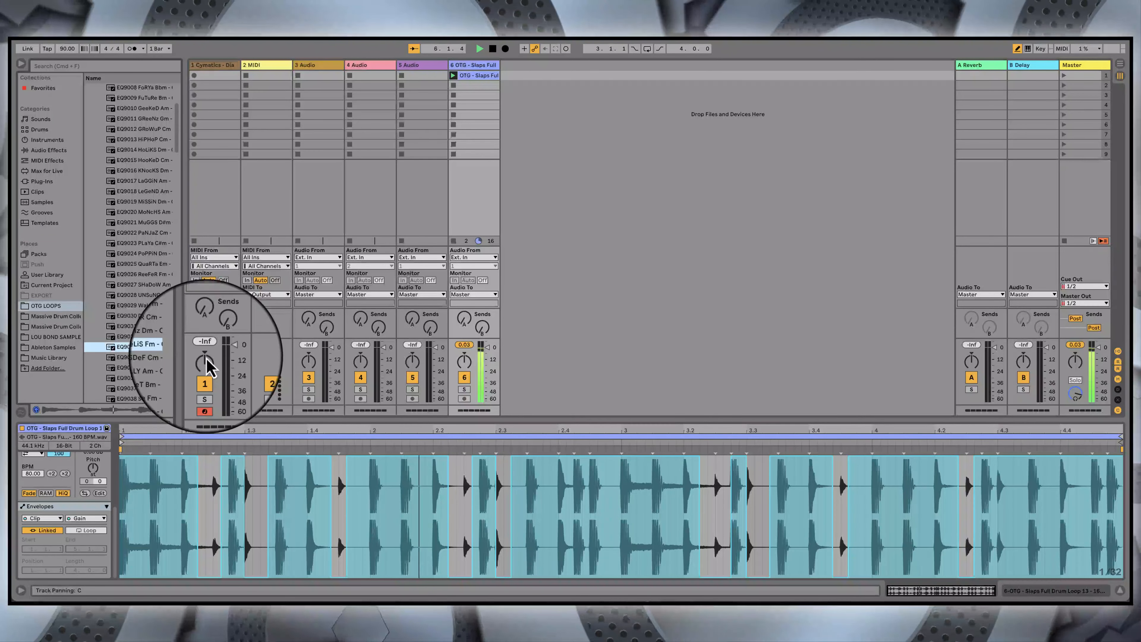
pyautogui.scroll(-2, 160, 360)
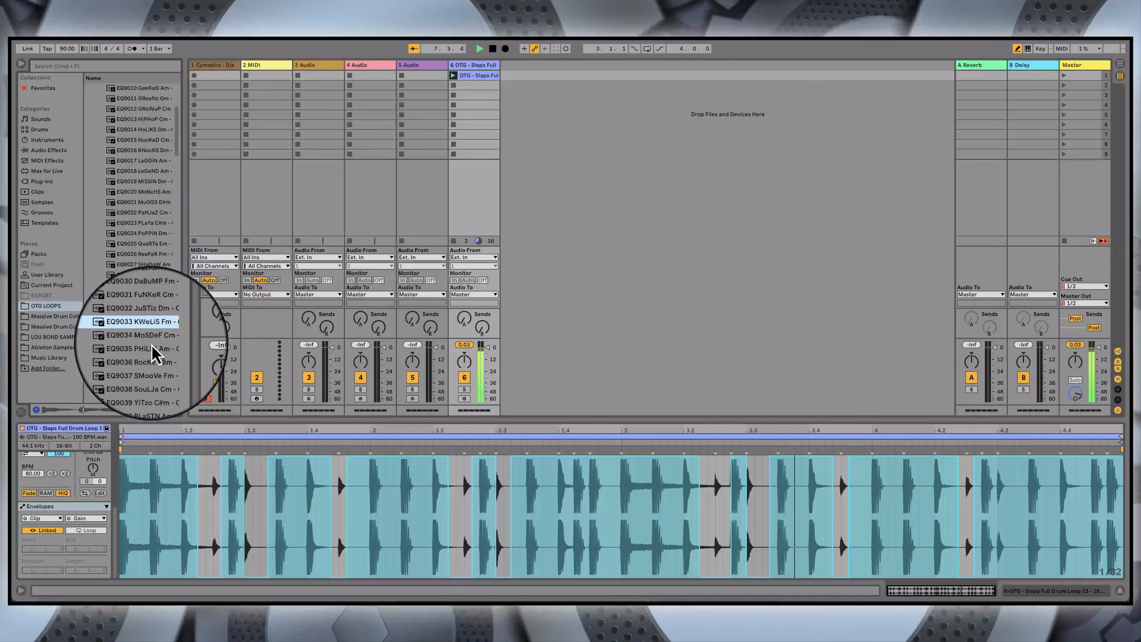
pyautogui.scroll(-5, 154, 354)
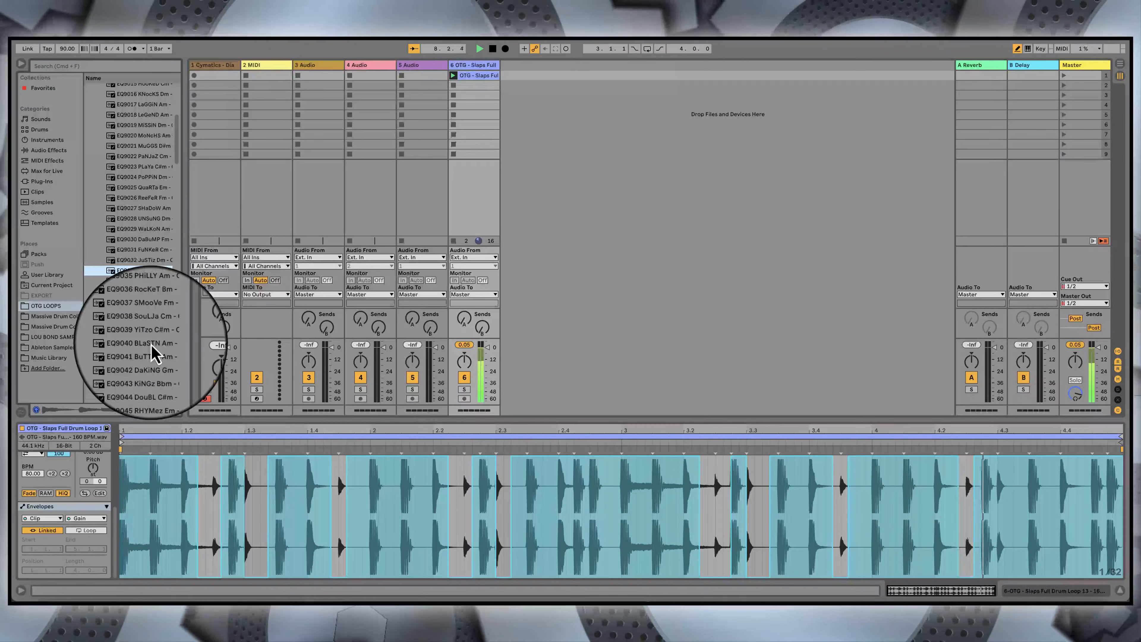
pyautogui.click(151, 344)
pyautogui.scroll(-8, 152, 346)
pyautogui.click(152, 348)
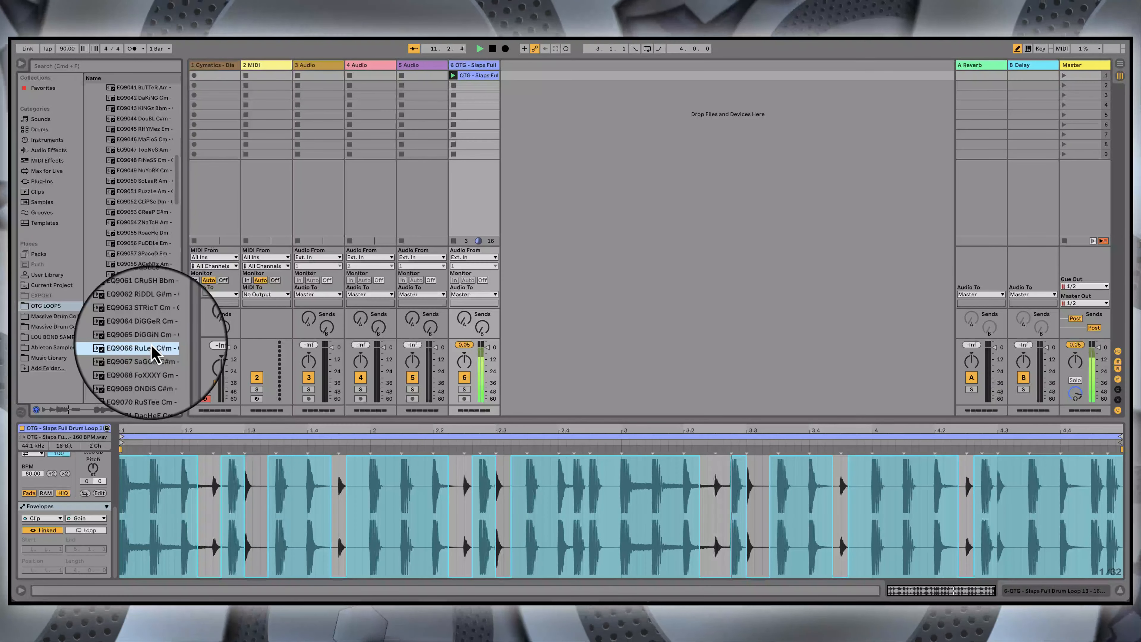
pyautogui.scroll(-4, 151, 348)
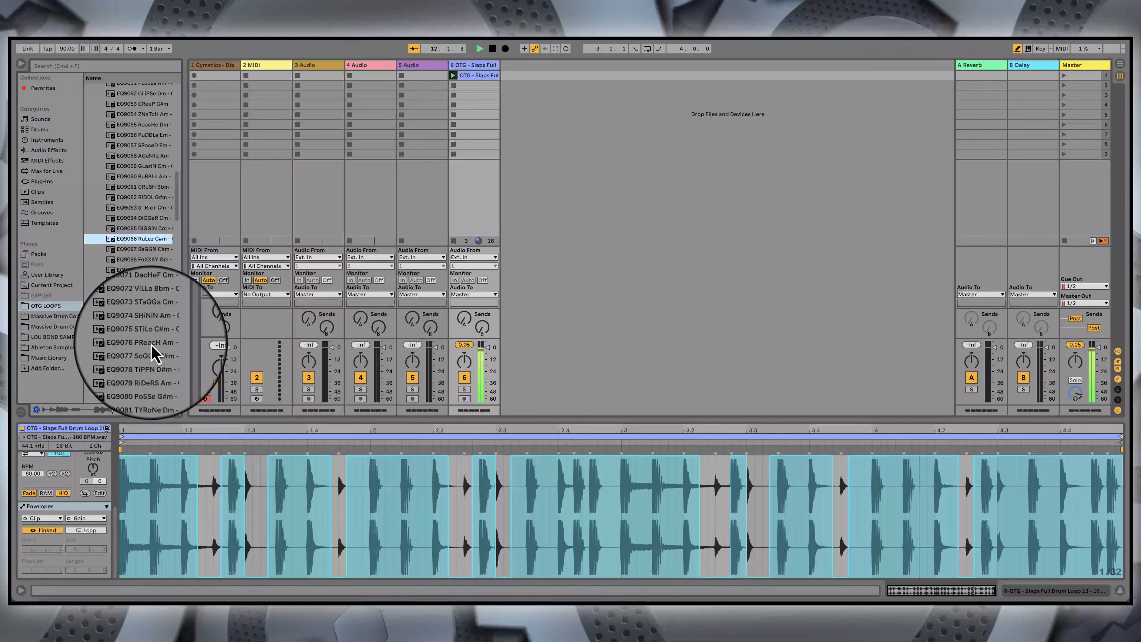
pyautogui.click(151, 348)
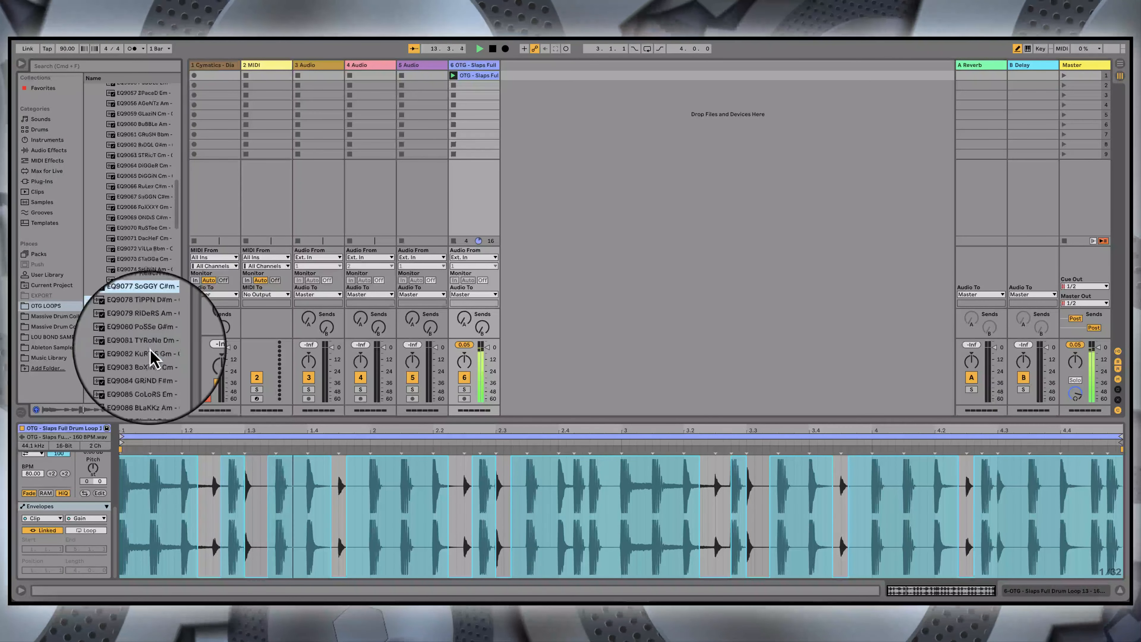
pyautogui.scroll(-3, 151, 354)
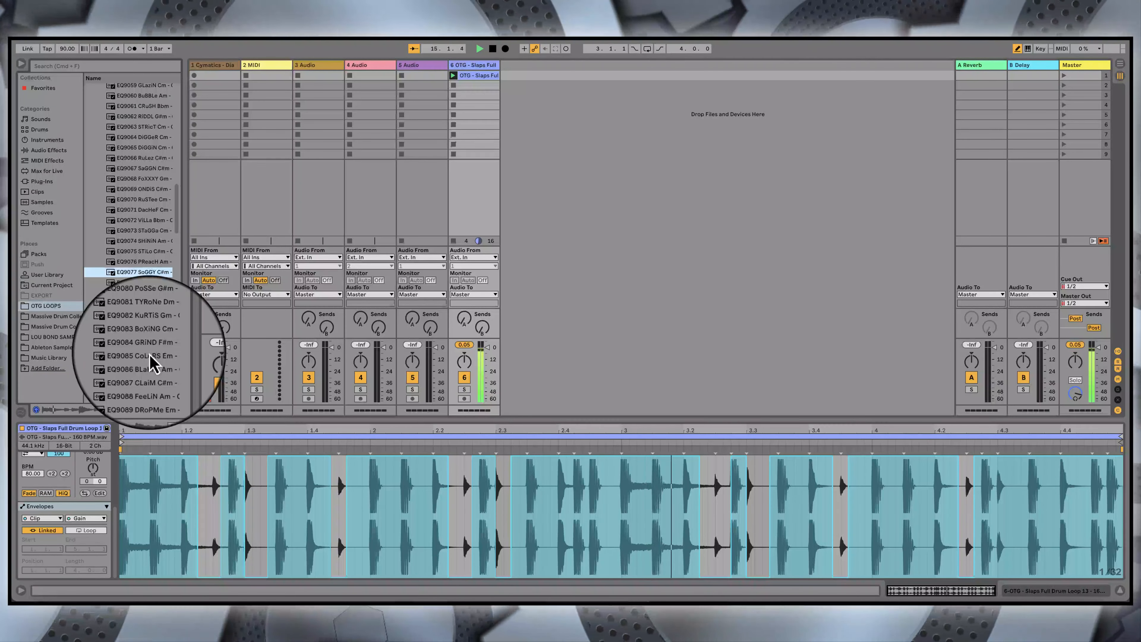
pyautogui.click(150, 356)
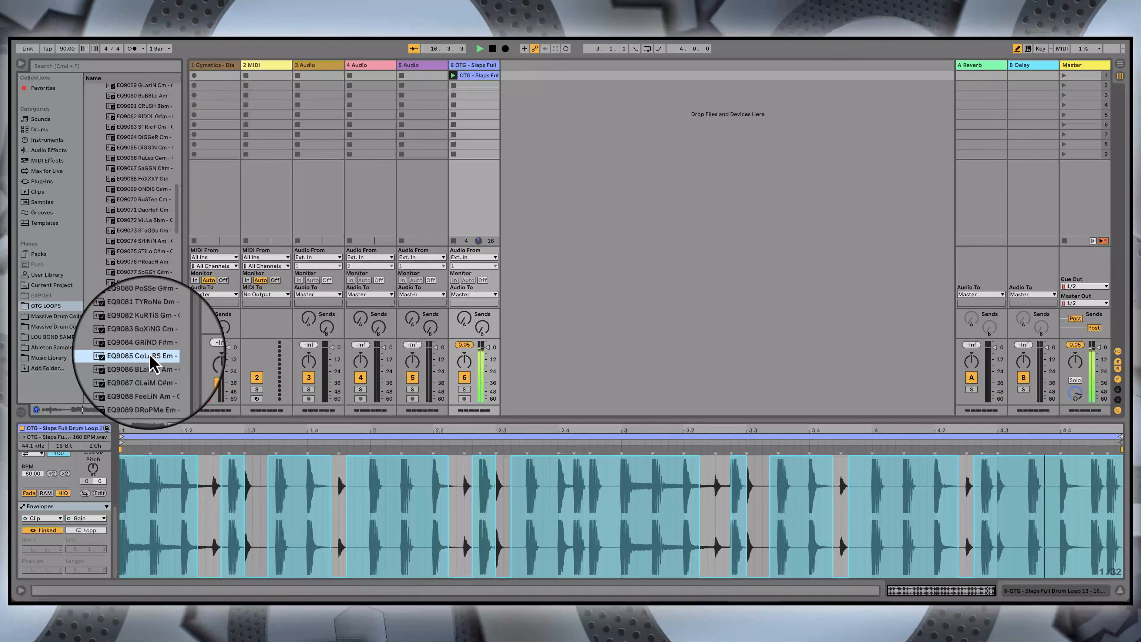
pyautogui.scroll(-3, 150, 356)
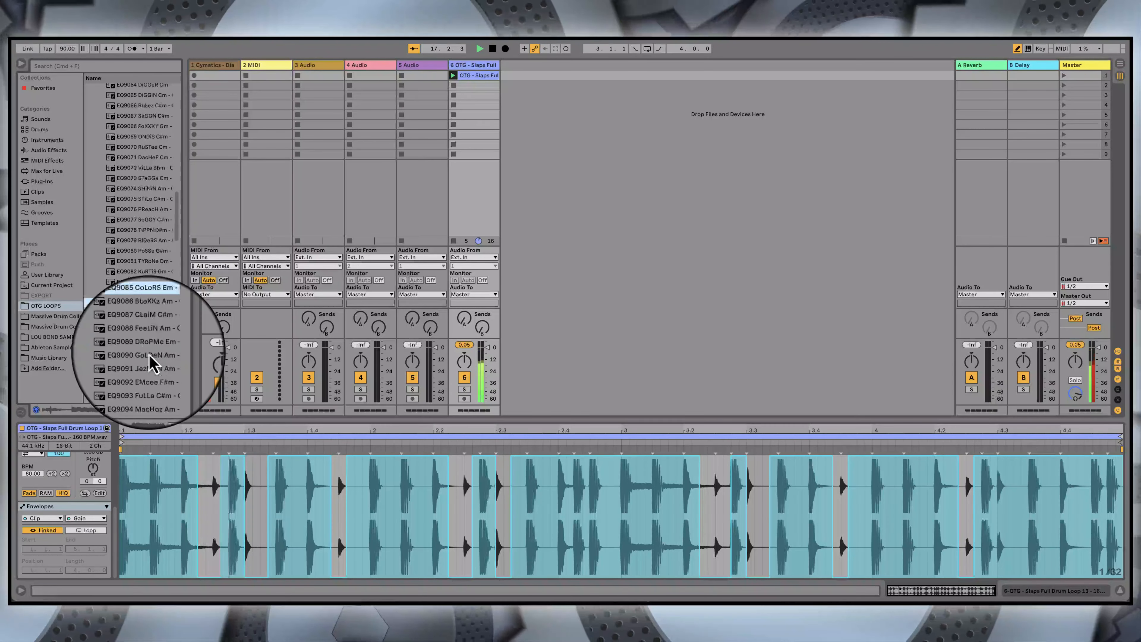
# Step: Preview the EQ9090 GoLDeN Am chord loop, add it as a clip on a new audio track after the drums, and launch it
pyautogui.click(149, 356)
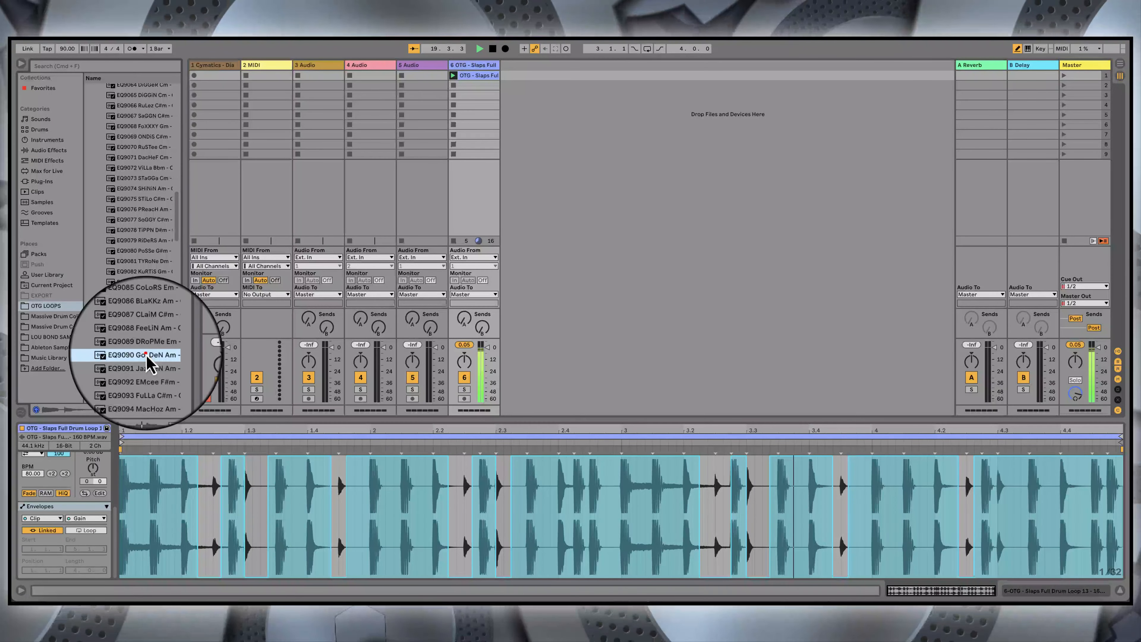
pyautogui.moveTo(148, 355)
pyautogui.mouseDown()
pyautogui.moveTo(495, 234)
pyautogui.moveTo(553, 107)
pyautogui.moveTo(550, 77)
pyautogui.mouseUp()
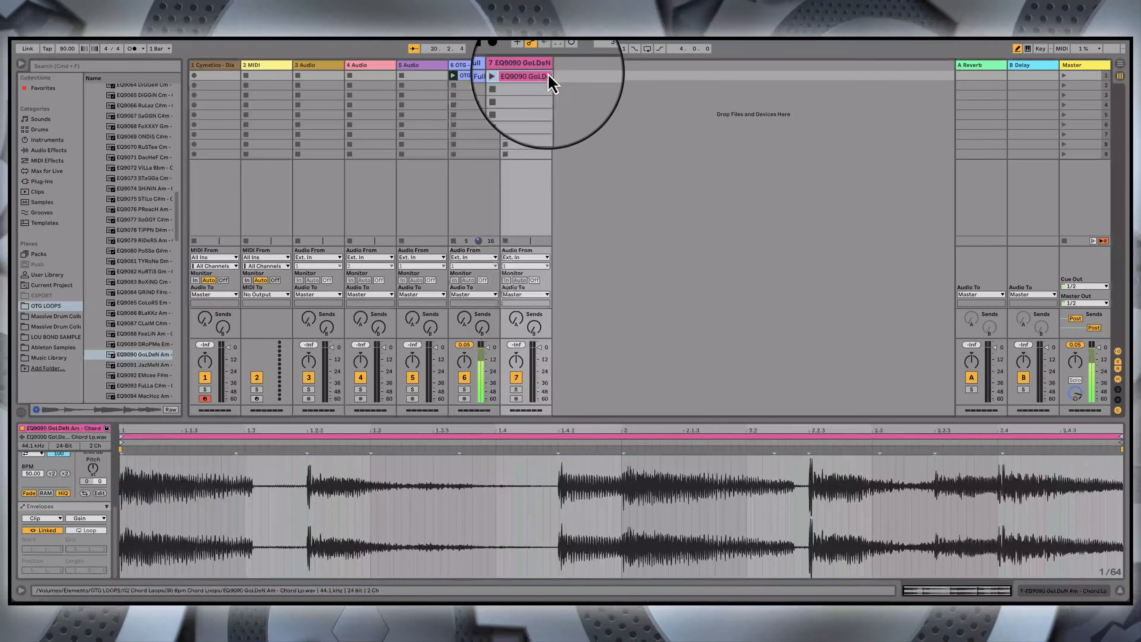
pyautogui.click(505, 75)
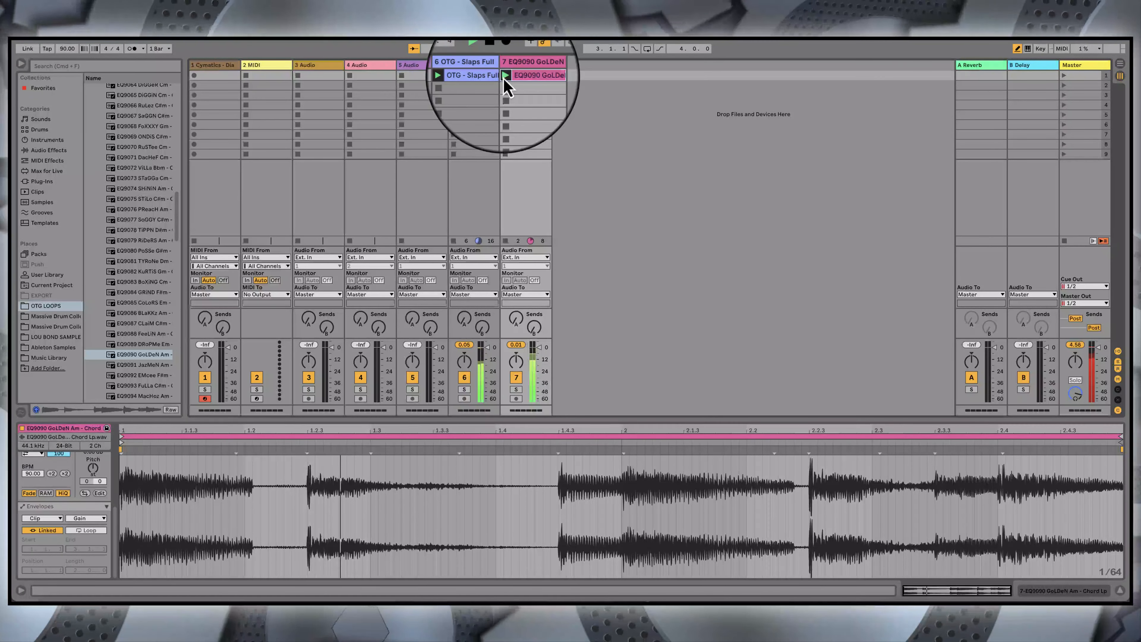
# Step: Duplicate the EQ9090 GoLDeN clip onto a new audio track beside the original and launch the first scene
pyautogui.scroll(8, 175, 167)
pyautogui.scroll(15, 160, 168)
pyautogui.click(88, 99)
pyautogui.moveTo(529, 75); pyautogui.dragTo(570, 76)
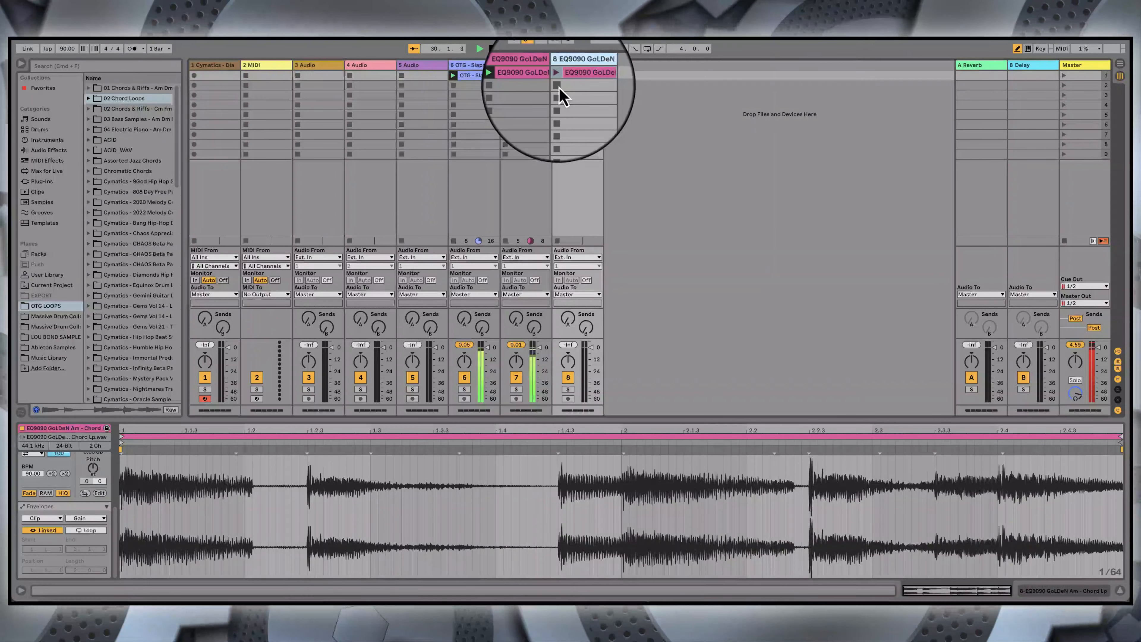
pyautogui.click(1064, 75)
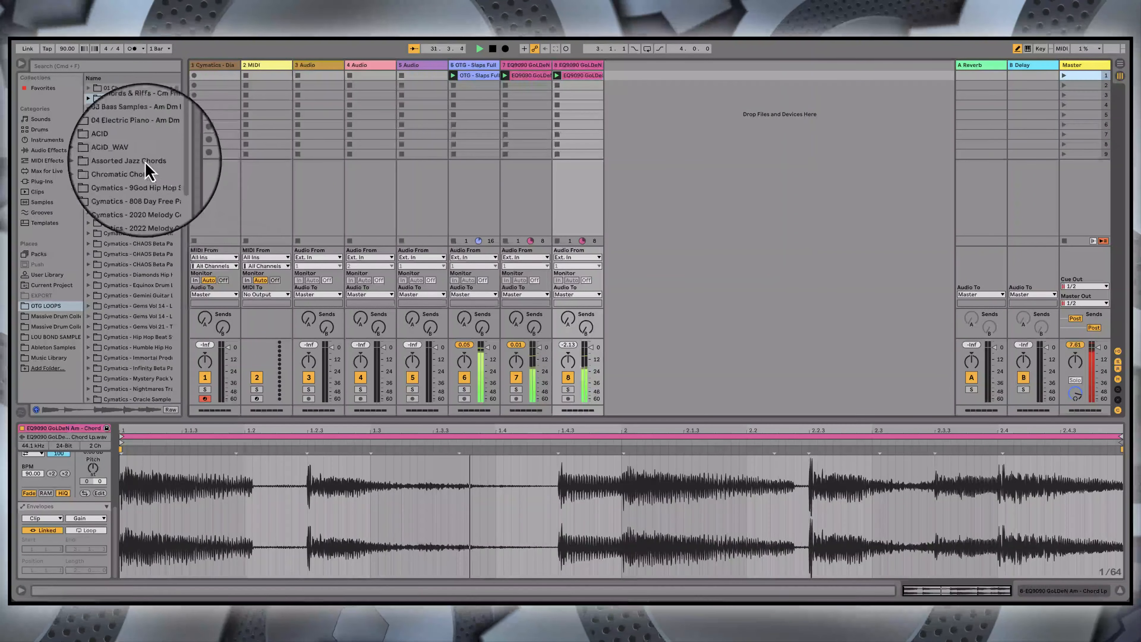
# Step: Deactivate track 7 and add an Auto Filter to track 8, lowering its low-pass cutoff to about 165 Hz
pyautogui.click(516, 378)
pyautogui.click(49, 150)
pyautogui.click(88, 119)
pyautogui.doubleClick(124, 129)
pyautogui.moveTo(157, 538); pyautogui.dragTo(89, 523)
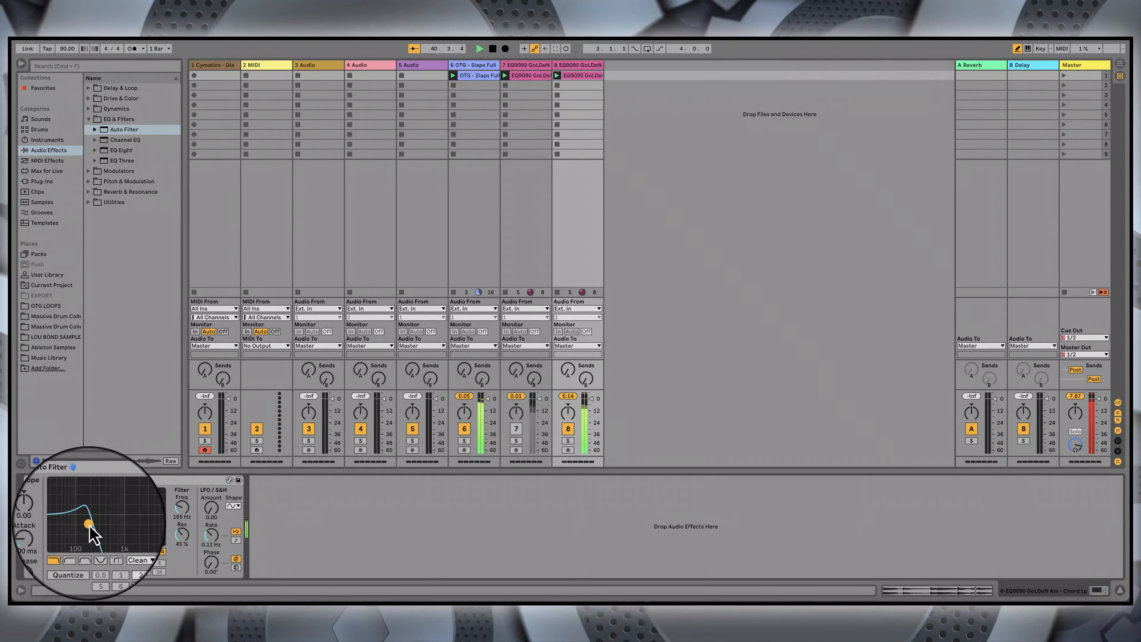
# Step: Add a Limiter from the Dynamics audio effects to the Master track
pyautogui.click(89, 119)
pyautogui.click(89, 108)
pyautogui.moveTo(119, 150); pyautogui.dragTo(1081, 270)
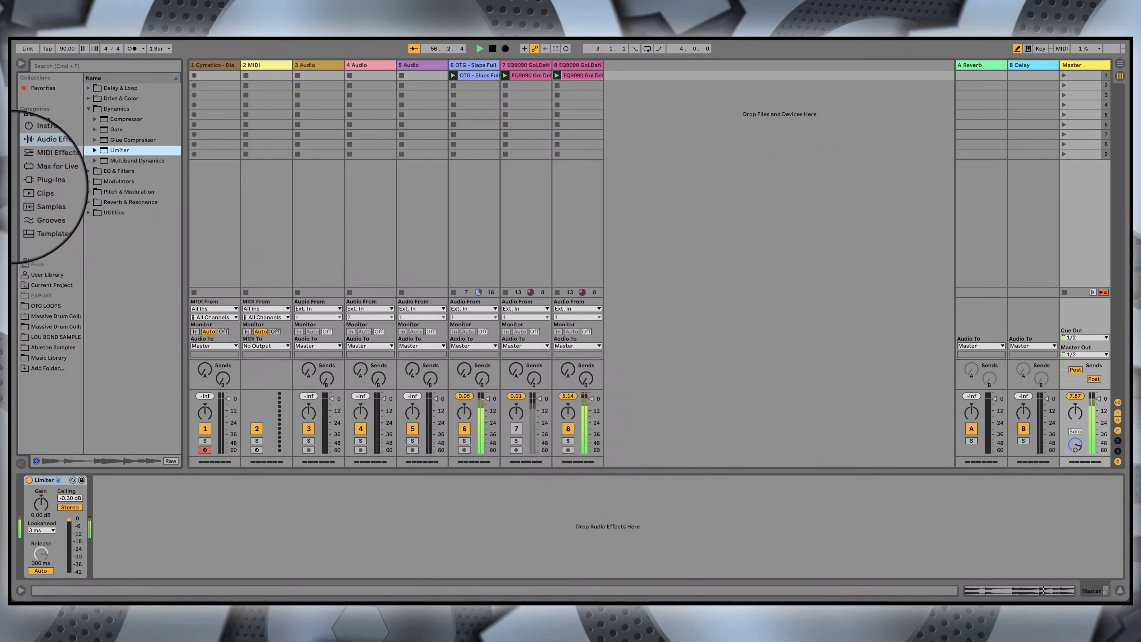
# Step: Expand the 04 Electric Piano folder in OTG LOOPS and audition Rhodes samples over the beat, including Rhodes187
pyautogui.click(45, 306)
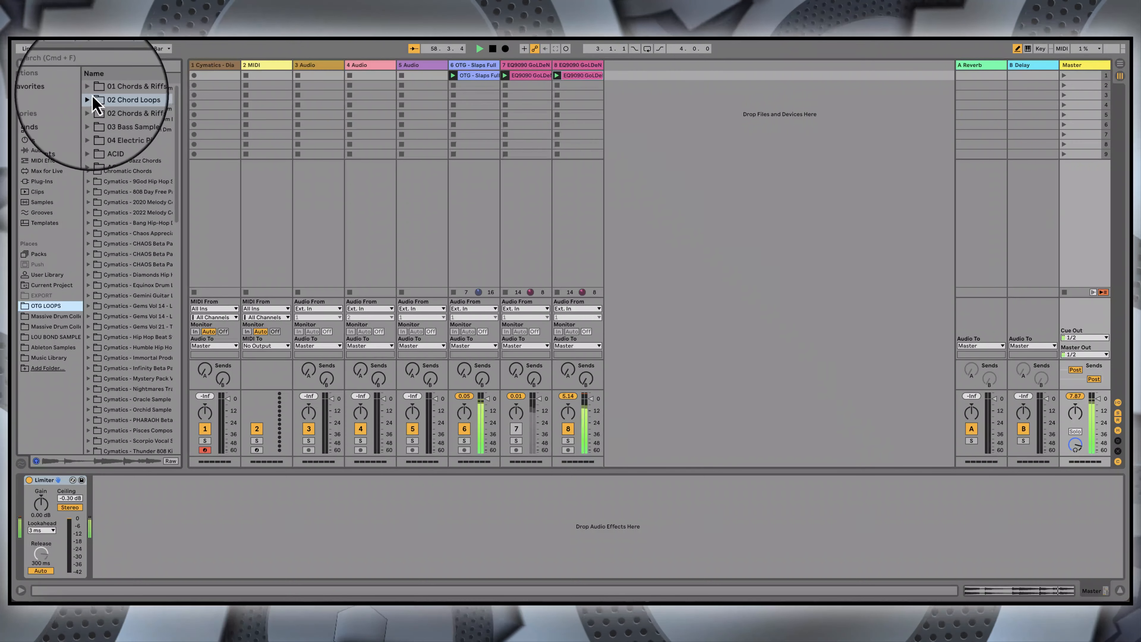
pyautogui.click(88, 131)
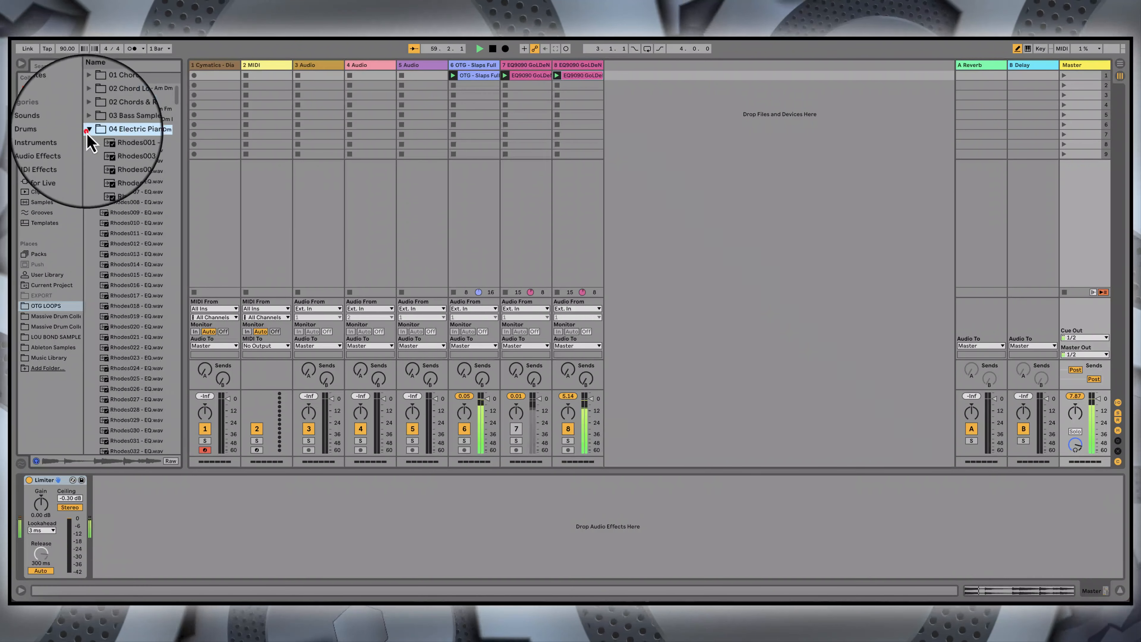
pyautogui.click(140, 308)
pyautogui.scroll(-8, 139, 308)
pyautogui.scroll(-20, 140, 317)
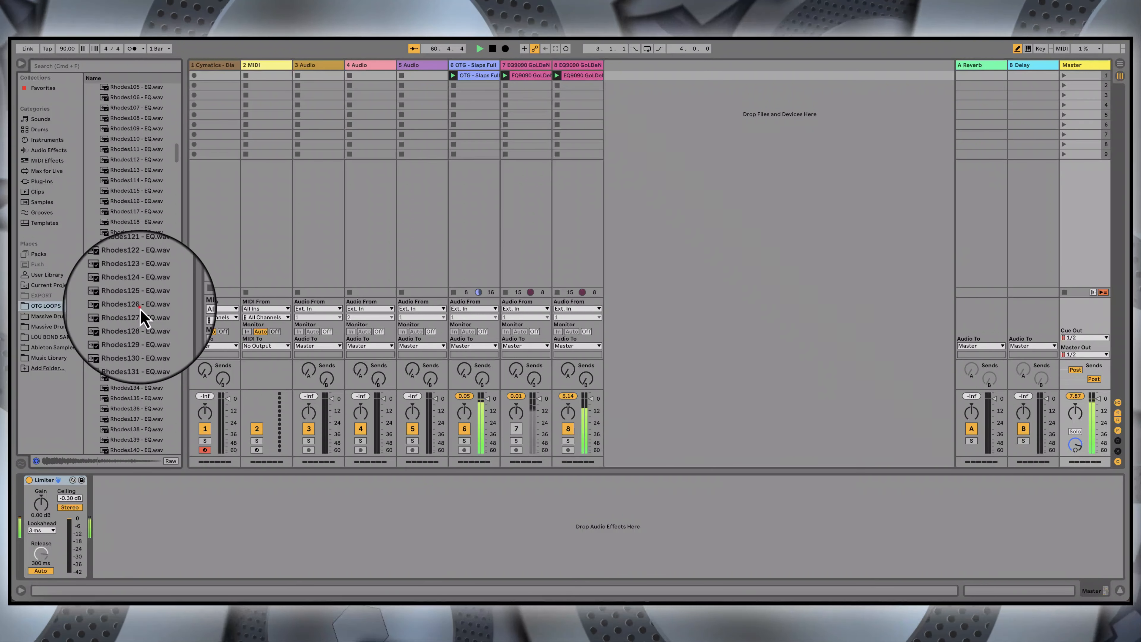
pyautogui.click(140, 316)
pyautogui.scroll(-13, 139, 316)
pyautogui.scroll(-2, 143, 317)
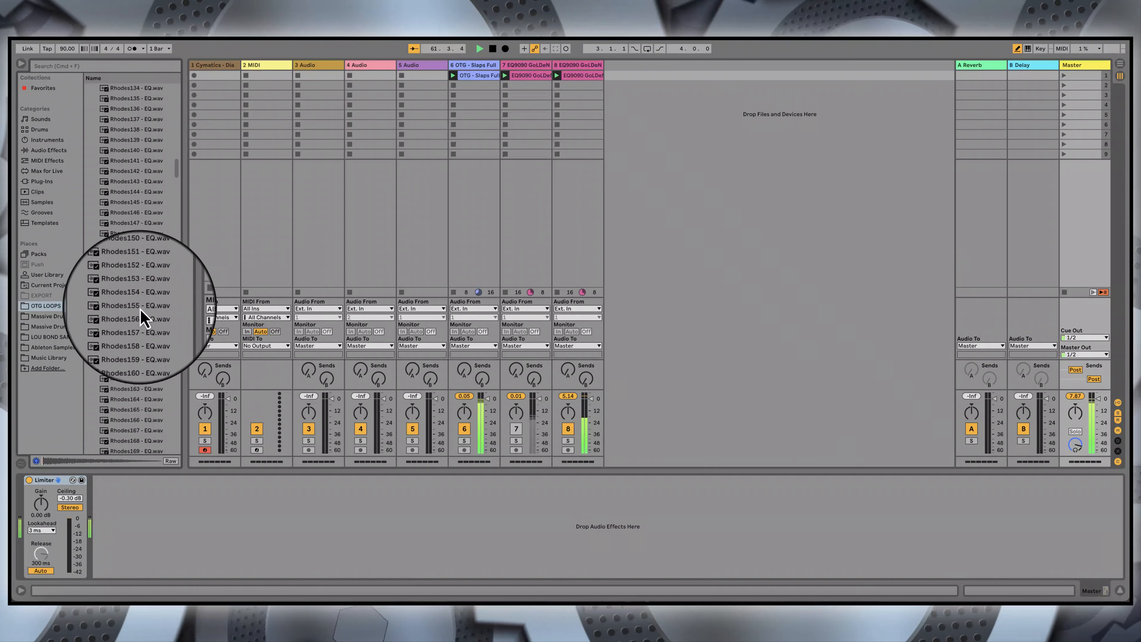
pyautogui.scroll(-10, 143, 317)
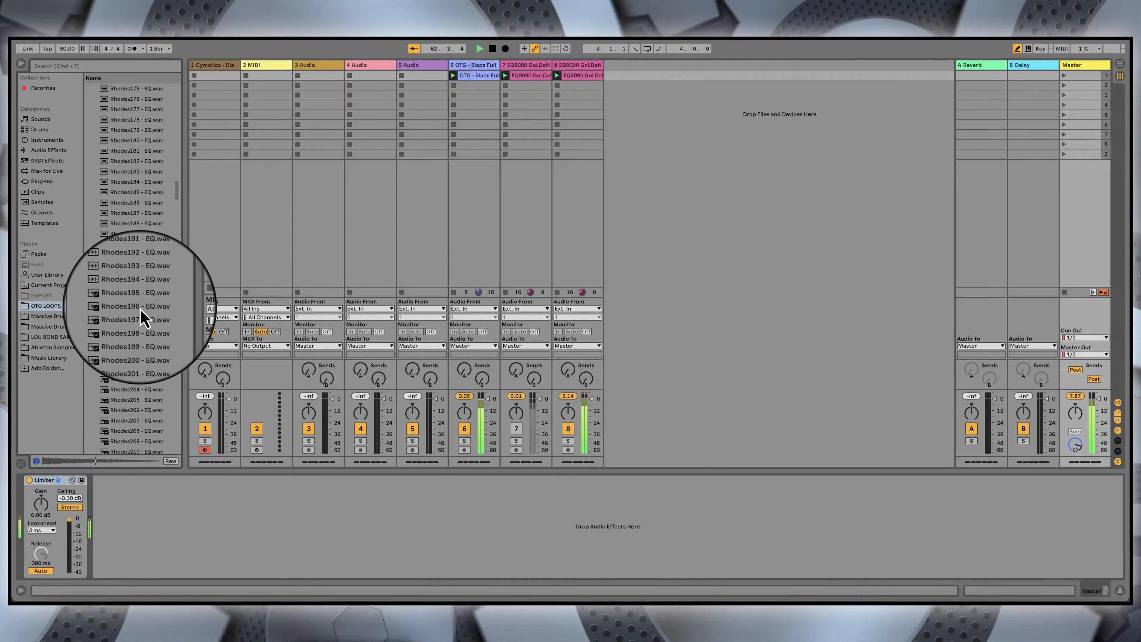
pyautogui.click(124, 215)
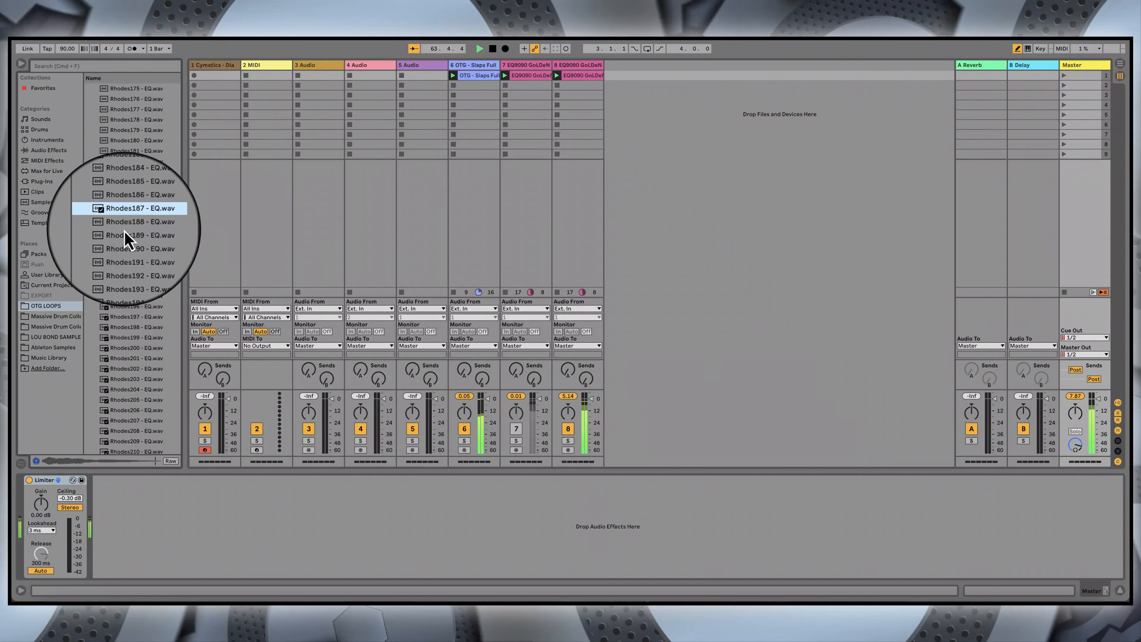
# Step: Audition further Rhodes samples in the folder, including Rhodes273, Rhodes289, Rhodes302 and Rhodes320
pyautogui.scroll(-20, 127, 265)
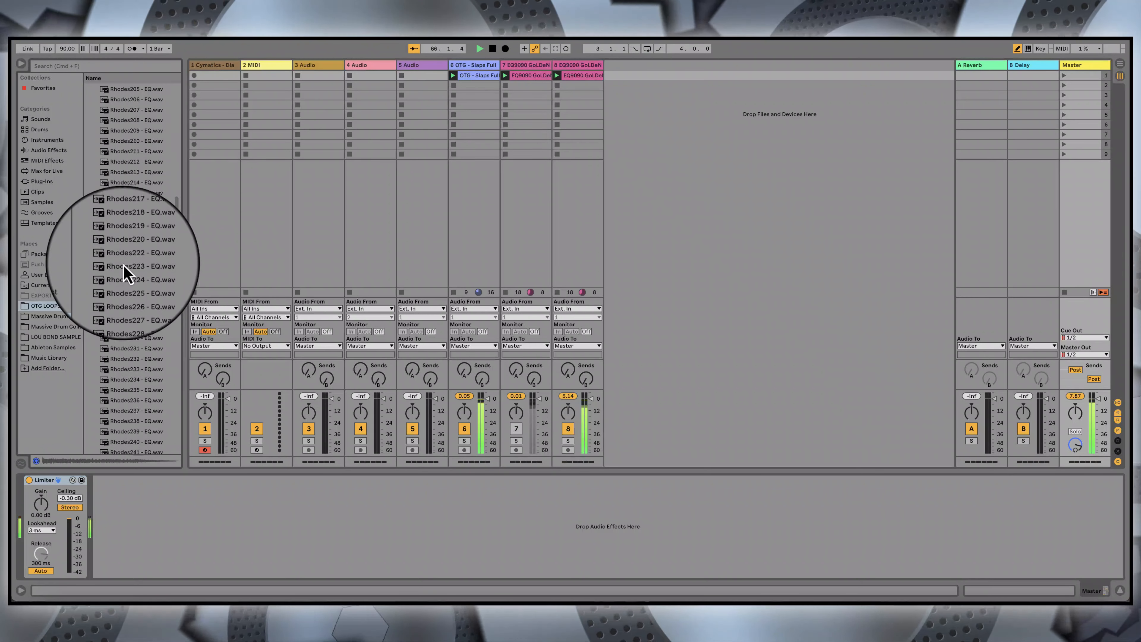
pyautogui.scroll(-6, 125, 268)
pyautogui.click(125, 265)
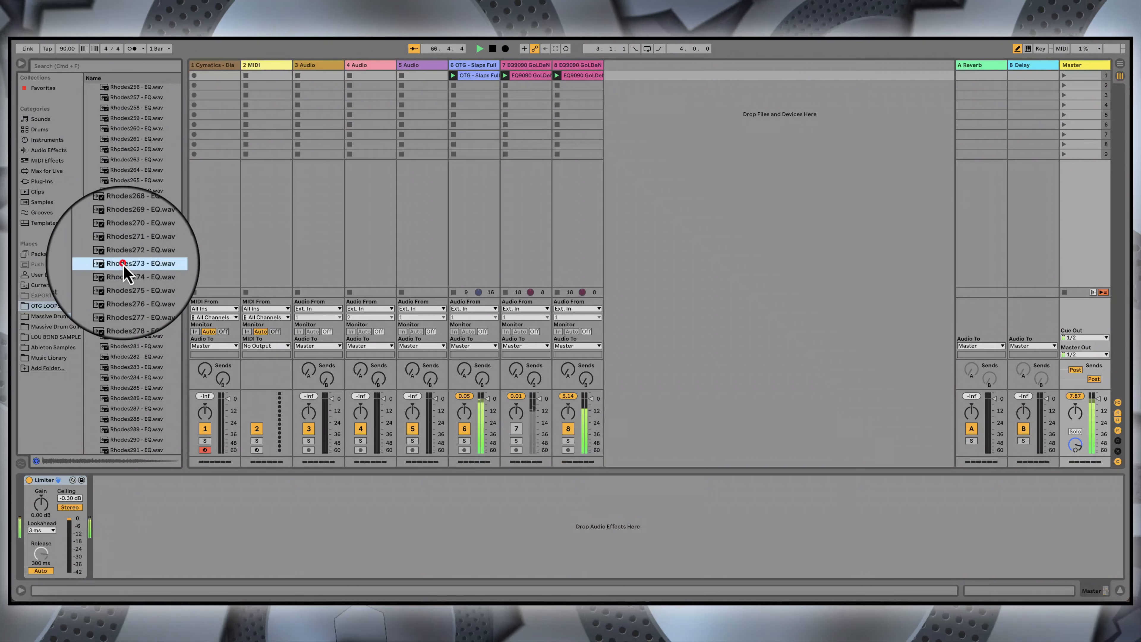
pyautogui.scroll(-6, 125, 267)
pyautogui.click(123, 265)
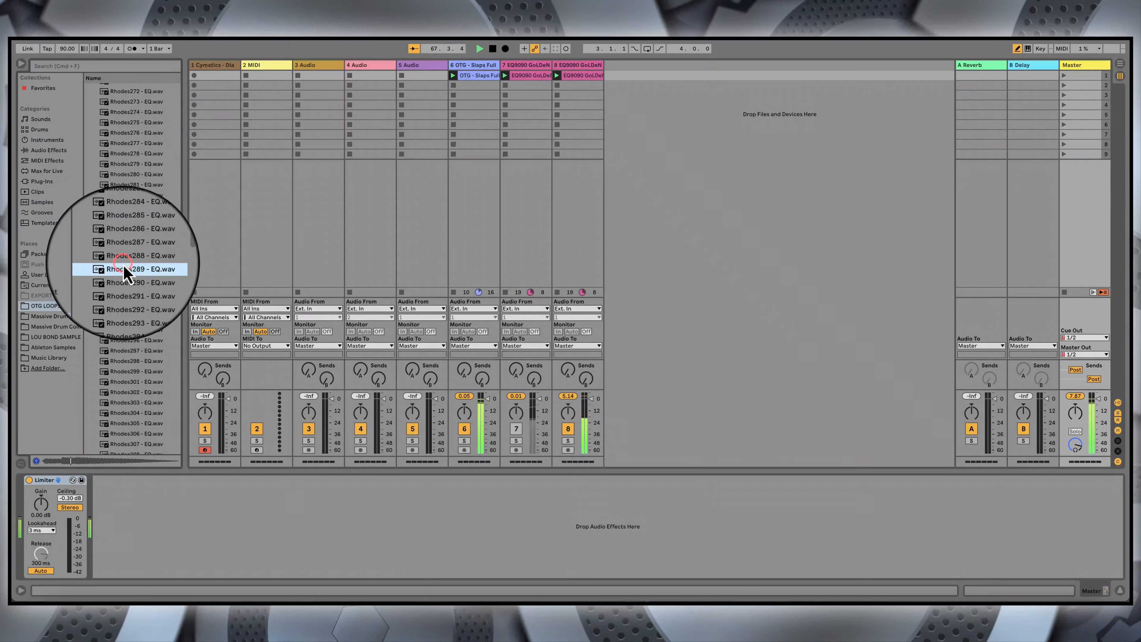
pyautogui.scroll(-5, 124, 267)
pyautogui.click(123, 264)
pyautogui.scroll(-4, 125, 268)
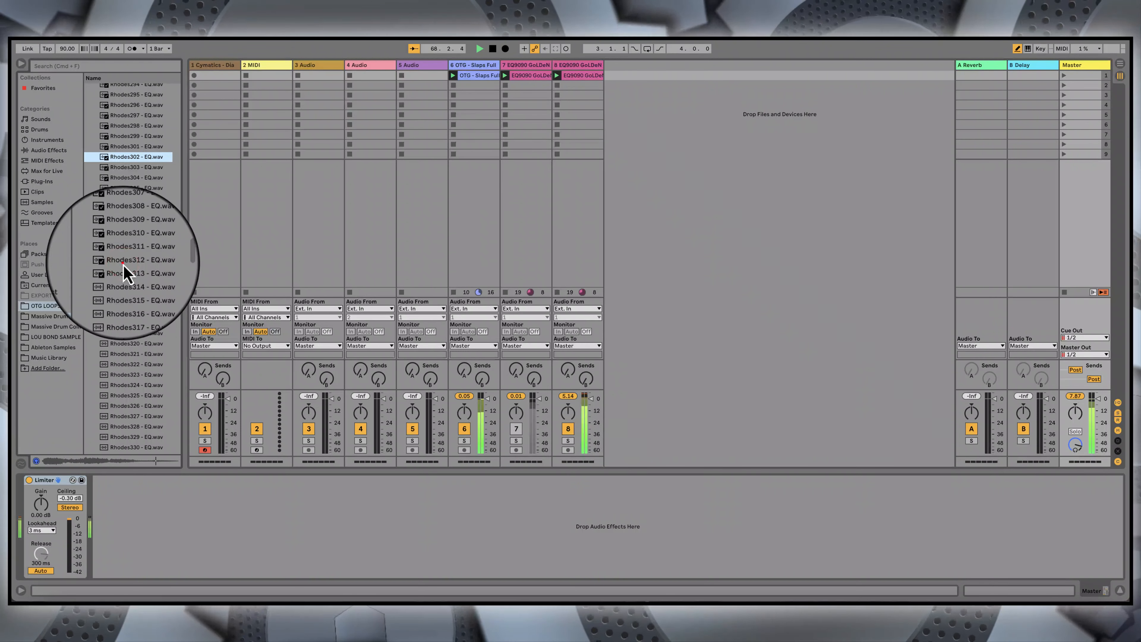
pyautogui.click(123, 264)
pyautogui.scroll(-3, 124, 267)
pyautogui.click(123, 264)
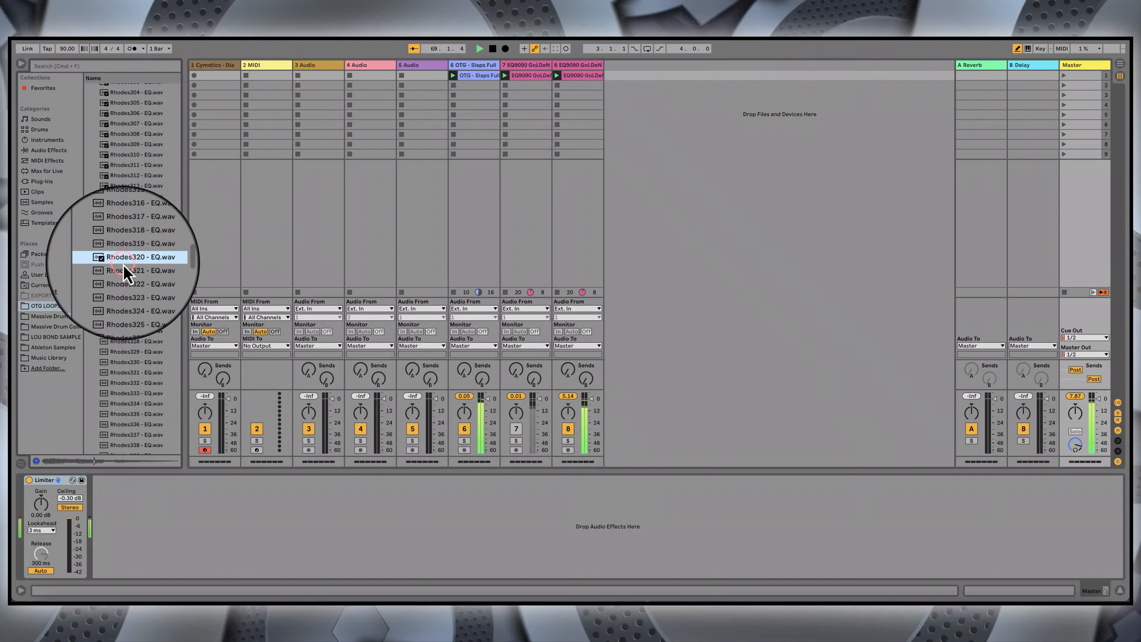
# Step: Add Rhodes320 - EQ.wav as a clip on a new audio track, launch it and open its clip settings
pyautogui.moveTo(123, 264); pyautogui.dragTo(629, 88)
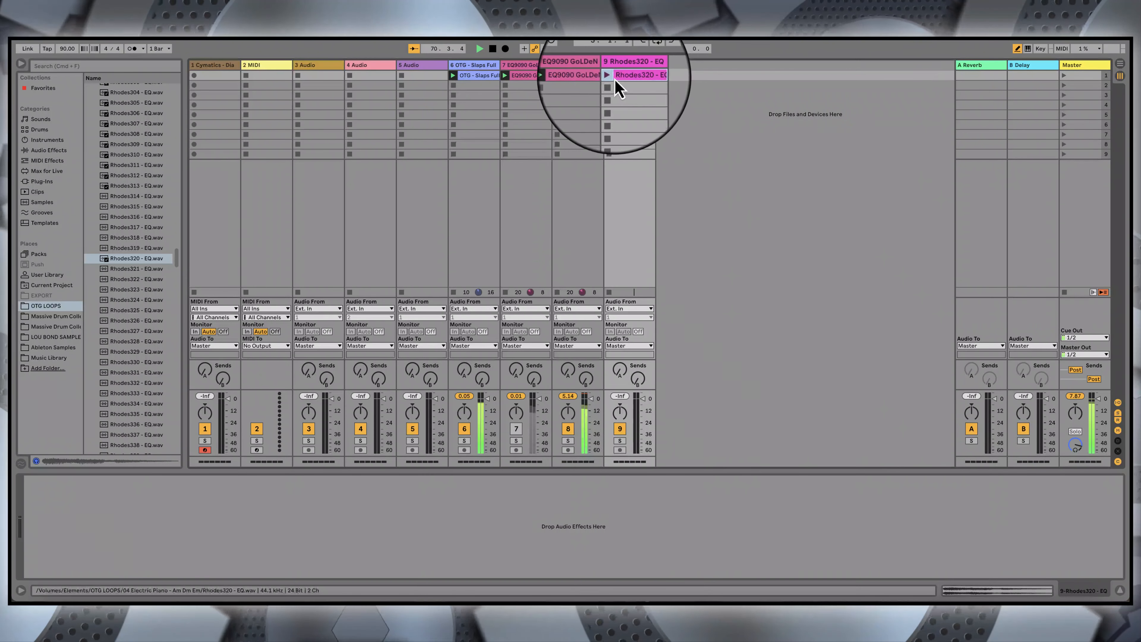
pyautogui.click(607, 75)
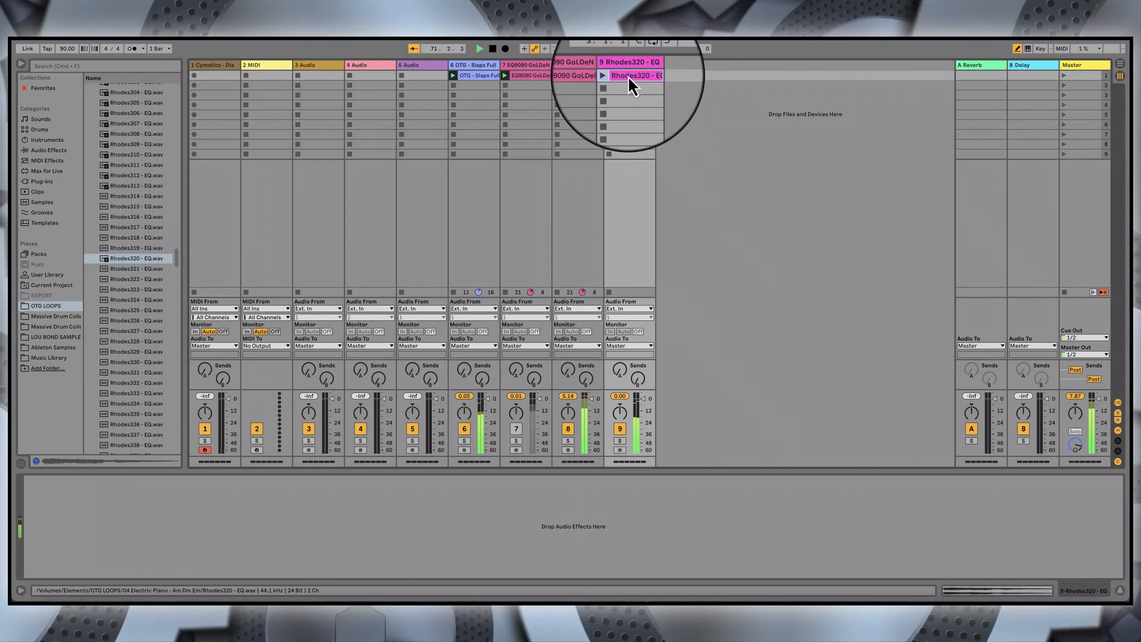
pyautogui.click(629, 75)
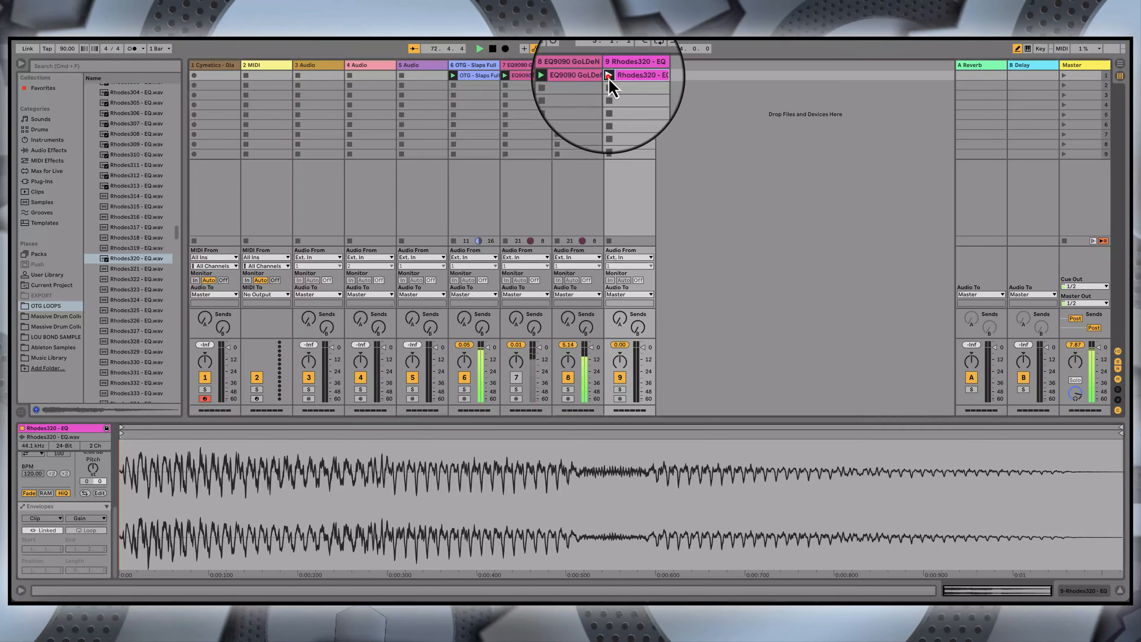
pyautogui.scroll(4, 63, 461)
# Step: Cut the Rhodes320 clip from its audio track
pyautogui.rightClick(631, 76)
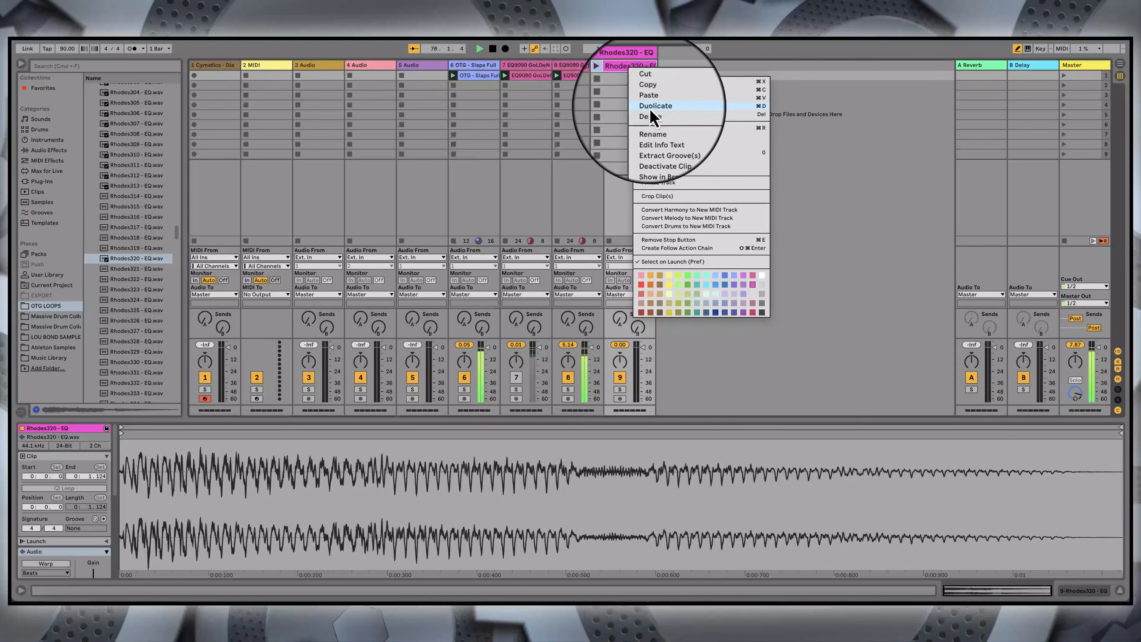
pyautogui.click(622, 75)
pyautogui.rightClick(623, 76)
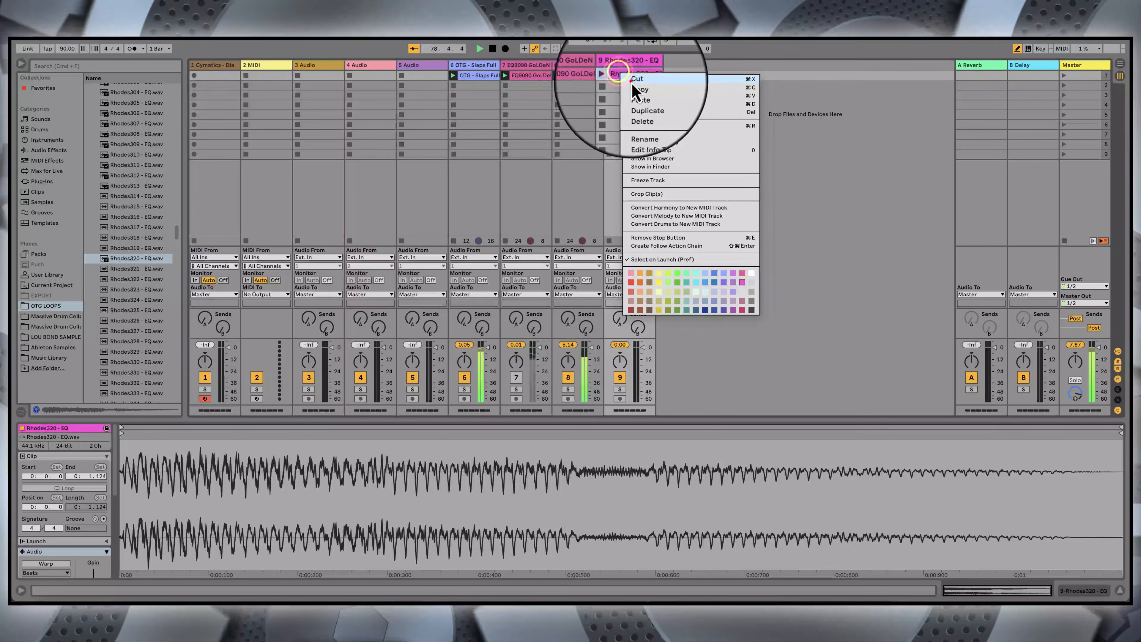
pyautogui.click(634, 83)
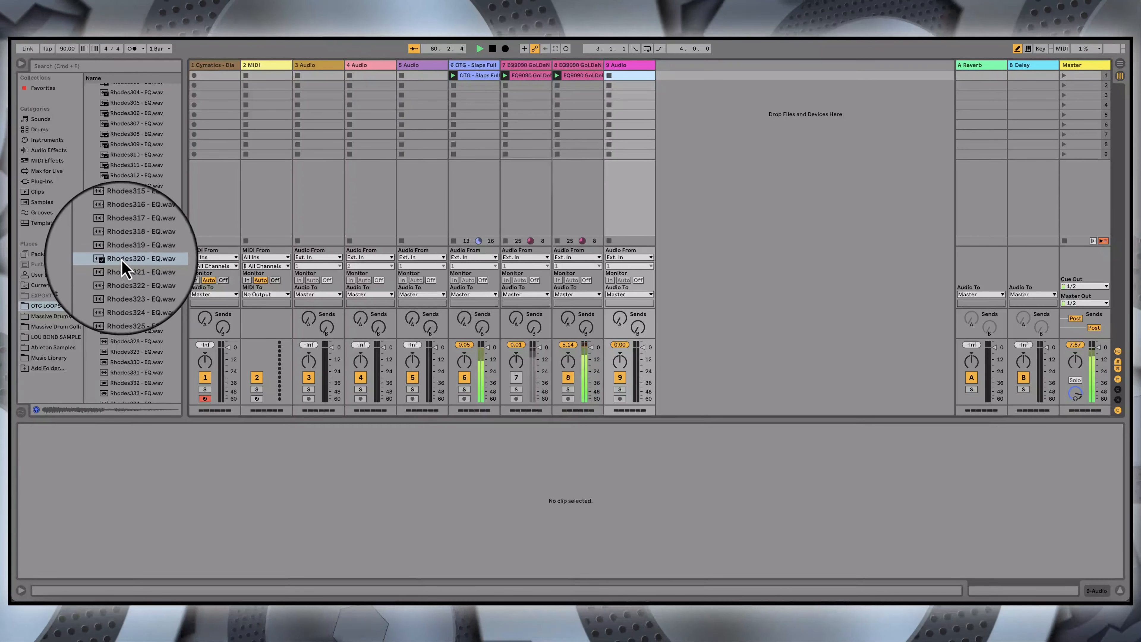
# Step: Preview the Rhodes320 sample again and add a Sampler instrument on a new MIDI track after the audio tracks
pyautogui.moveTo(122, 261); pyautogui.dragTo(122, 258)
pyautogui.click(598, 333)
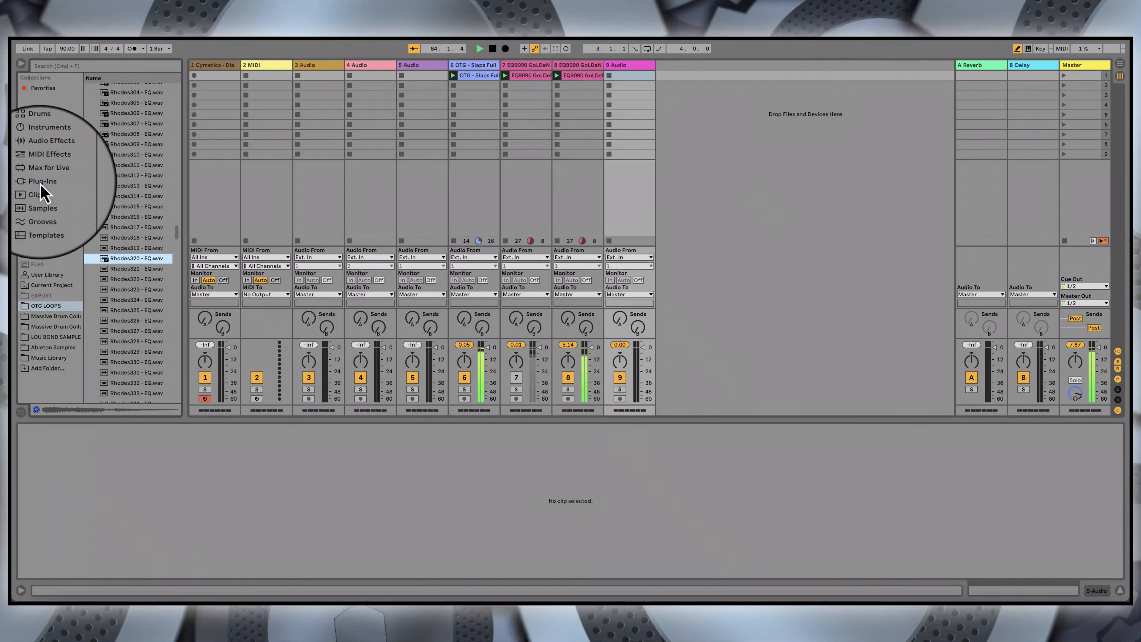
pyautogui.click(44, 140)
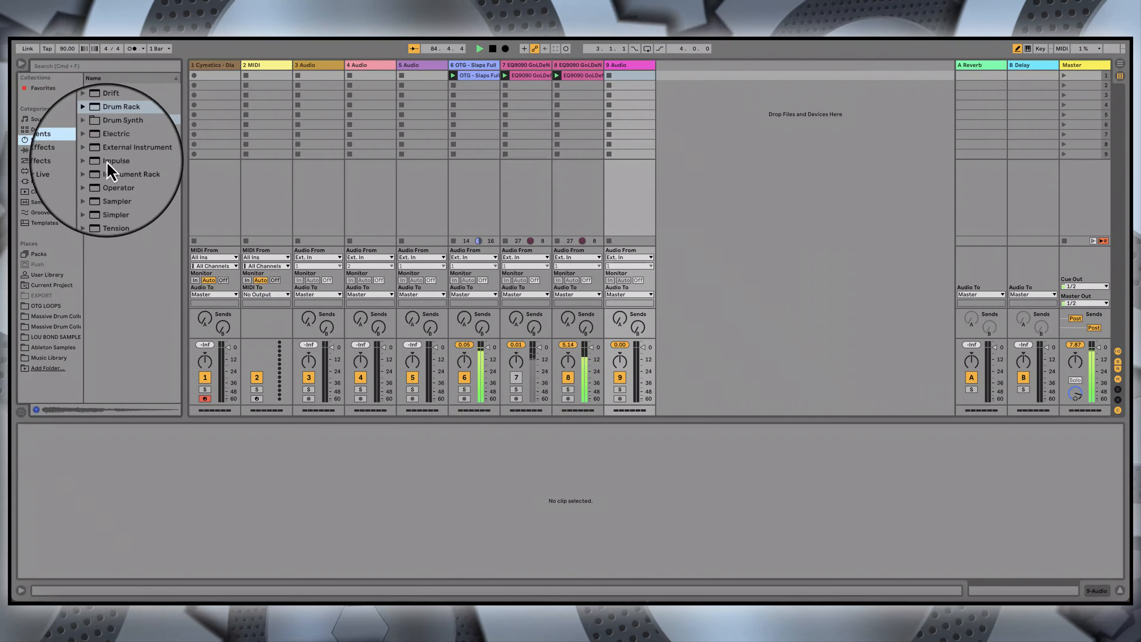
pyautogui.moveTo(116, 193); pyautogui.dragTo(670, 84)
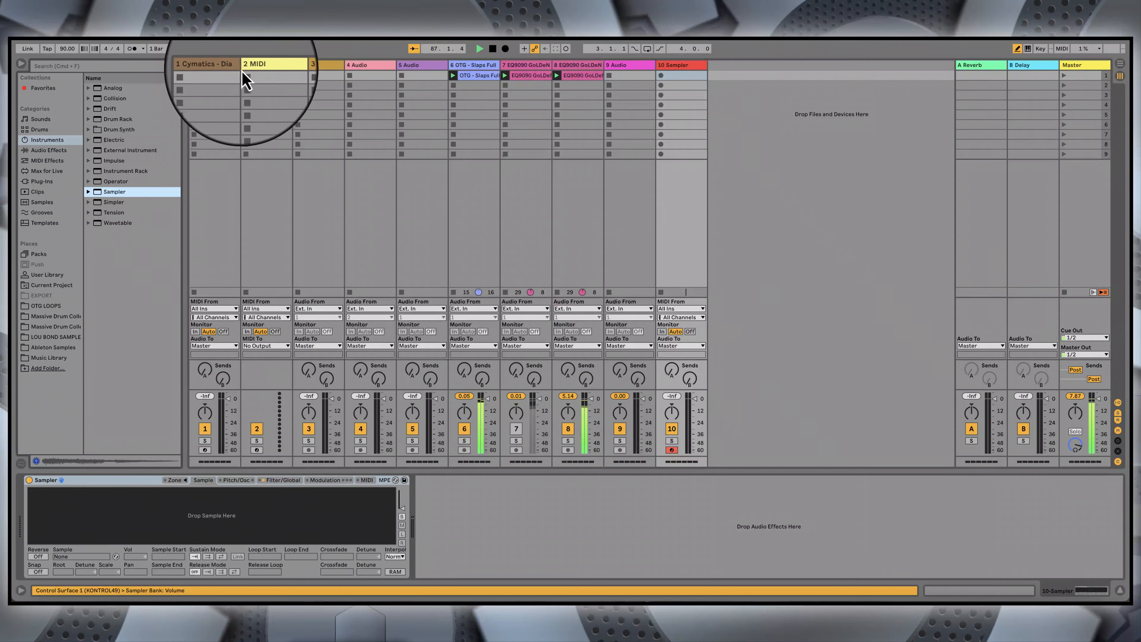
# Step: Delete the five unused tracks in front of the OTG - Slaps Full drum loop track
pyautogui.click(223, 68)
pyautogui.press('Delete')
pyautogui.press('Delete')
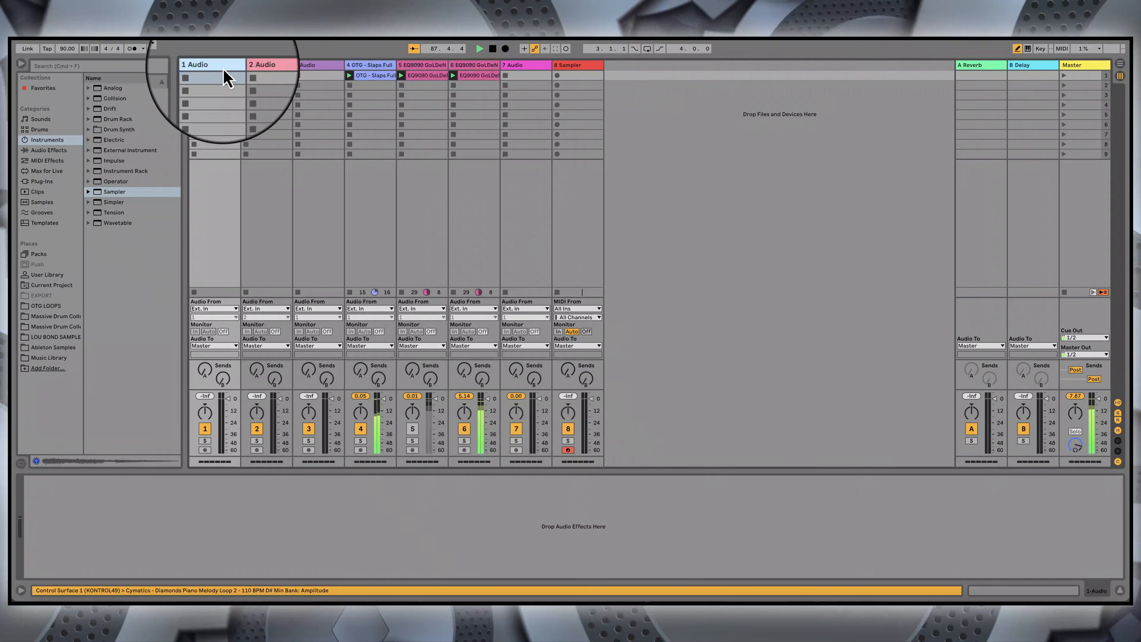
pyautogui.press('Delete')
pyautogui.press('Delete')
pyautogui.press('Delete')
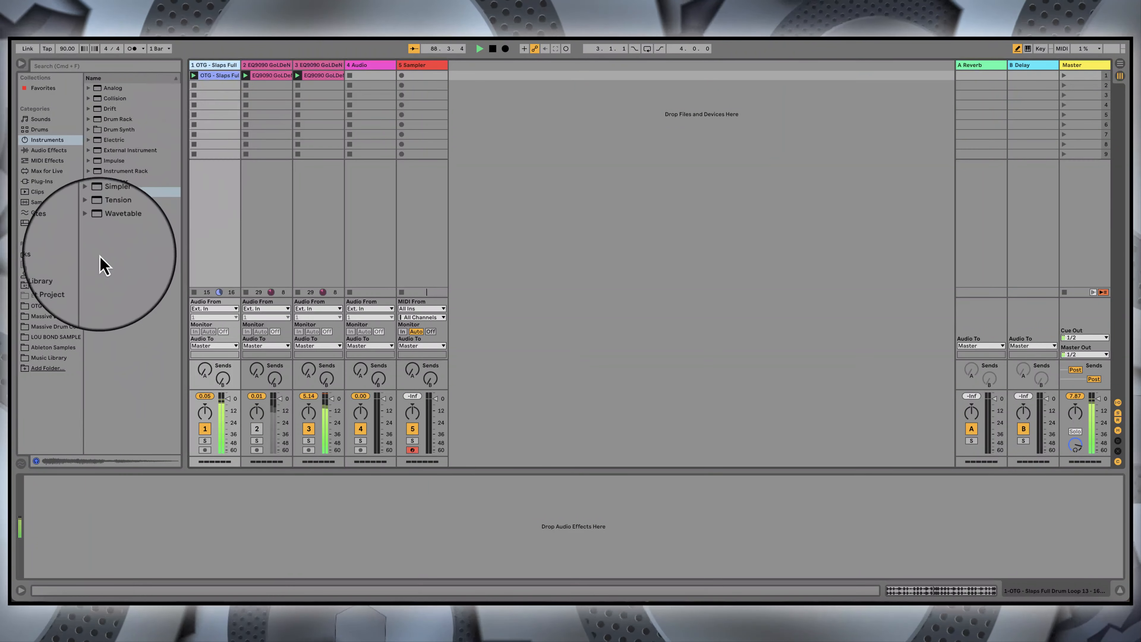
# Step: Load Rhodes320 - EQ.wav from the OTG LOOPS folder into the Sampler on track 5
pyautogui.click(53, 307)
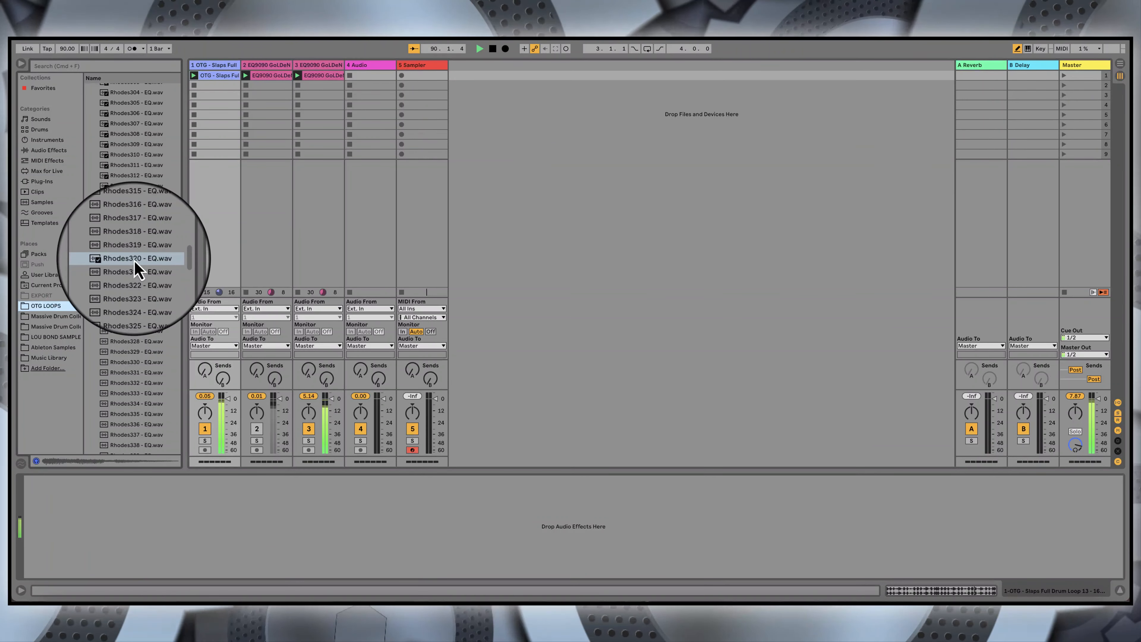
pyautogui.click(434, 66)
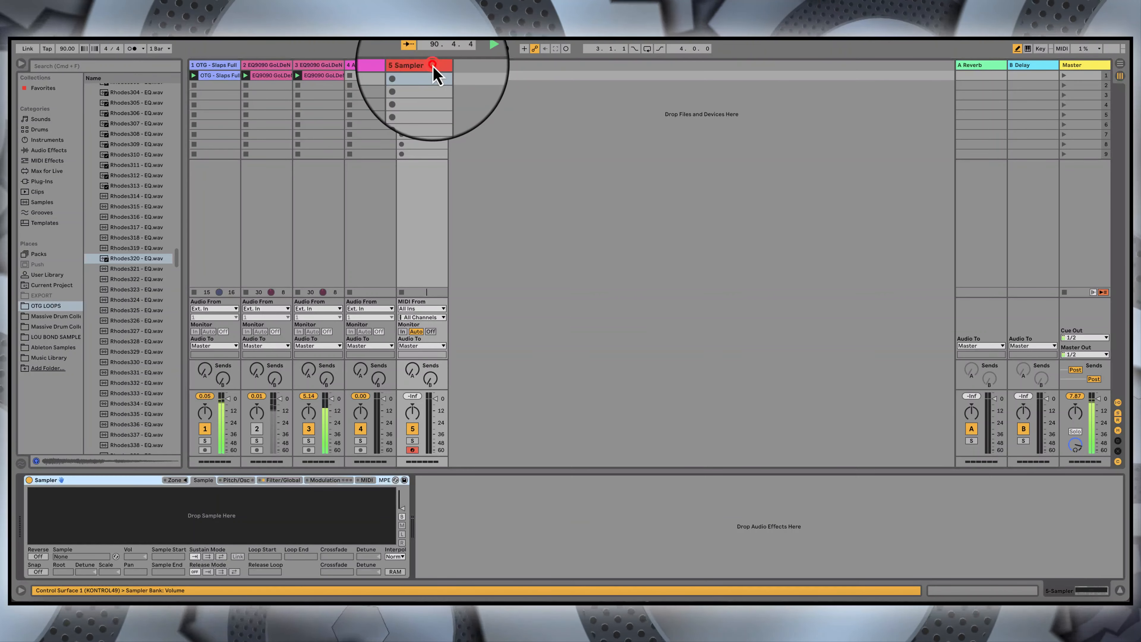
pyautogui.moveTo(129, 257); pyautogui.dragTo(161, 513)
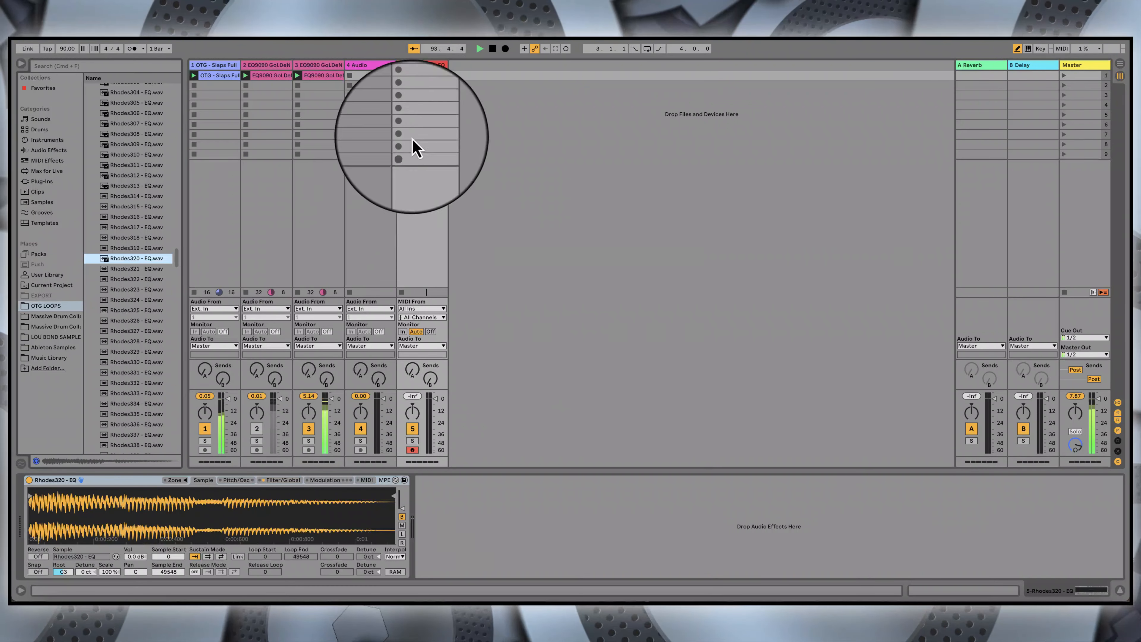
# Step: Create a MIDI clip in the Sampler track's first slot, draw a C3 note across the whole bar, and launch the first scene
pyautogui.click(424, 79)
pyautogui.doubleClick(424, 79)
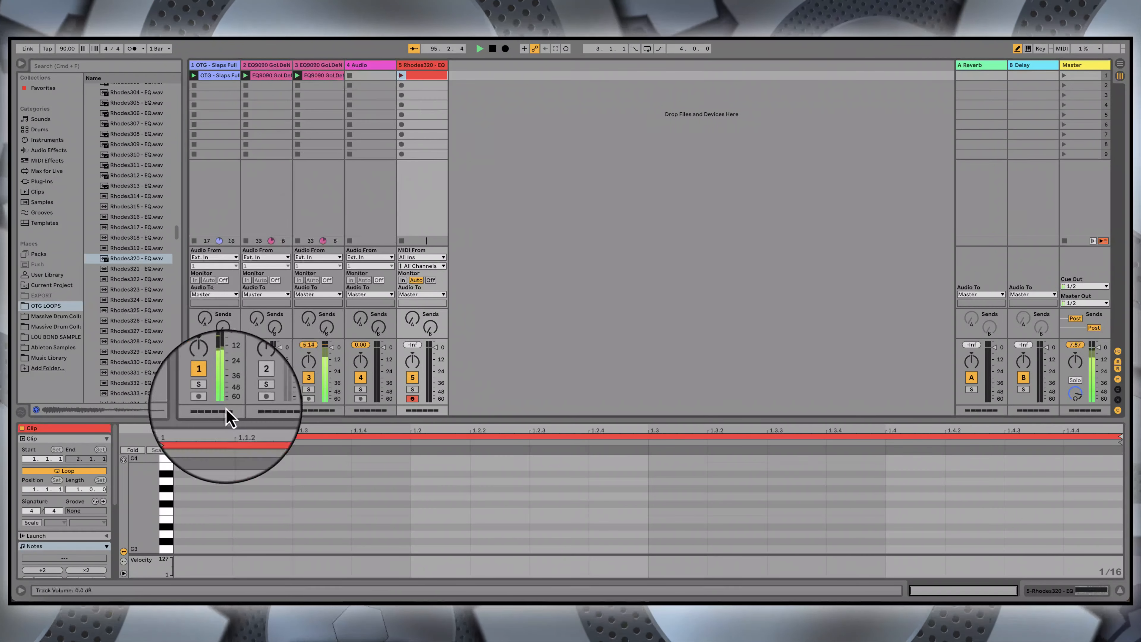
pyautogui.click(181, 549)
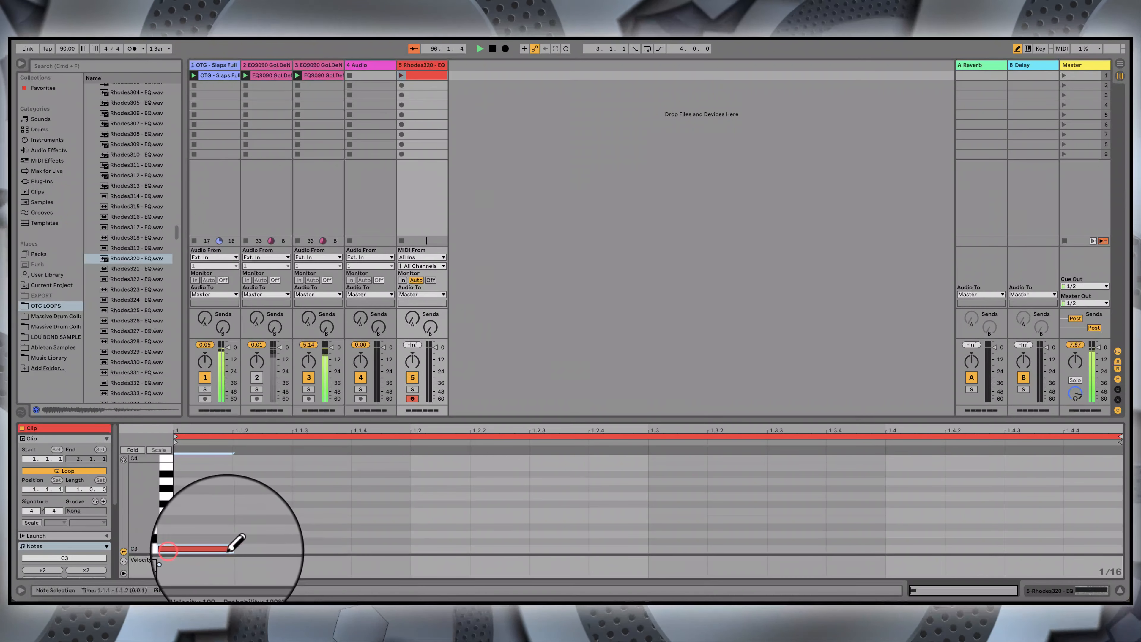
pyautogui.moveTo(233, 549); pyautogui.dragTo(1123, 551)
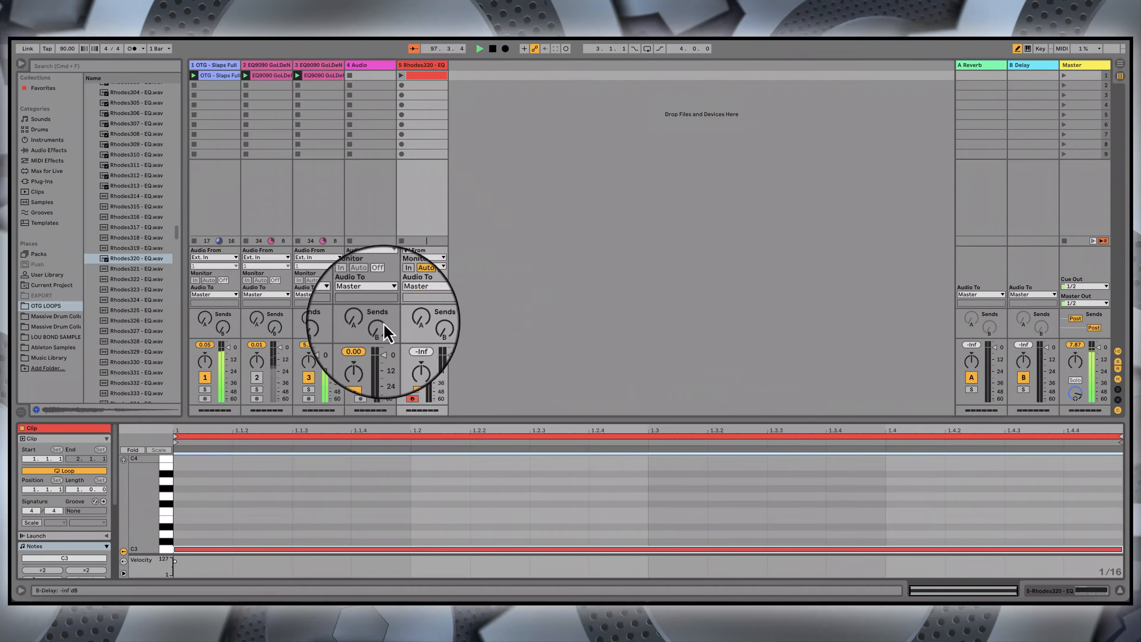
pyautogui.click(1064, 76)
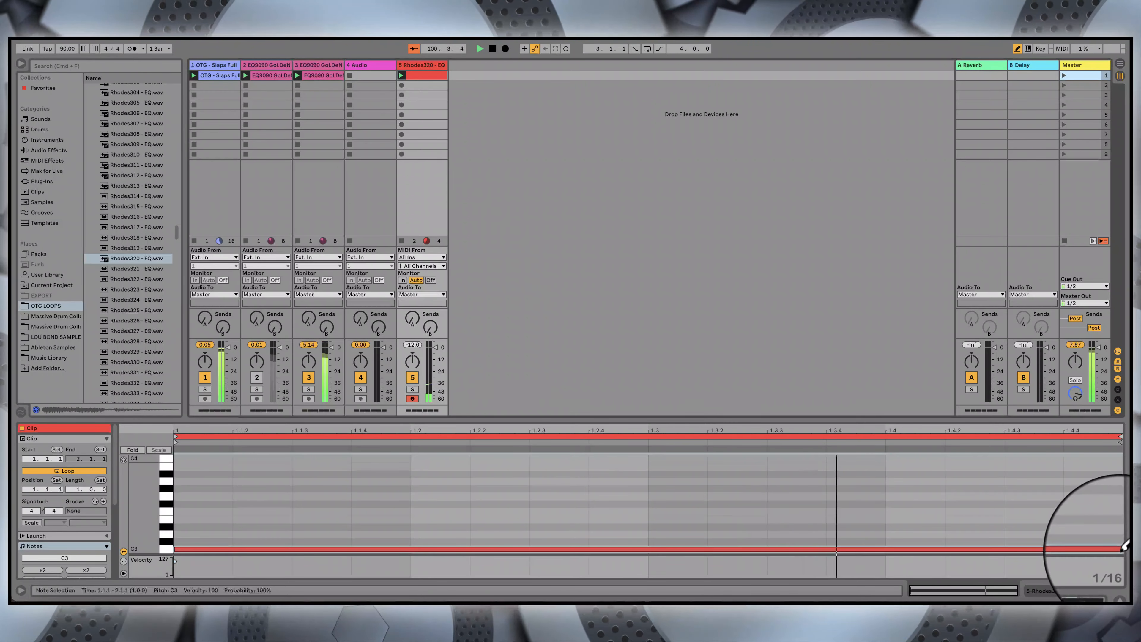
# Step: Look through the MIDI clip's loop and note settings and show the Info View for control descriptions
pyautogui.scroll(-4, 89, 522)
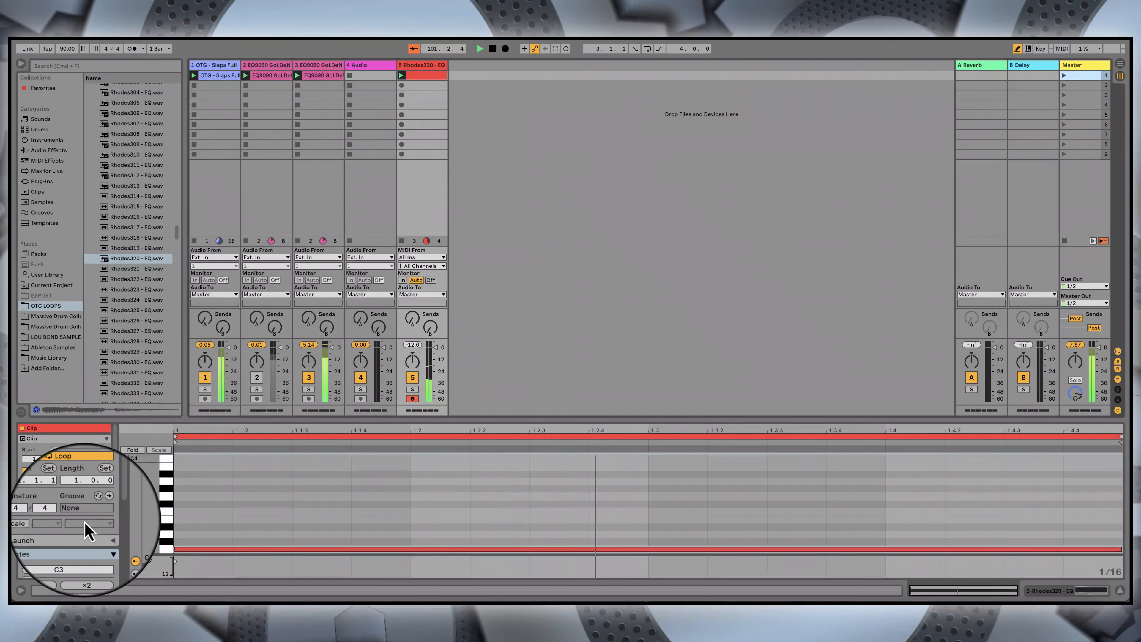
pyautogui.click(86, 523)
pyautogui.scroll(-3, 86, 530)
pyautogui.scroll(7, 86, 523)
pyautogui.click(21, 591)
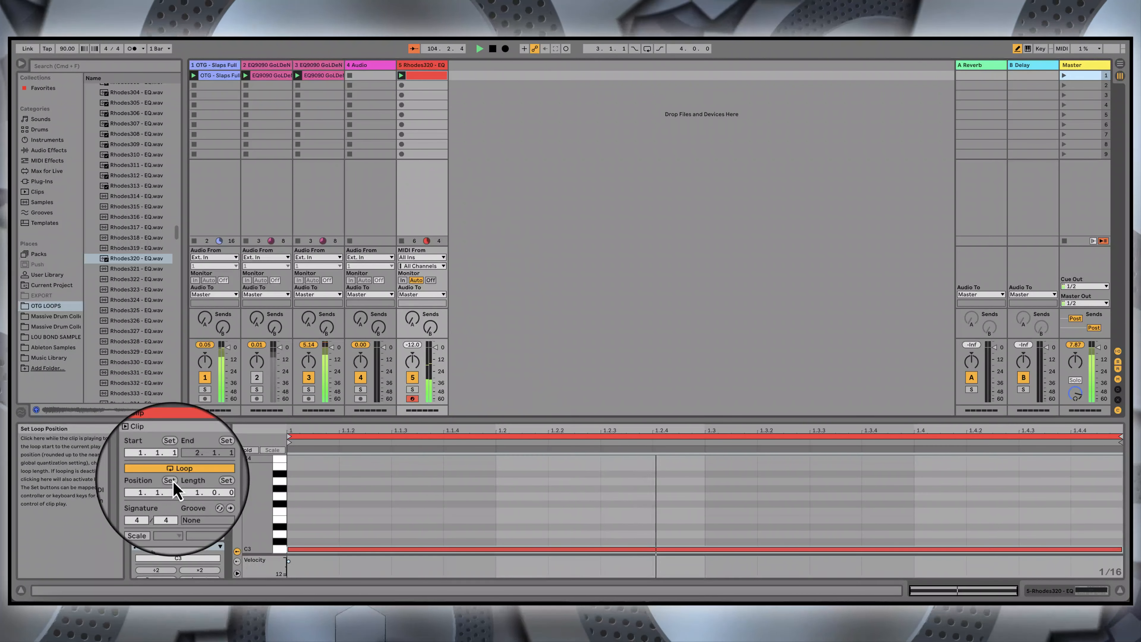
# Step: Duplicate the loop of the Rhodes MIDI clip three times so the C3 notes fill eight bars
pyautogui.scroll(-4, 173, 481)
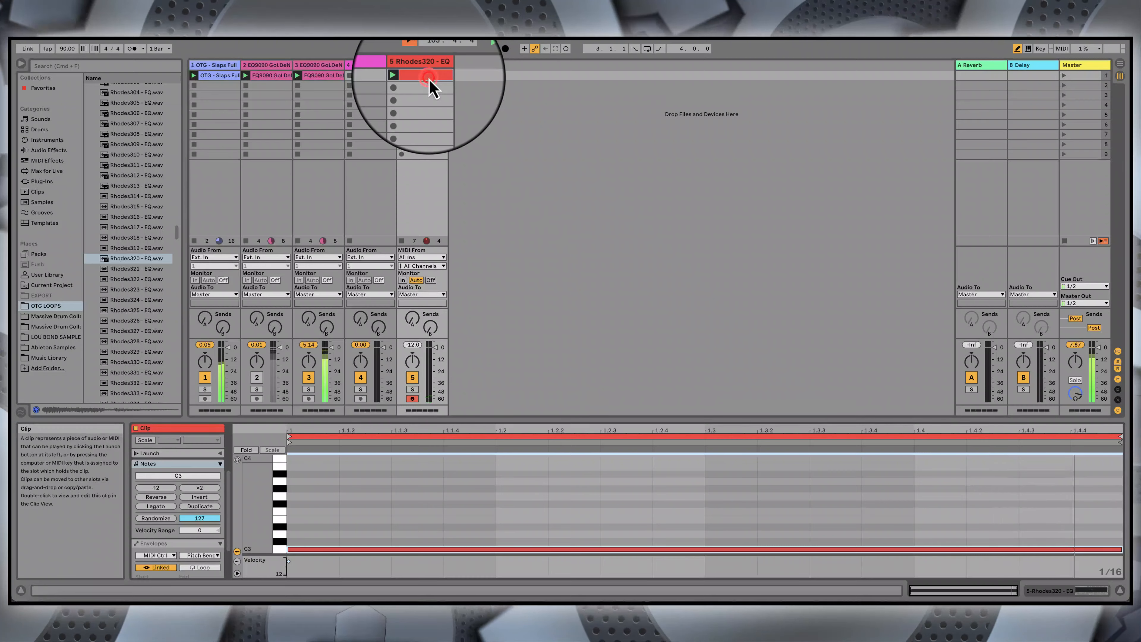
pyautogui.click(193, 507)
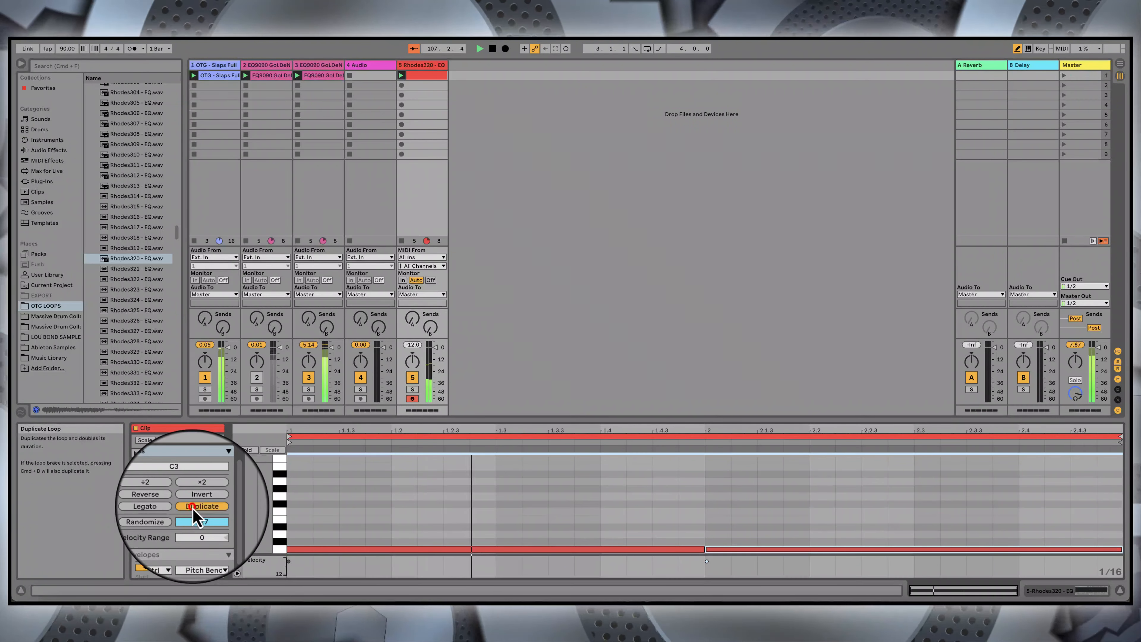
pyautogui.click(194, 506)
pyautogui.click(193, 508)
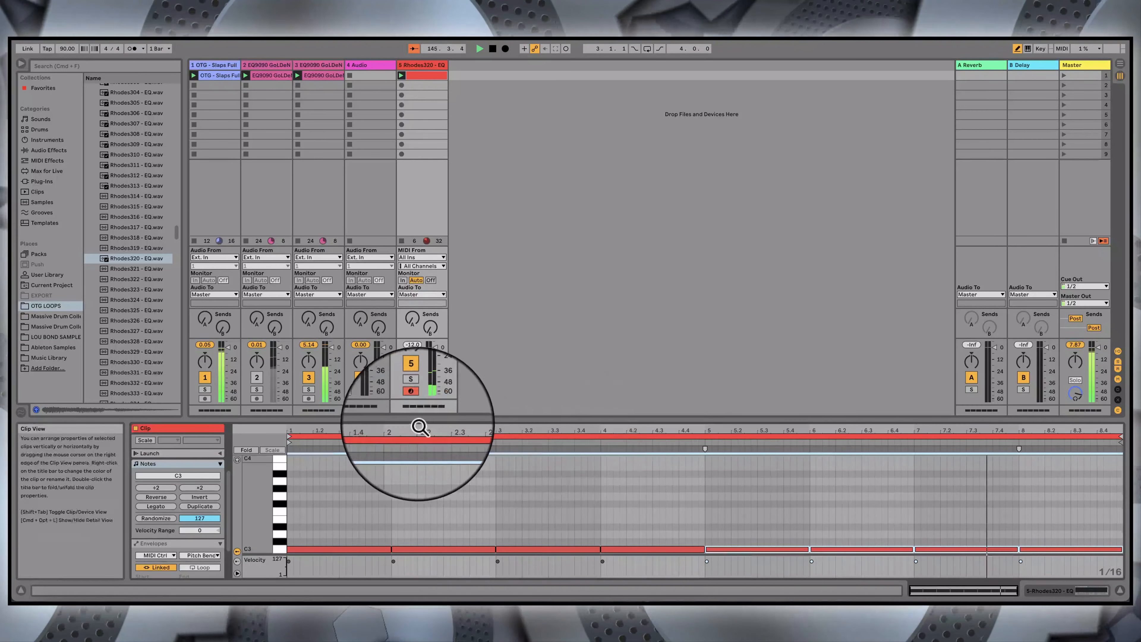
# Step: Move the Rhodes MIDI clip and track 3's chord clip down into scene 2, and disarm the Rhodes track
pyautogui.moveTo(425, 81)
pyautogui.mouseDown()
pyautogui.moveTo(433, 95)
pyautogui.moveTo(423, 85)
pyautogui.mouseUp()
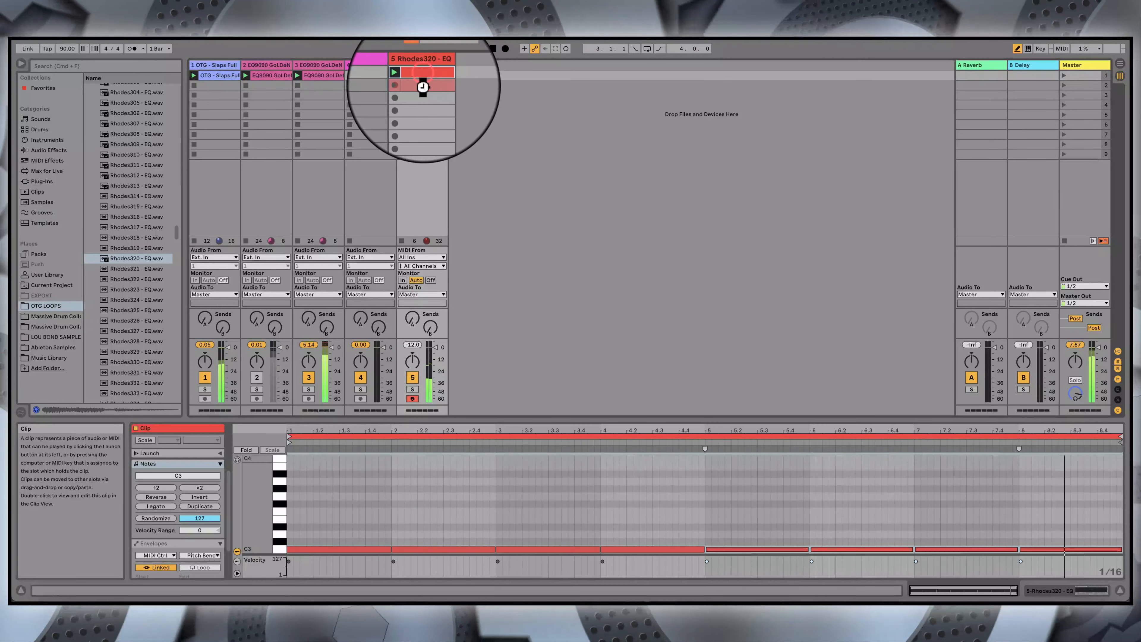
pyautogui.click(412, 399)
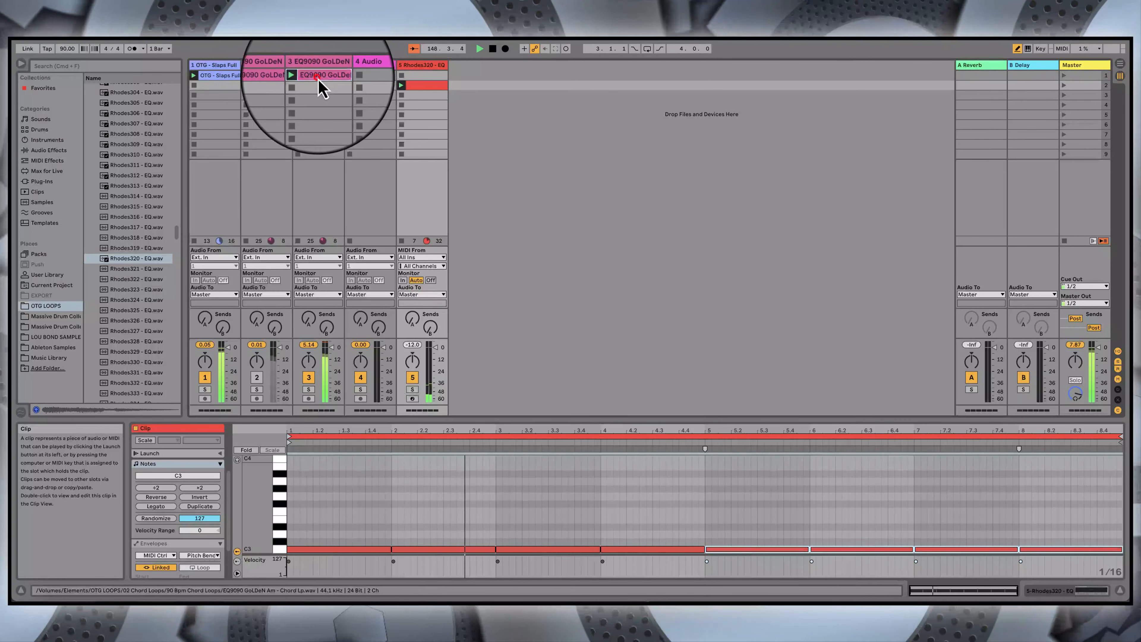
pyautogui.moveTo(318, 79); pyautogui.dragTo(317, 86)
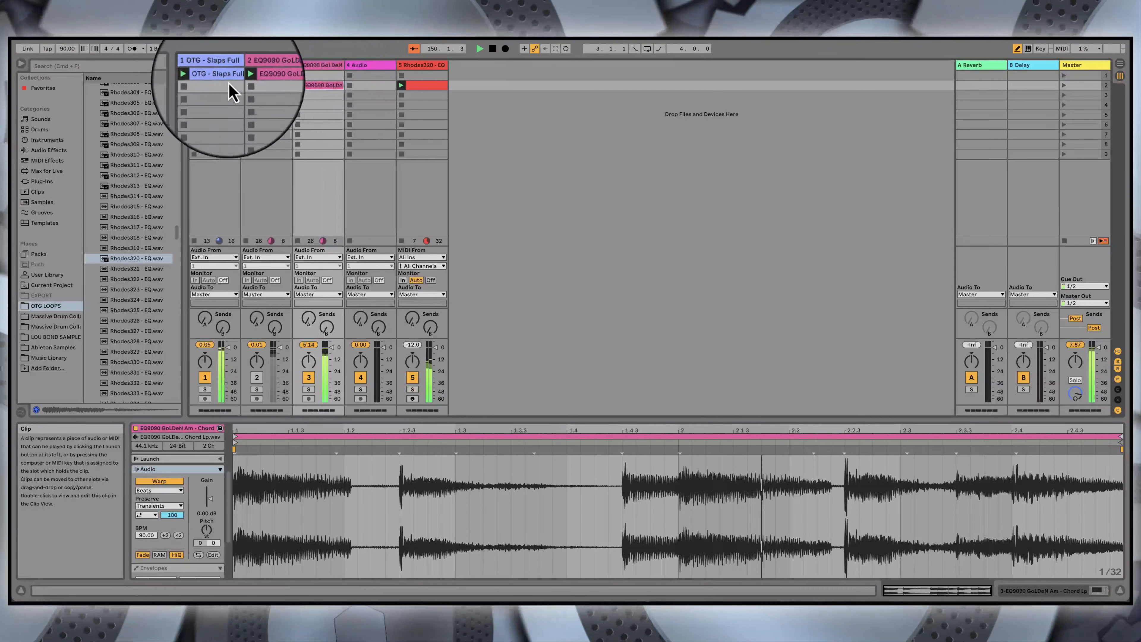
# Step: Copy the OTG - Slaps Full drum loop clip into its track's second slot and alternate playback between scenes 2 and 1
pyautogui.rightClick(210, 75)
pyautogui.click(221, 94)
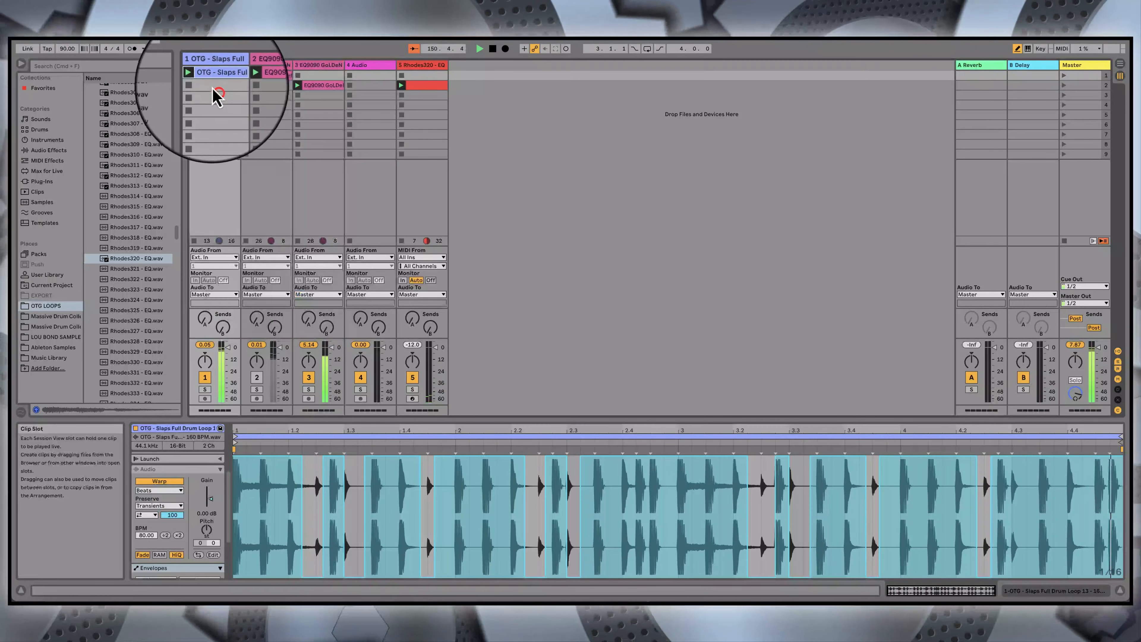
pyautogui.rightClick(208, 84)
pyautogui.click(223, 92)
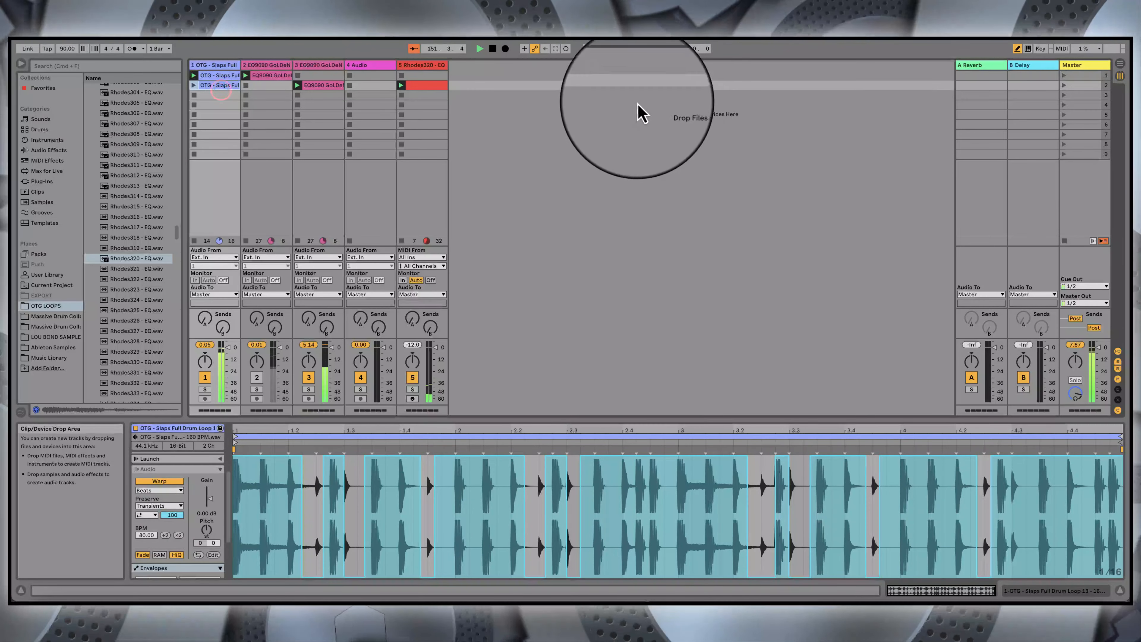
pyautogui.click(1065, 83)
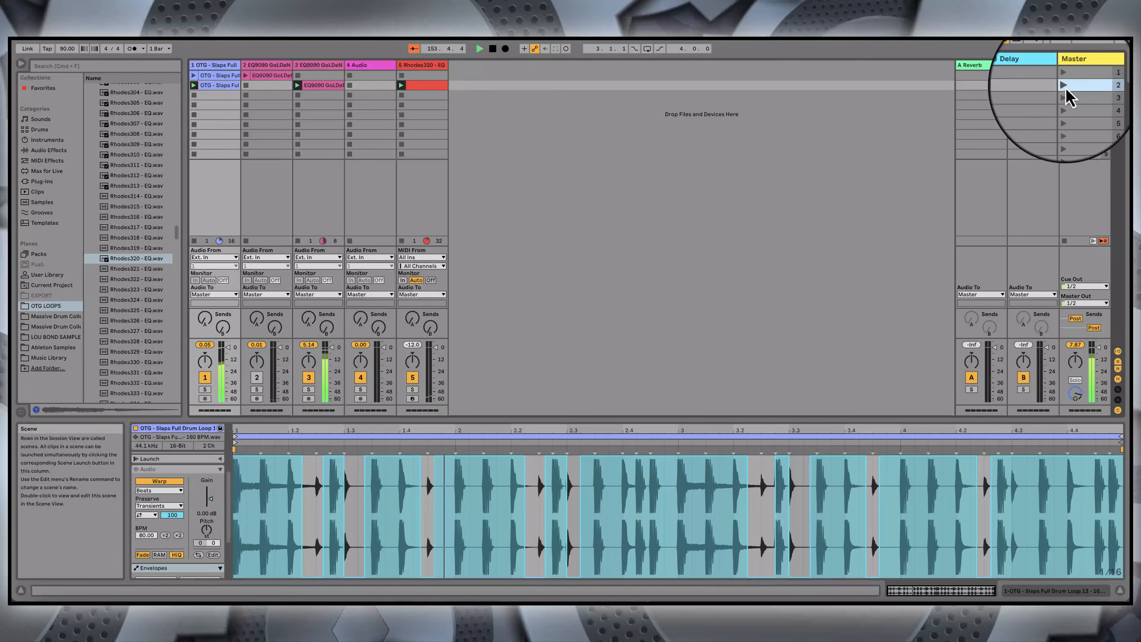
pyautogui.click(1064, 75)
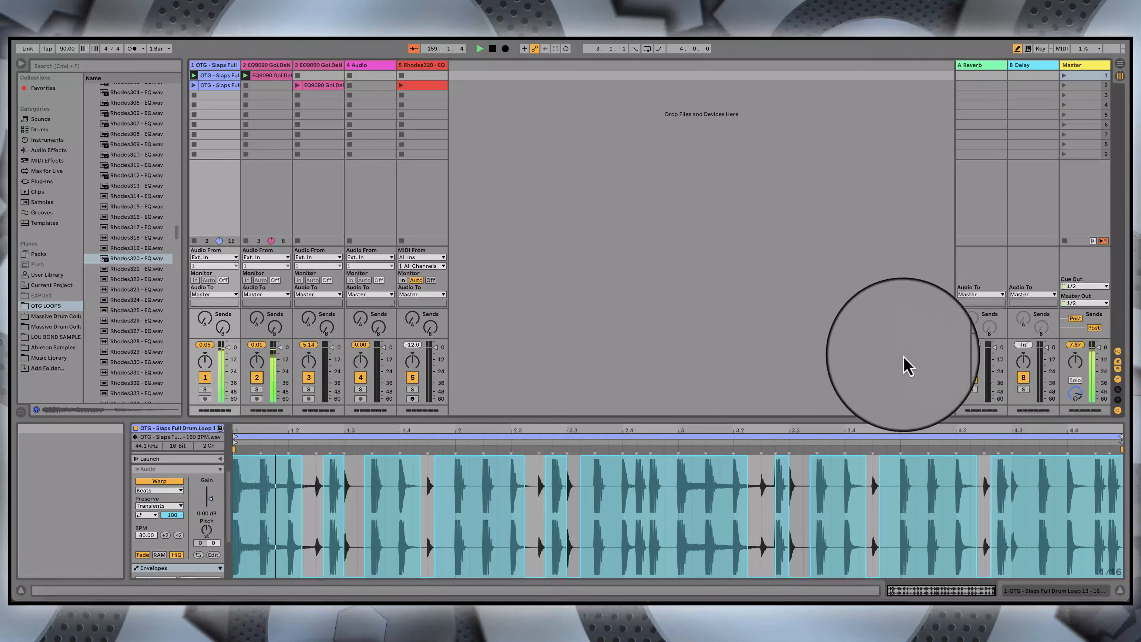
pyautogui.click(1064, 85)
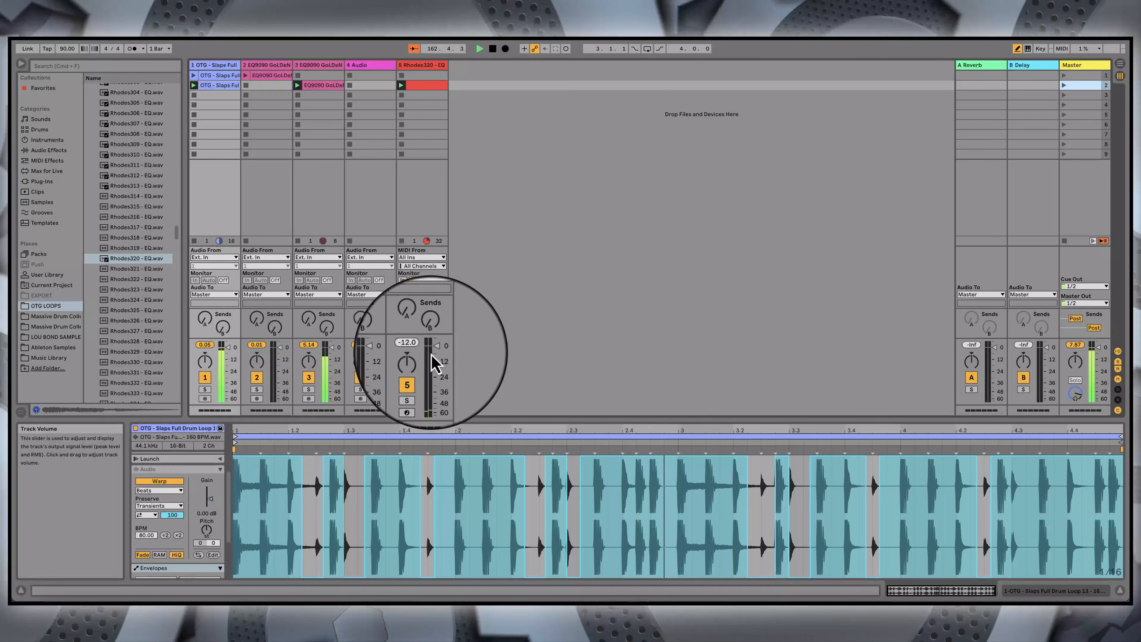
# Step: Adjust the Rhodes track's volume and raise the velocity of all notes in its MIDI clip to the maximum
pyautogui.moveTo(433, 363); pyautogui.dragTo(433, 347)
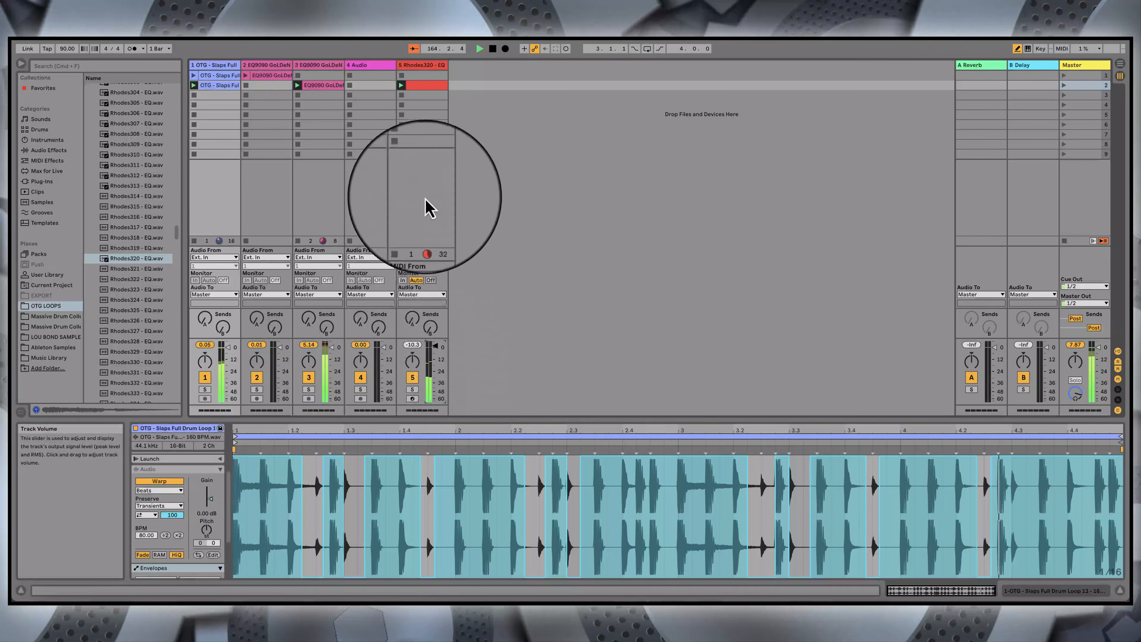
pyautogui.click(429, 88)
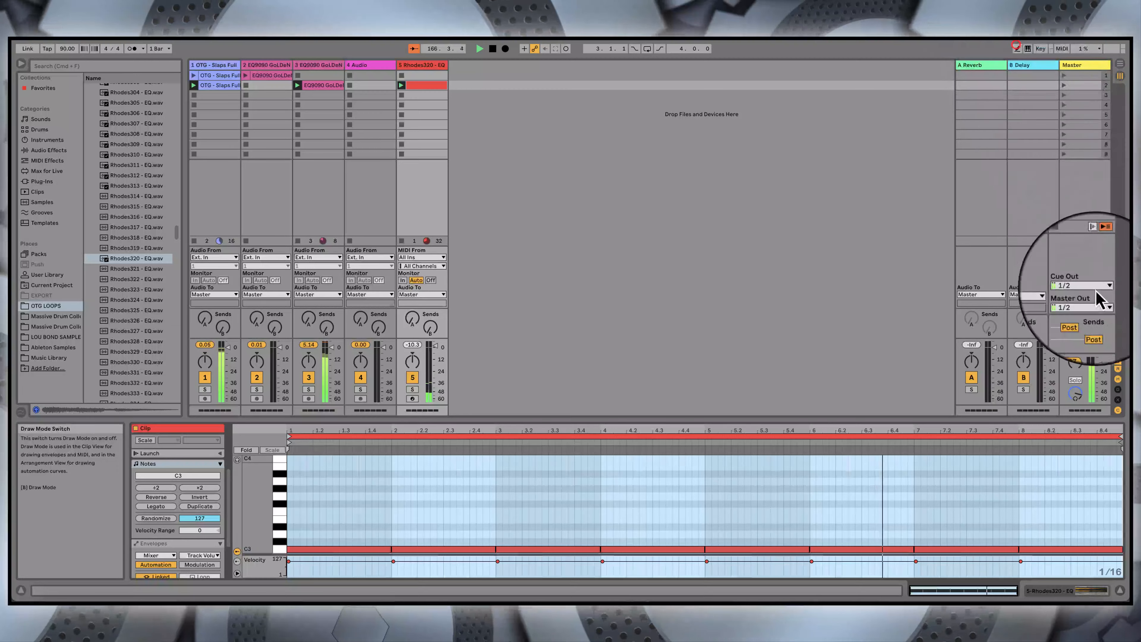
pyautogui.click(1078, 522)
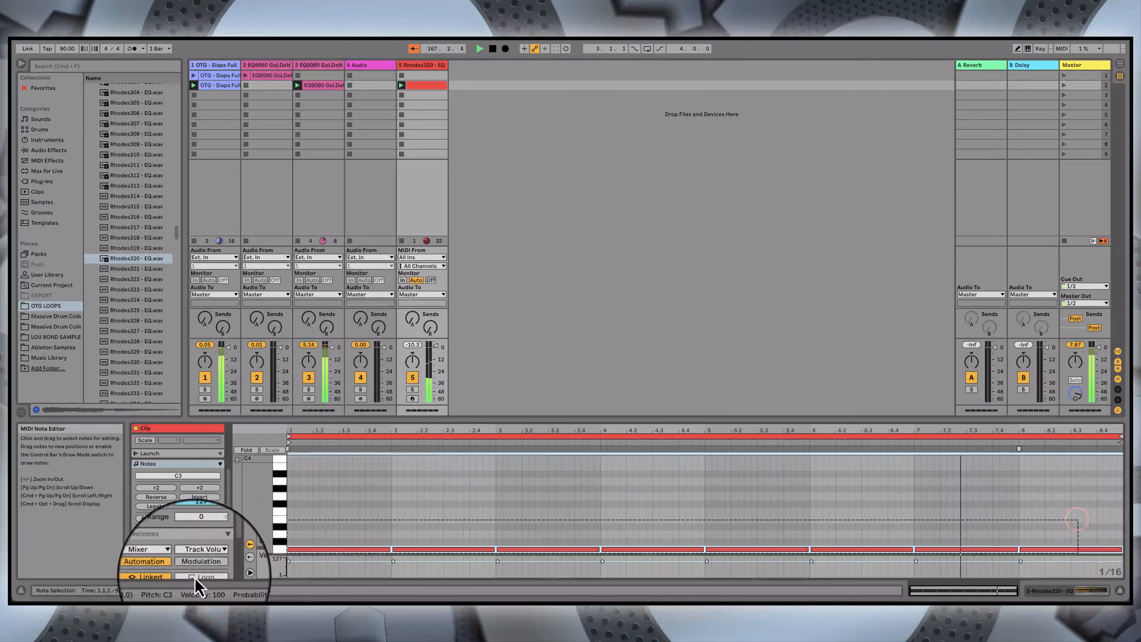
pyautogui.moveTo(288, 562); pyautogui.dragTo(288, 557)
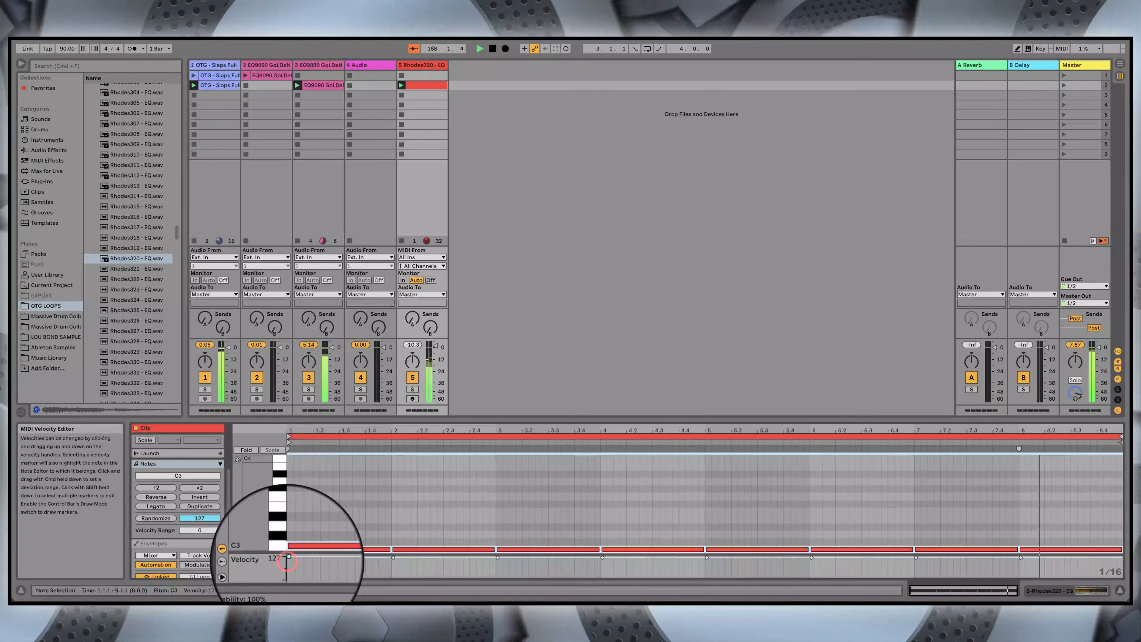
pyautogui.click(289, 561)
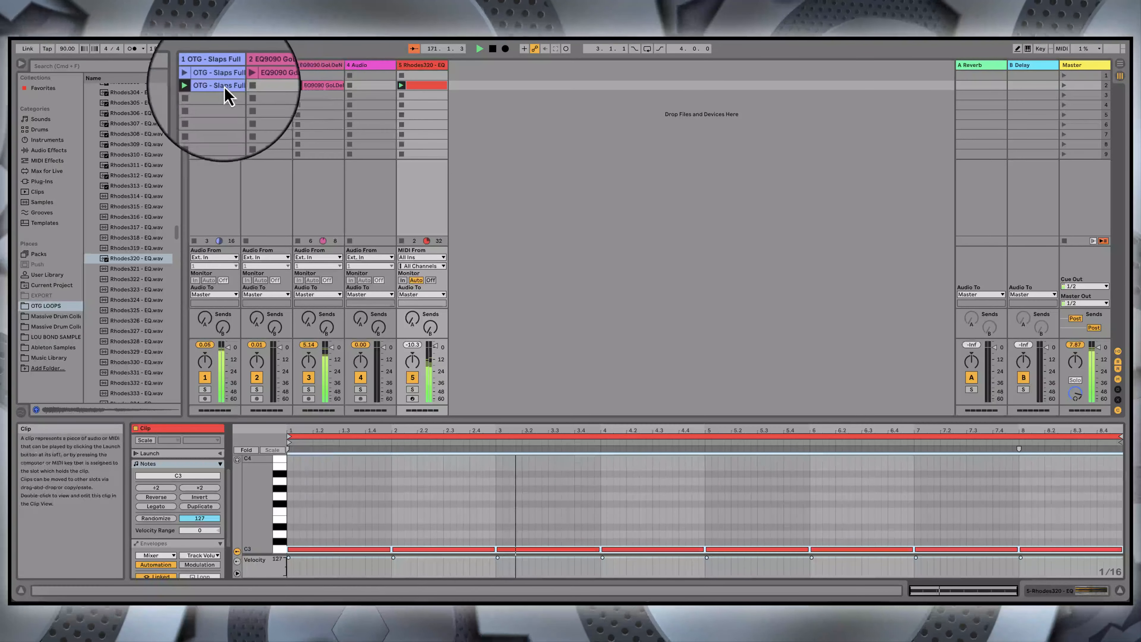
# Step: Stop playback, convert the drums of the scene 2 drum loop clip to a new MIDI track, and deactivate the original drum track
pyautogui.doubleClick(493, 48)
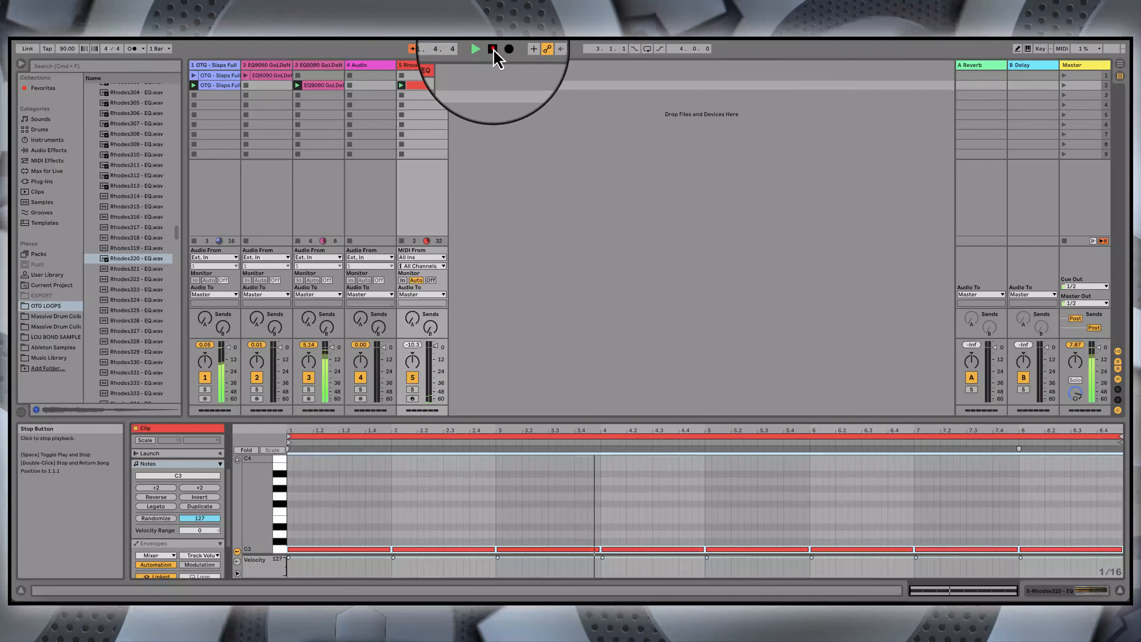
pyautogui.rightClick(217, 88)
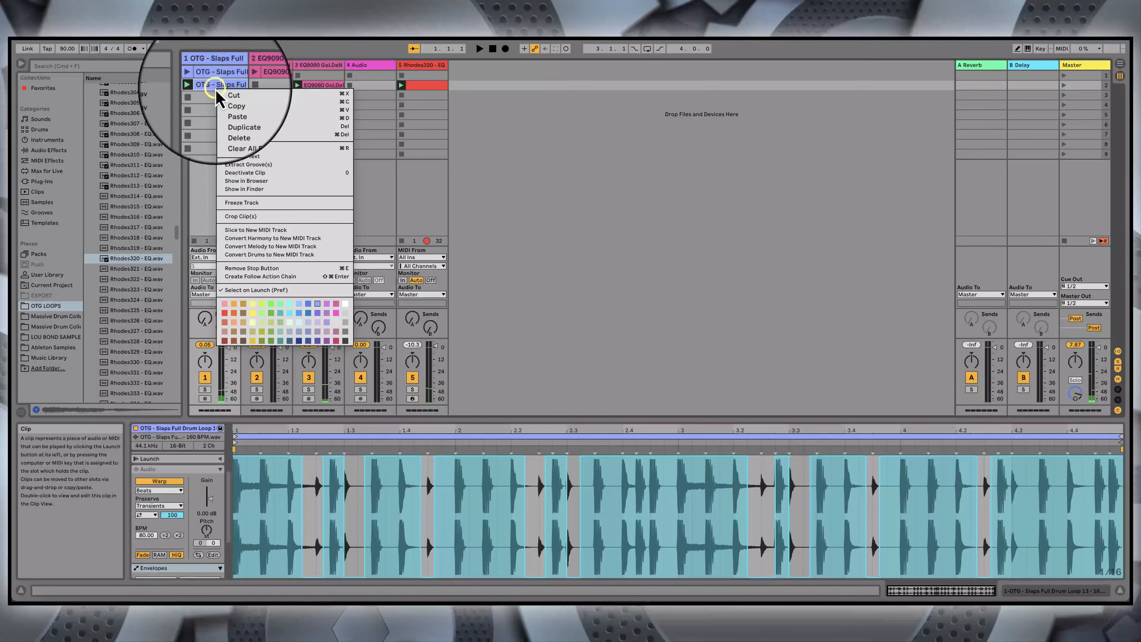
pyautogui.click(278, 257)
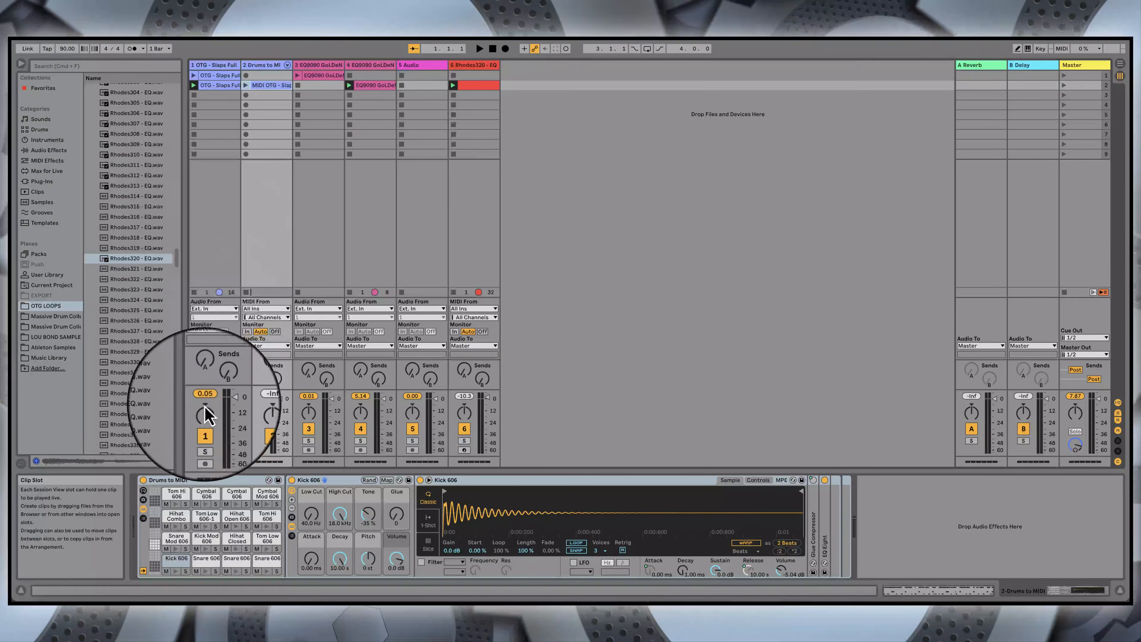
pyautogui.click(205, 429)
# Step: Copy the converted drum MIDI clip into the first slot of the Drums to MIDI track and launch scene 1
pyautogui.rightClick(271, 85)
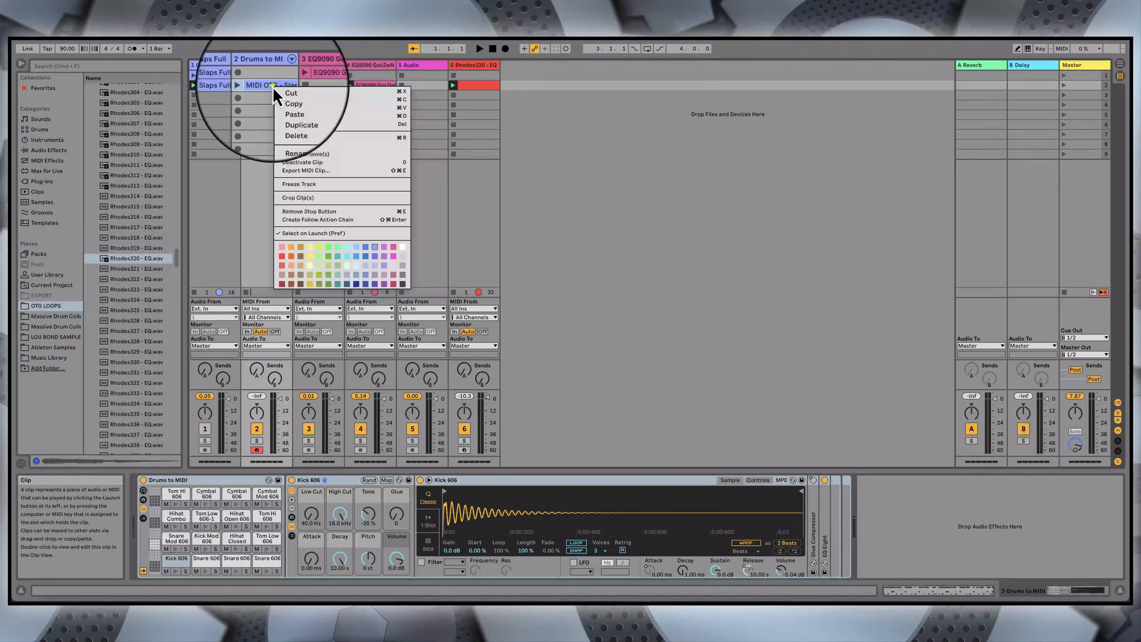
pyautogui.click(289, 99)
pyautogui.rightClick(269, 76)
pyautogui.click(283, 98)
pyautogui.click(1064, 76)
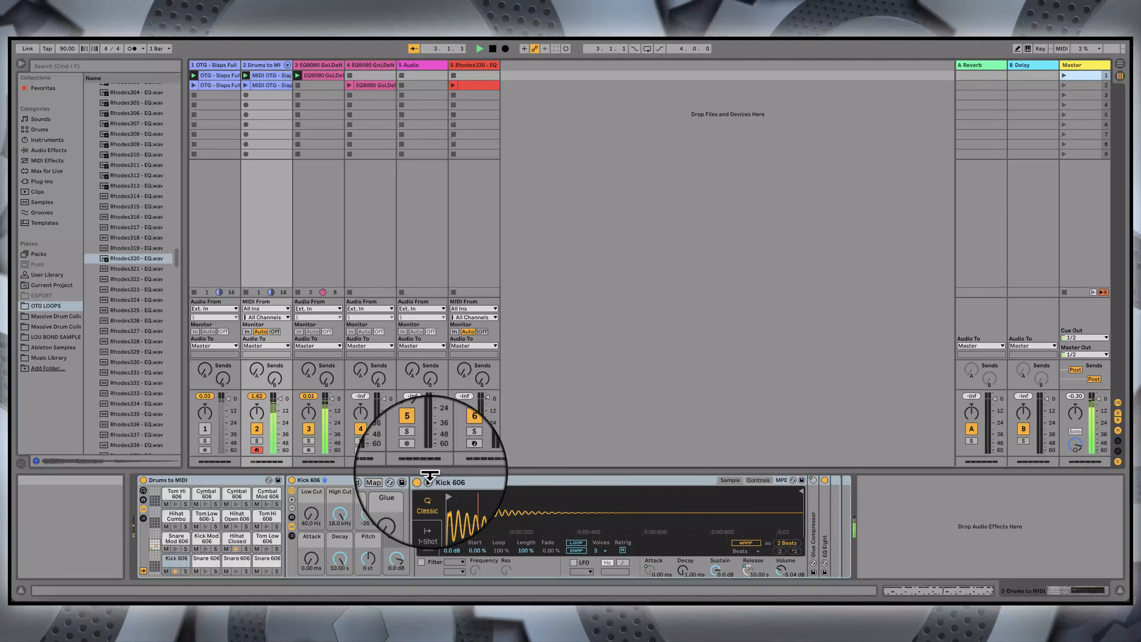
pyautogui.click(430, 416)
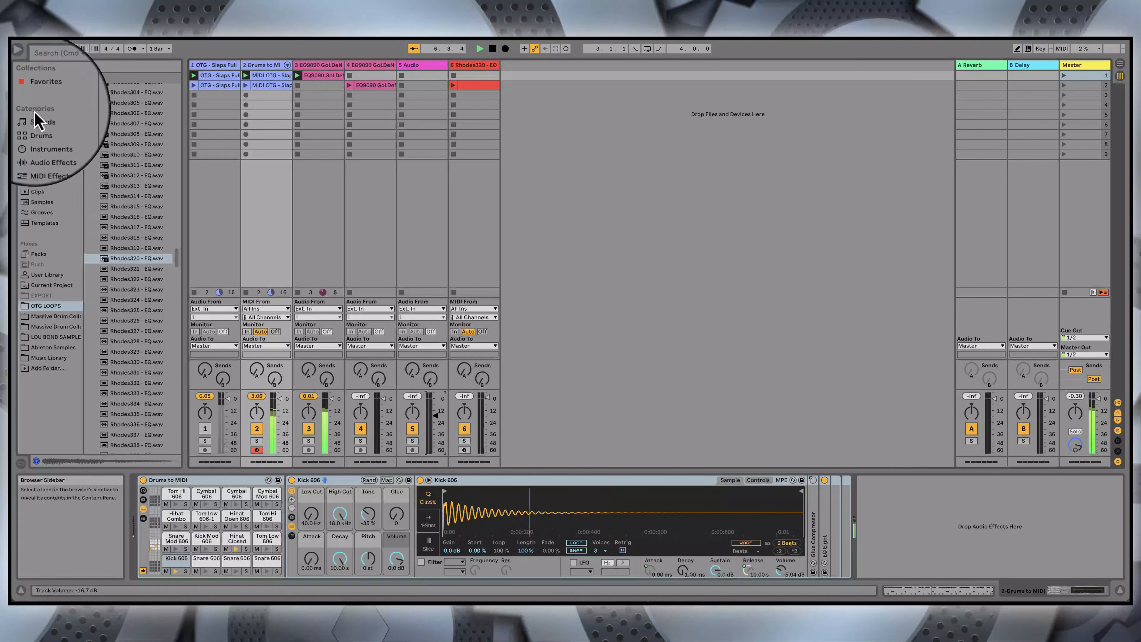
# Step: Audition kick samples in the Kick folder of Drum Hits, such as Kick Chatt, Kick Disco Mars and Kick Grit
pyautogui.click(41, 131)
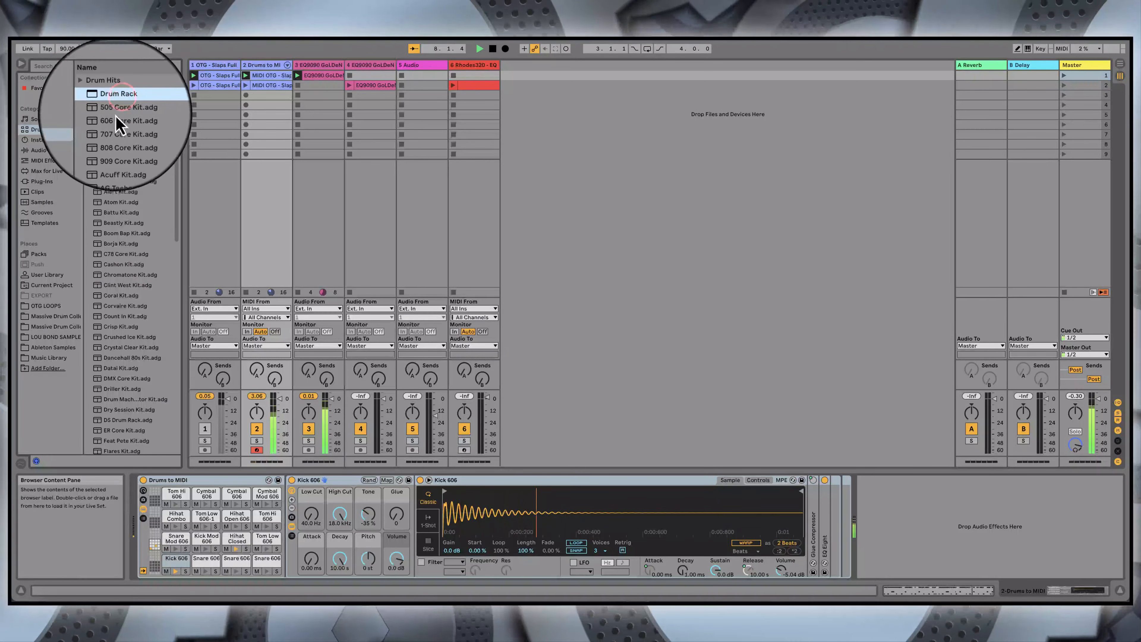
pyautogui.click(89, 88)
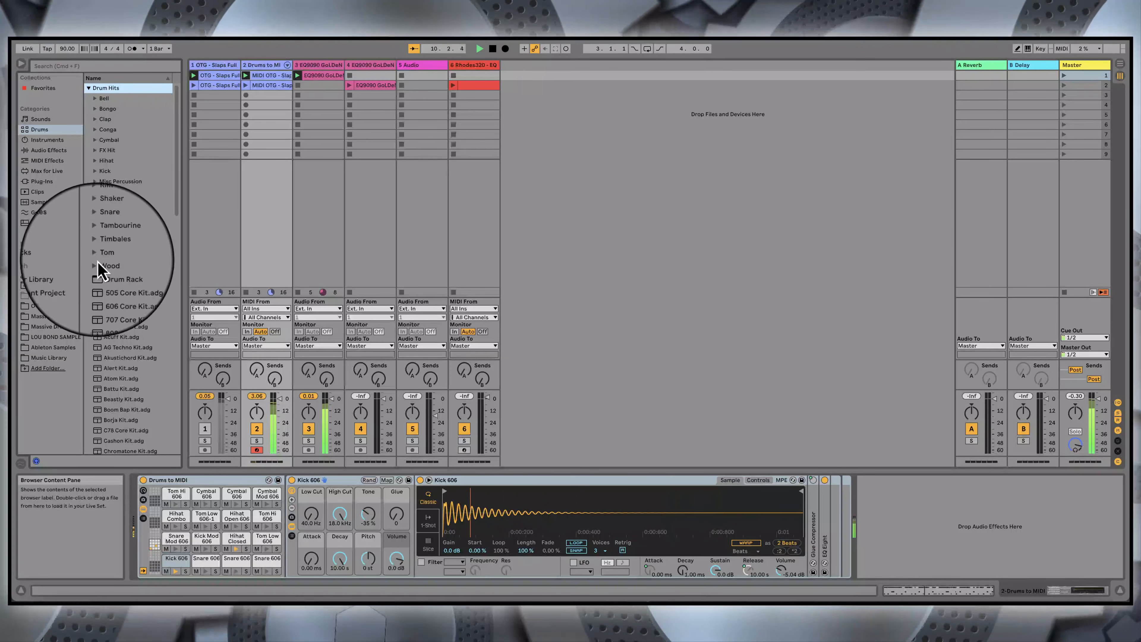
pyautogui.click(95, 168)
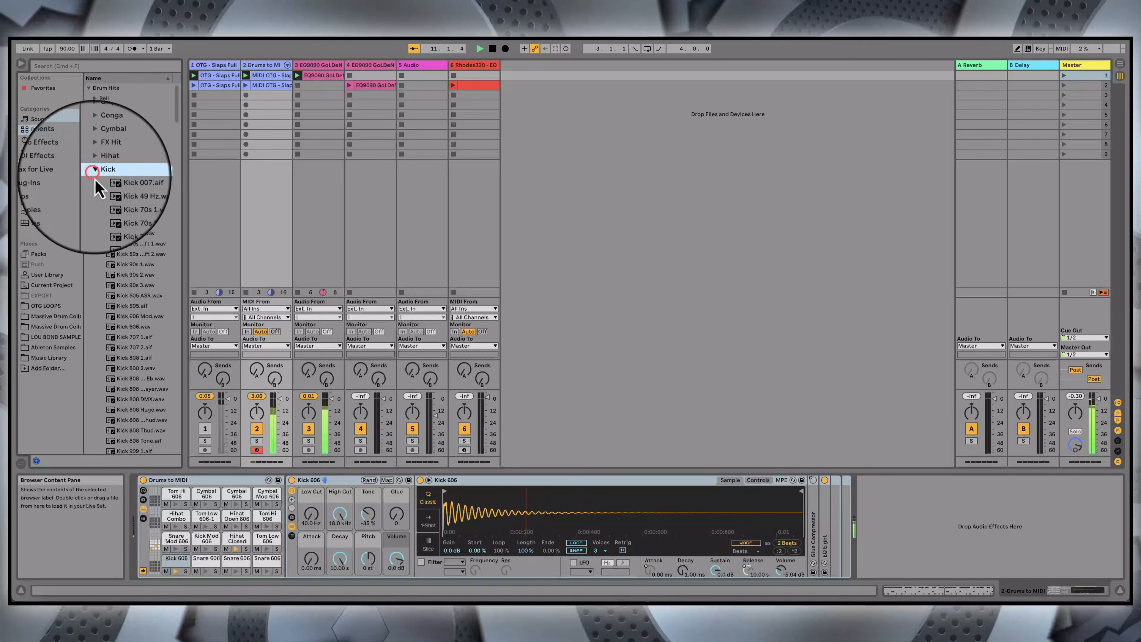
pyautogui.scroll(-6, 131, 360)
pyautogui.scroll(-5, 131, 365)
pyautogui.click(131, 360)
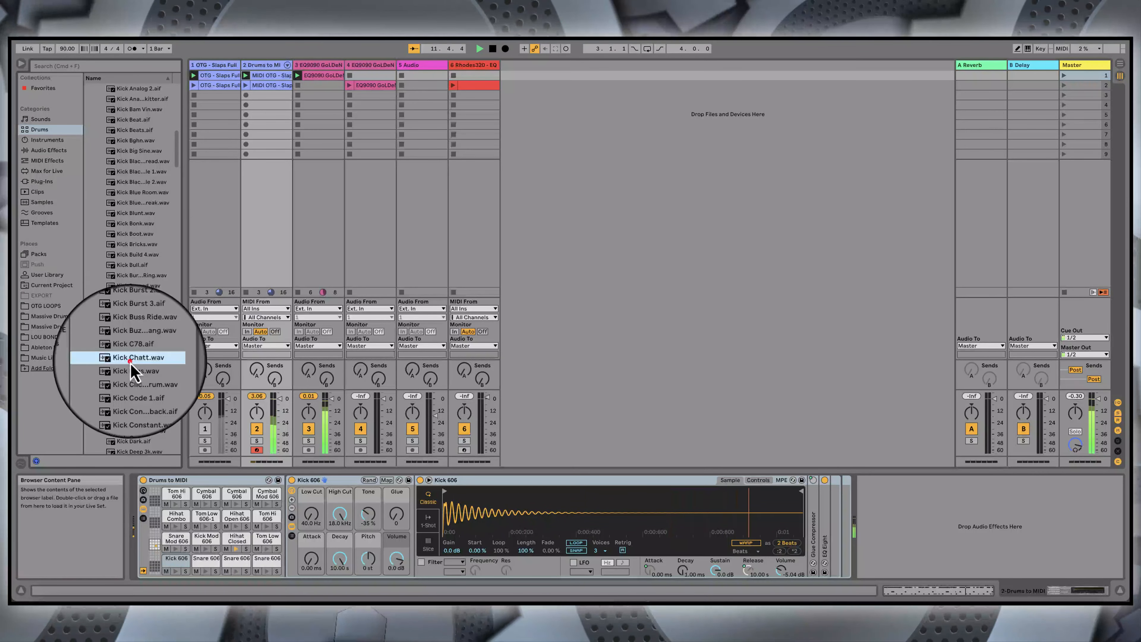
pyautogui.scroll(-5, 131, 366)
pyautogui.click(130, 364)
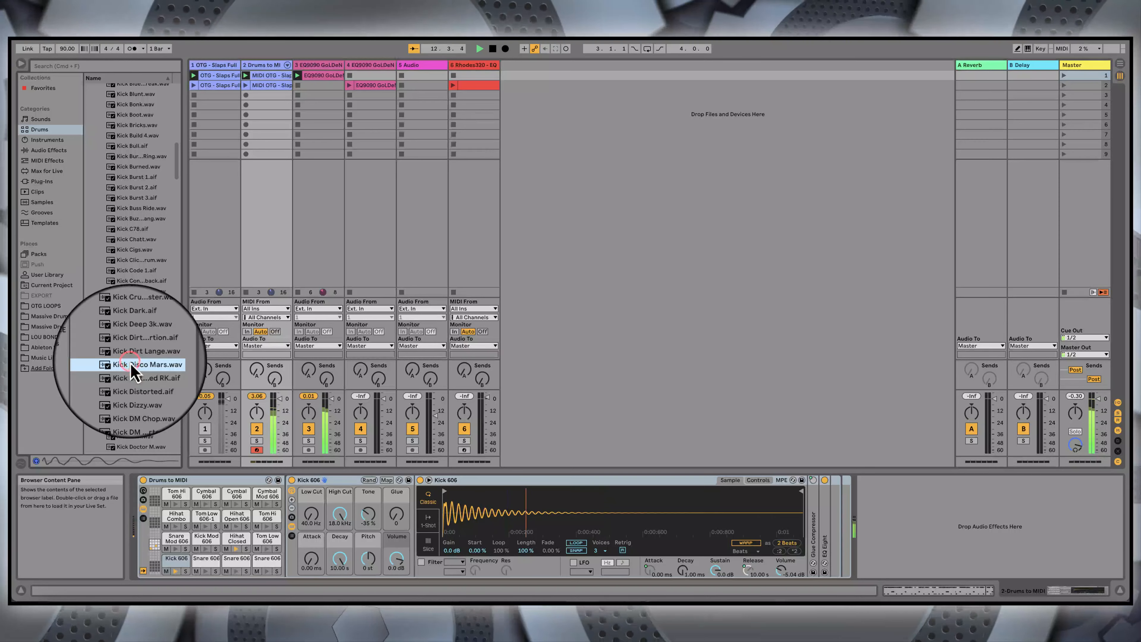
pyautogui.scroll(-4, 131, 365)
pyautogui.click(131, 365)
pyautogui.scroll(-5, 131, 366)
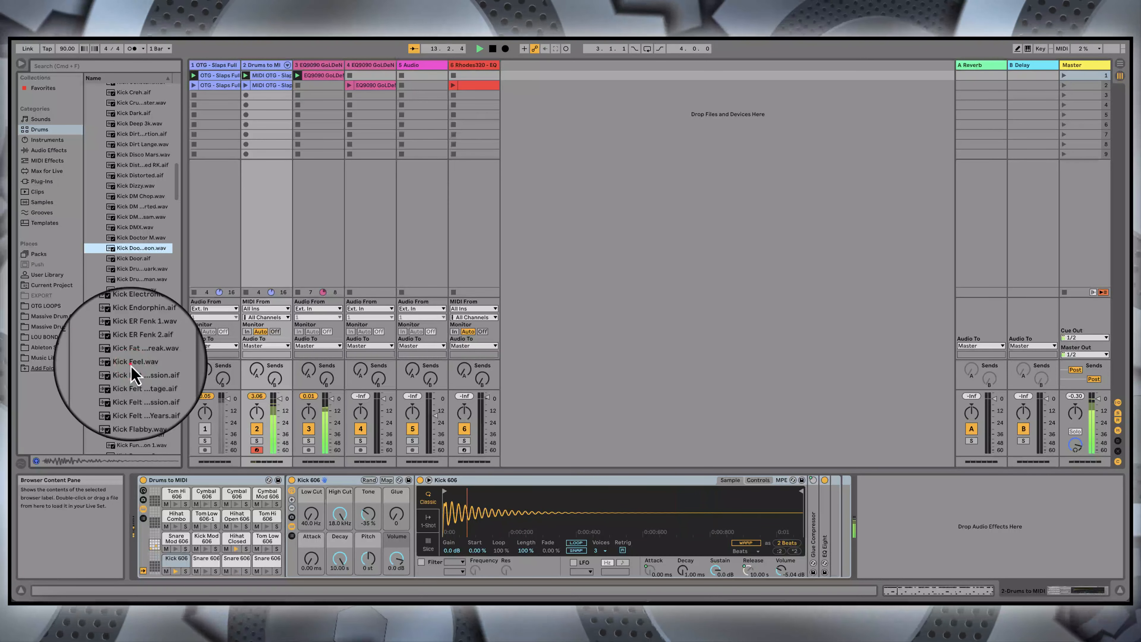
pyautogui.click(131, 363)
pyautogui.scroll(-5, 131, 365)
pyautogui.click(131, 365)
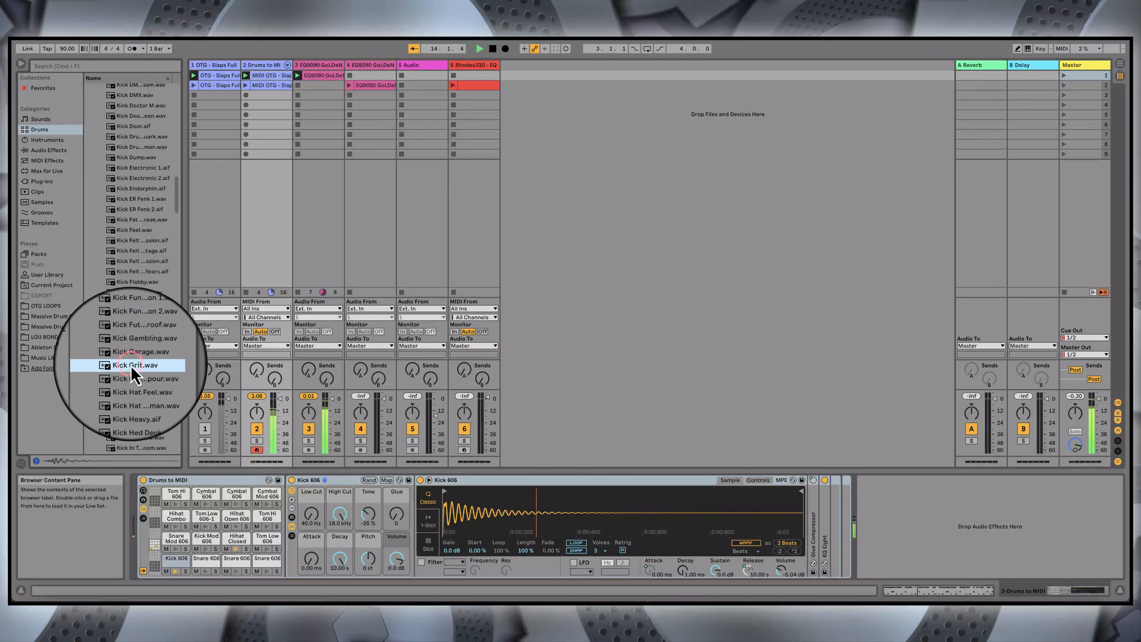
pyautogui.scroll(-5, 131, 367)
pyautogui.click(131, 365)
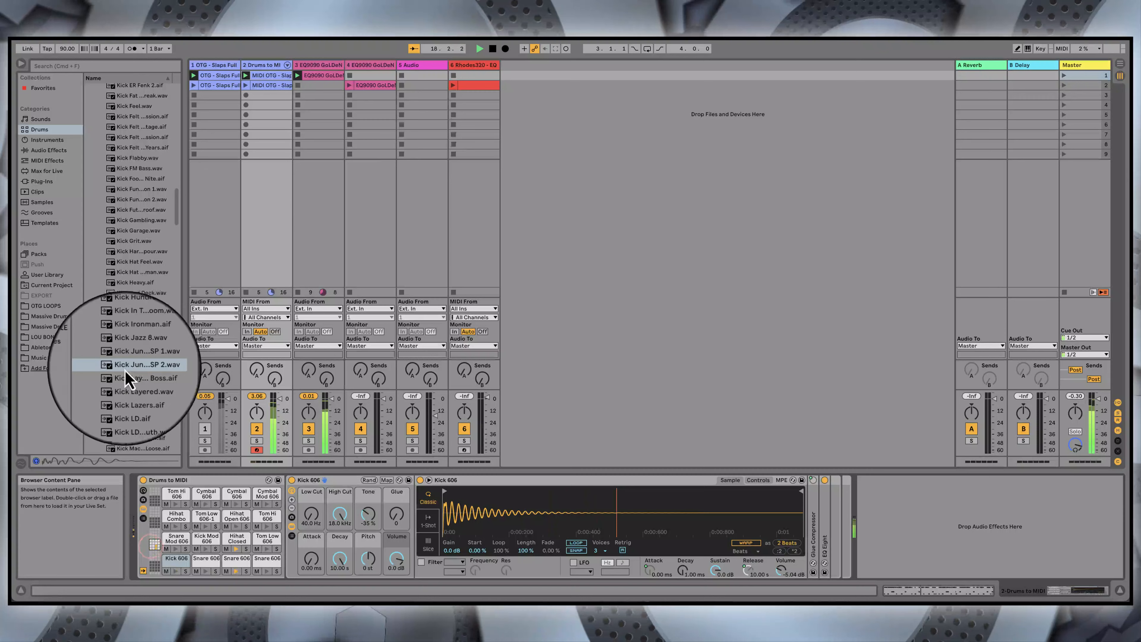
# Step: Audition Kick Layered.wav and load it onto the Kick 606 pad of the Drums to MIDI rack
pyautogui.click(120, 386)
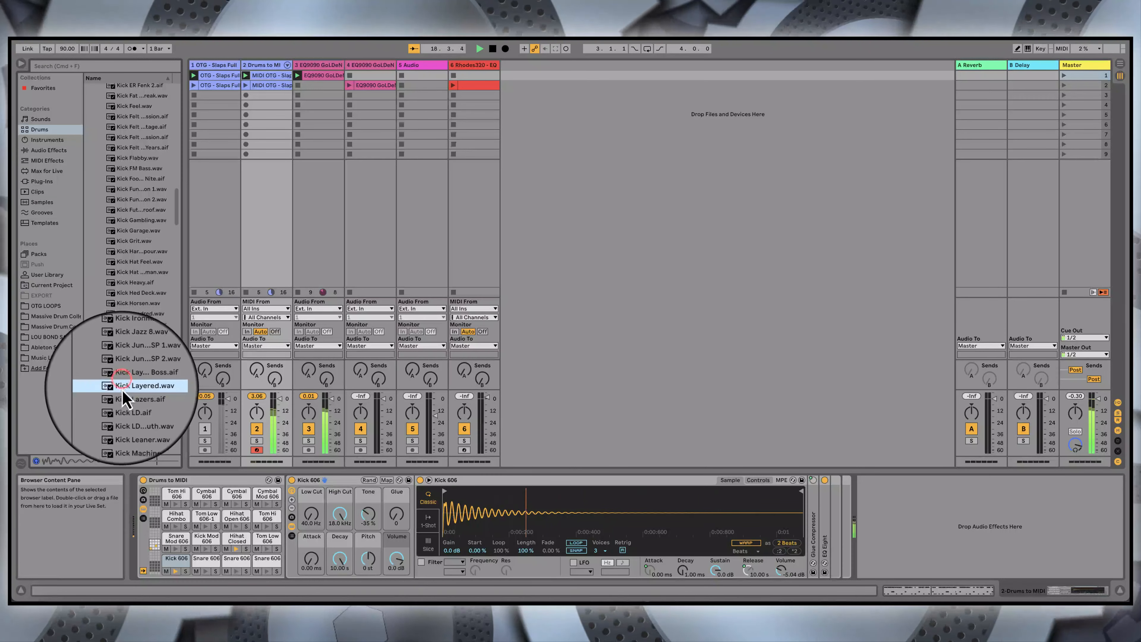
pyautogui.moveTo(120, 391); pyautogui.dragTo(177, 565)
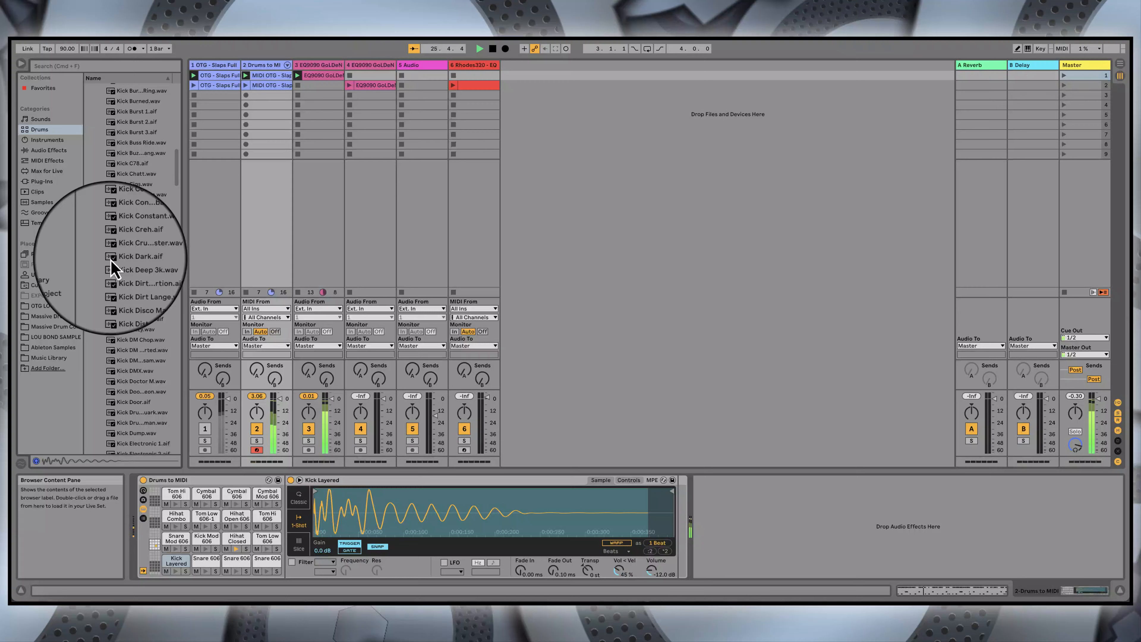
# Step: Load Kick 80s Space Craft 1 onto the drum rack's kick pad and set its Simpler volume to 0.00 dB
pyautogui.scroll(15, 140, 179)
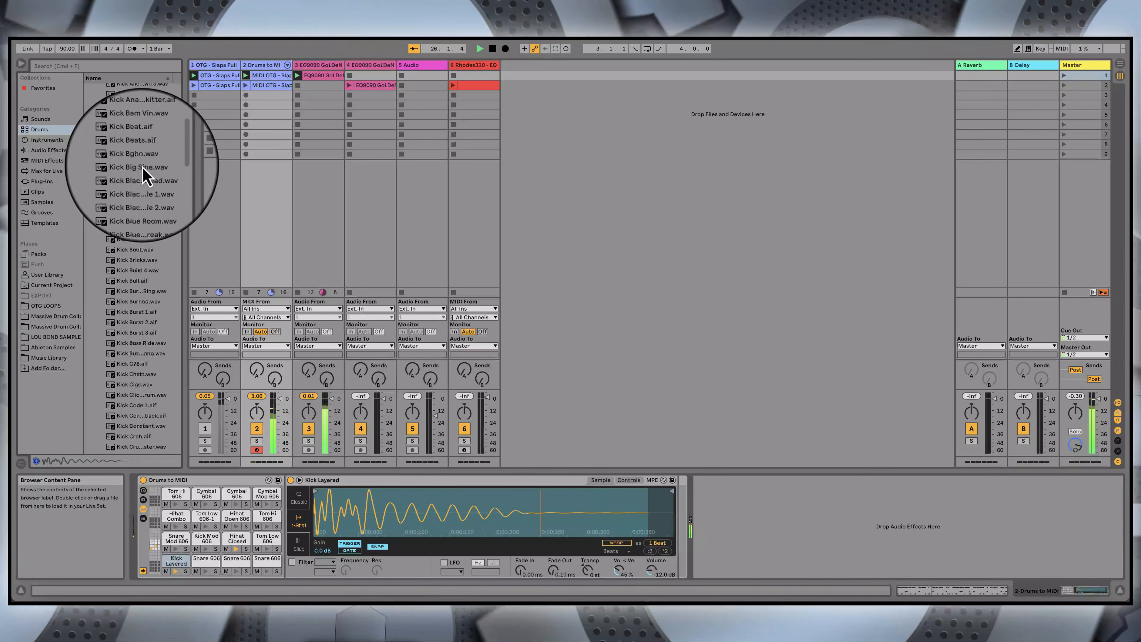
pyautogui.moveTo(137, 148); pyautogui.dragTo(177, 565)
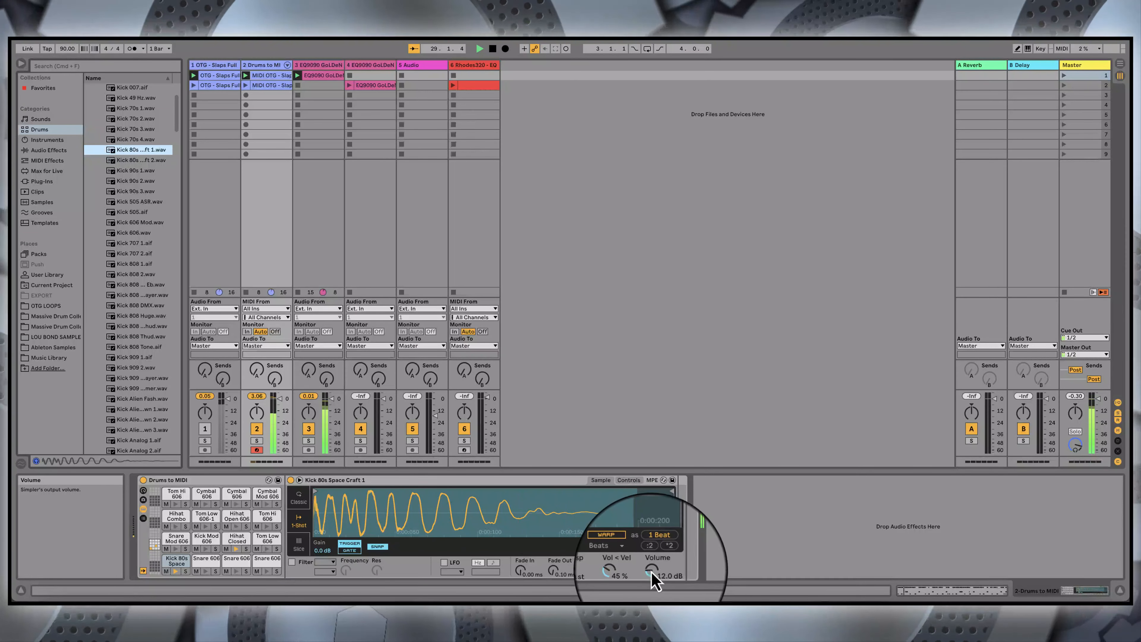
pyautogui.moveTo(651, 570); pyautogui.dragTo(651, 562)
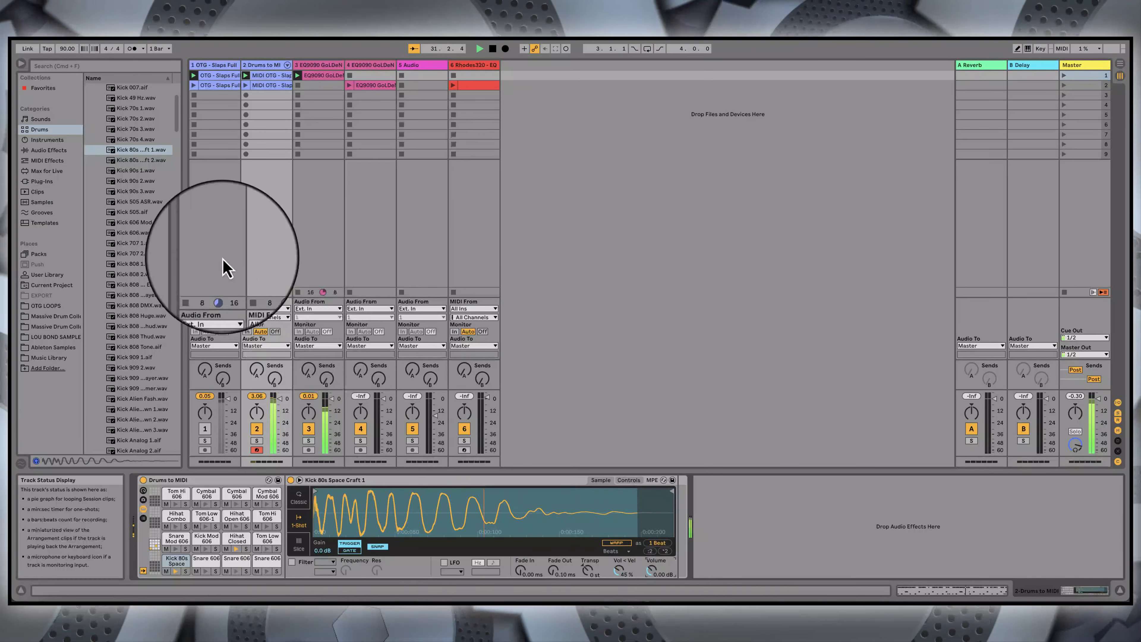
# Step: Audition samples in the Clap folder and load Clap Fenk Toy.wav onto the middle of the three bottom-row Snare 606 pads
pyautogui.scroll(3, 113, 188)
pyautogui.click(90, 171)
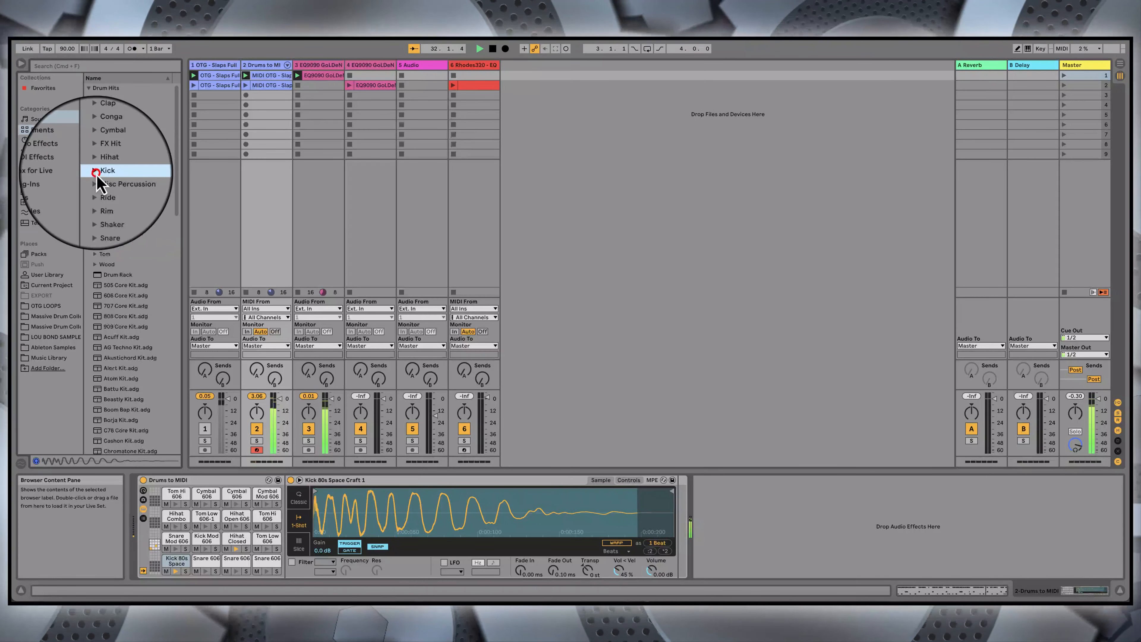
pyautogui.scroll(2, 98, 135)
pyautogui.click(95, 120)
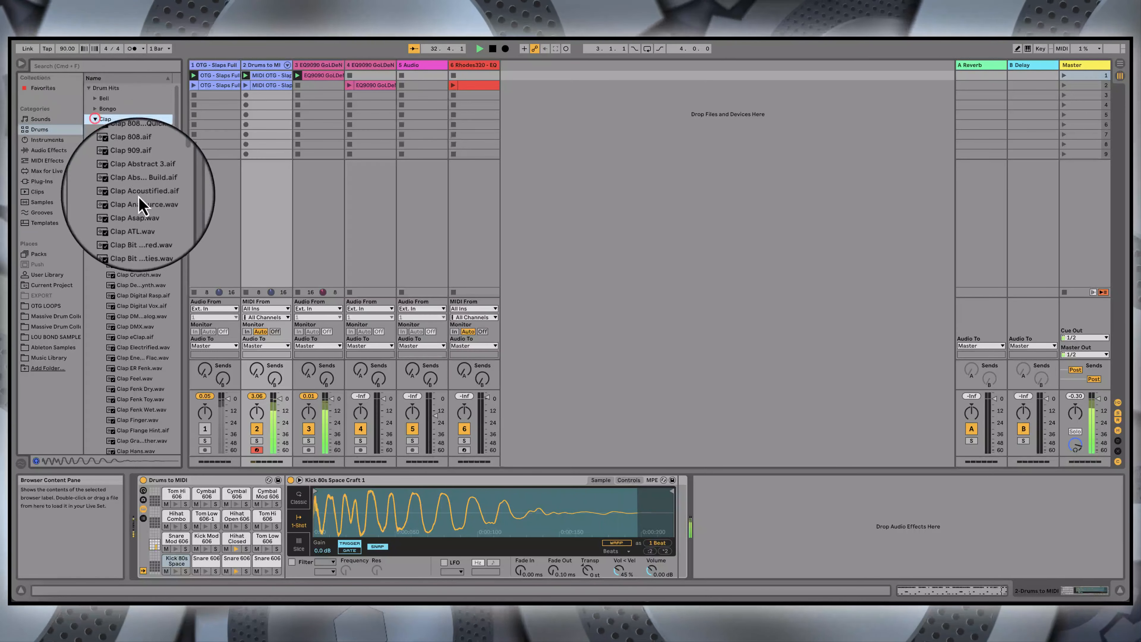
pyautogui.click(129, 396)
pyautogui.scroll(-3, 132, 404)
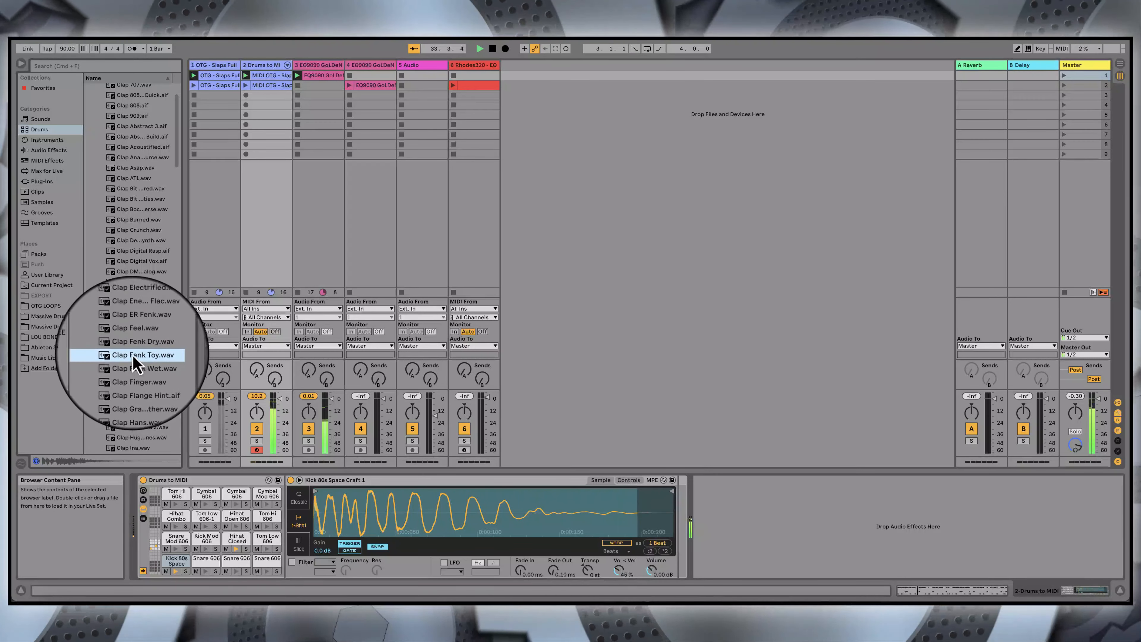
pyautogui.moveTo(137, 354); pyautogui.dragTo(241, 570)
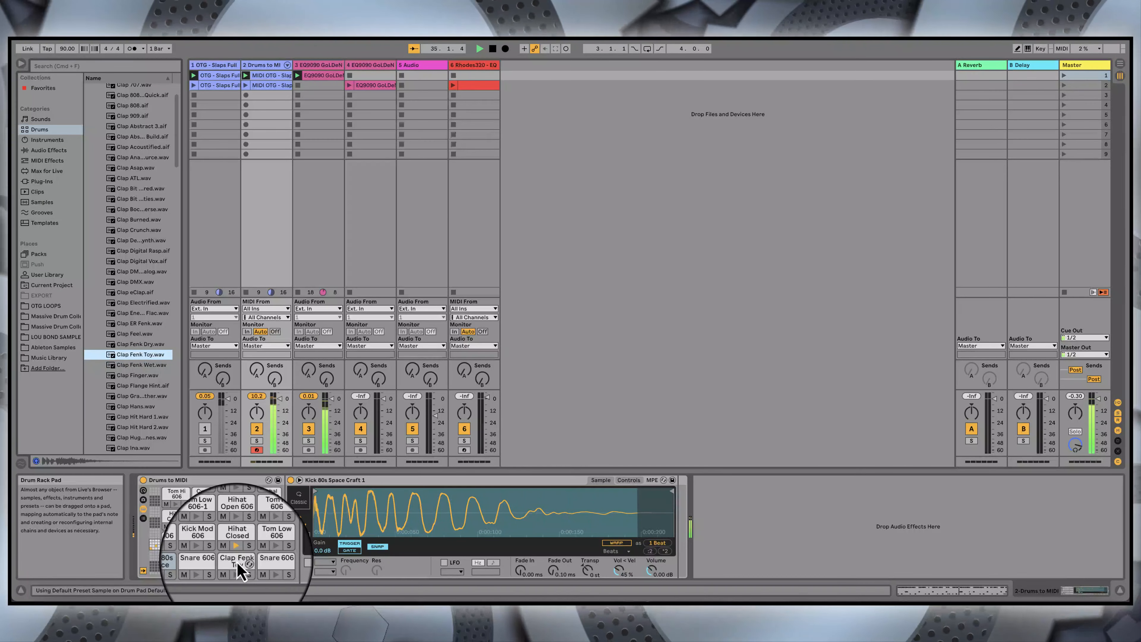
# Step: Load Hihat Closed Black Hole 2 from the Hihat folder onto the rack's closed hi-hat pad
pyautogui.scroll(3, 132, 180)
pyautogui.click(95, 95)
pyautogui.click(95, 137)
pyautogui.moveTo(140, 365); pyautogui.dragTo(240, 543)
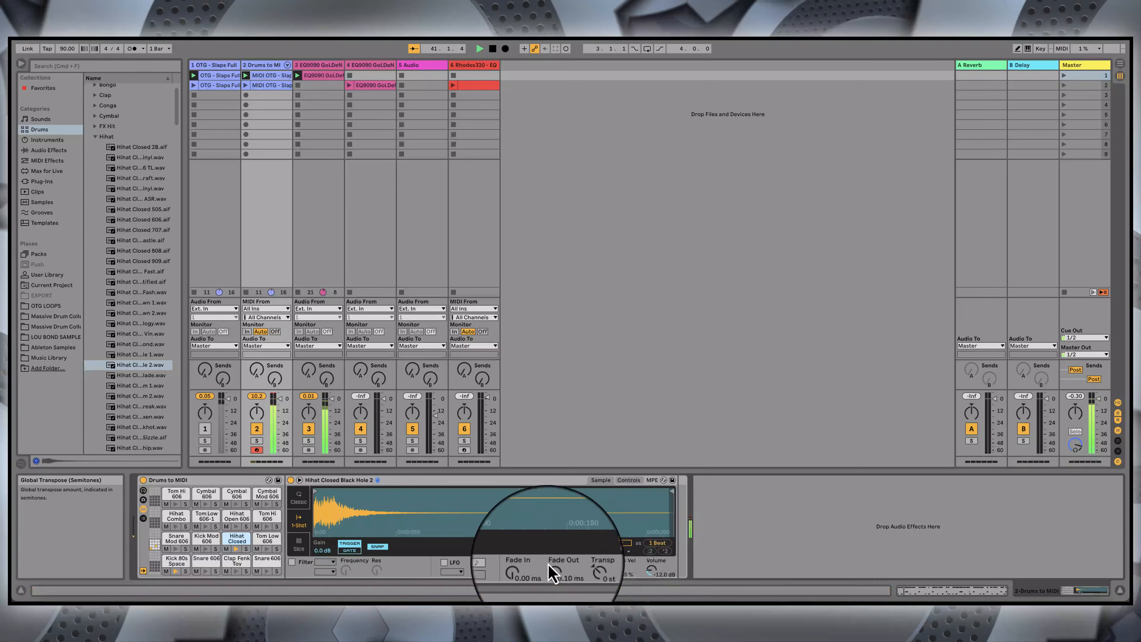
# Step: Open the first MIDI drum clip and set the velocity of all its kick notes to 69
pyautogui.click(268, 81)
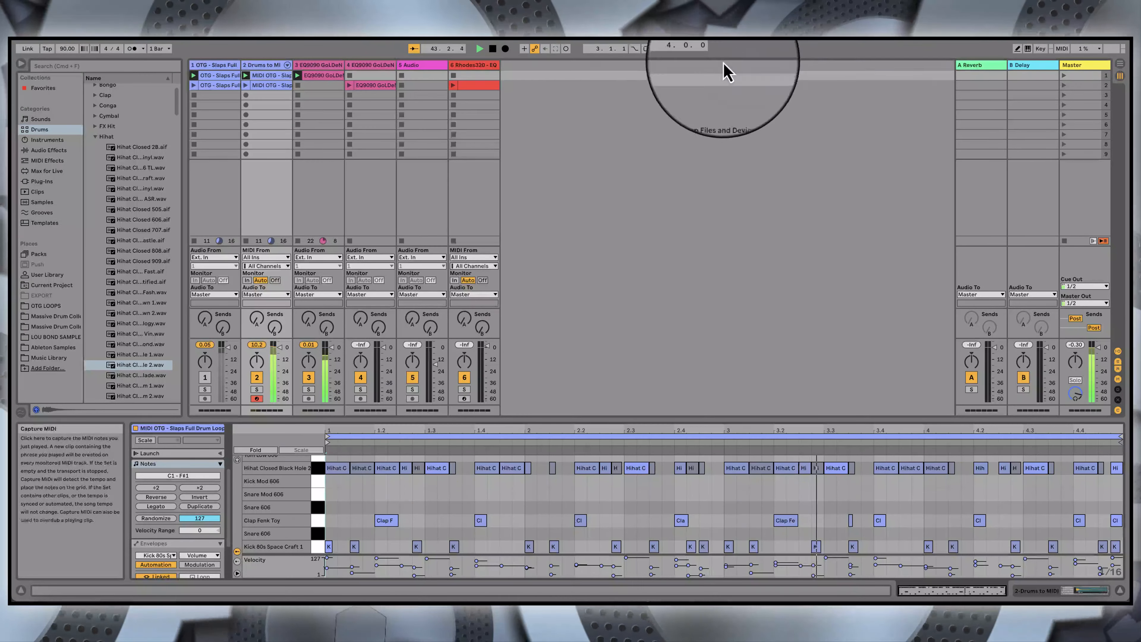
pyautogui.moveTo(327, 536); pyautogui.dragTo(1121, 565)
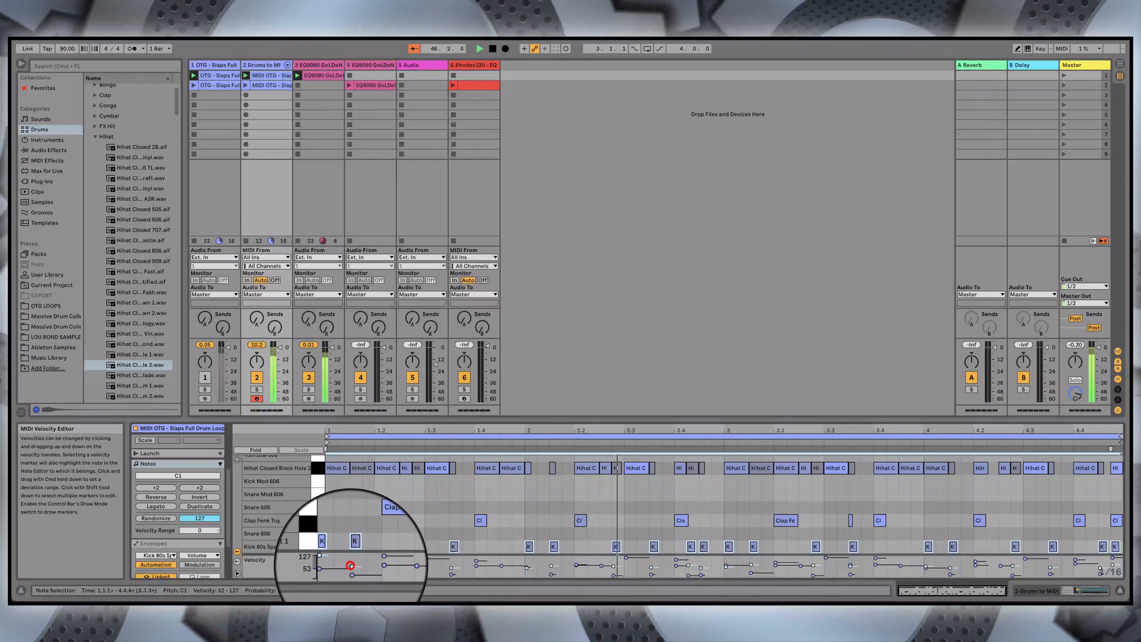
pyautogui.moveTo(353, 565); pyautogui.dragTo(352, 556)
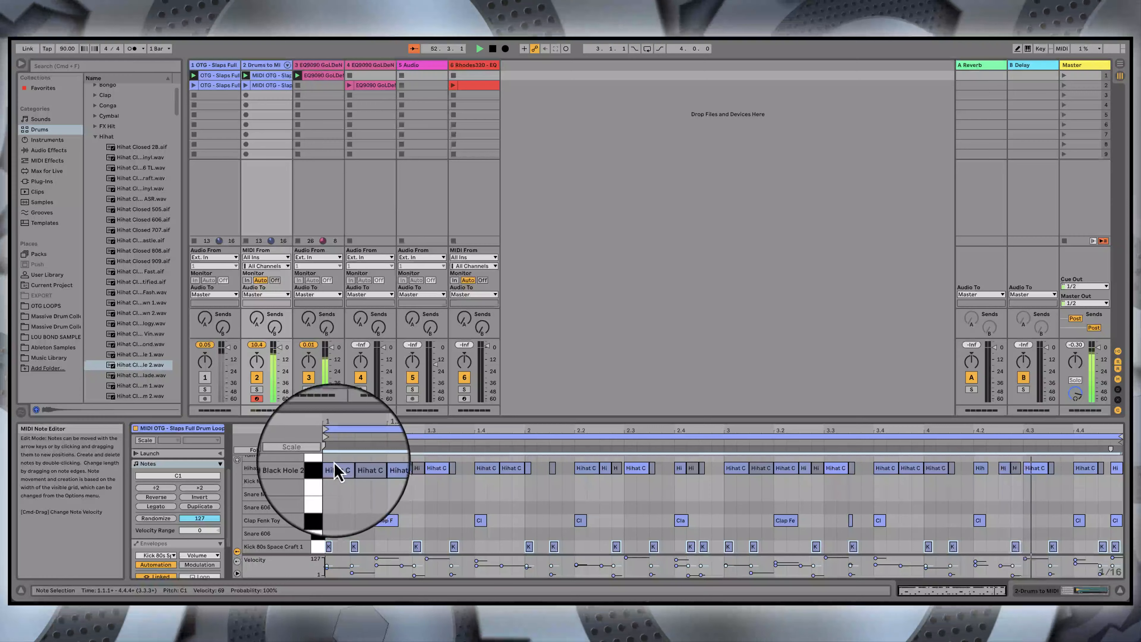
# Step: Thin out the closed hi-hat pattern by deleting its notes at 1, 1.4, 2.4, 3, 3.2, 3.4 and 4
pyautogui.click(333, 468)
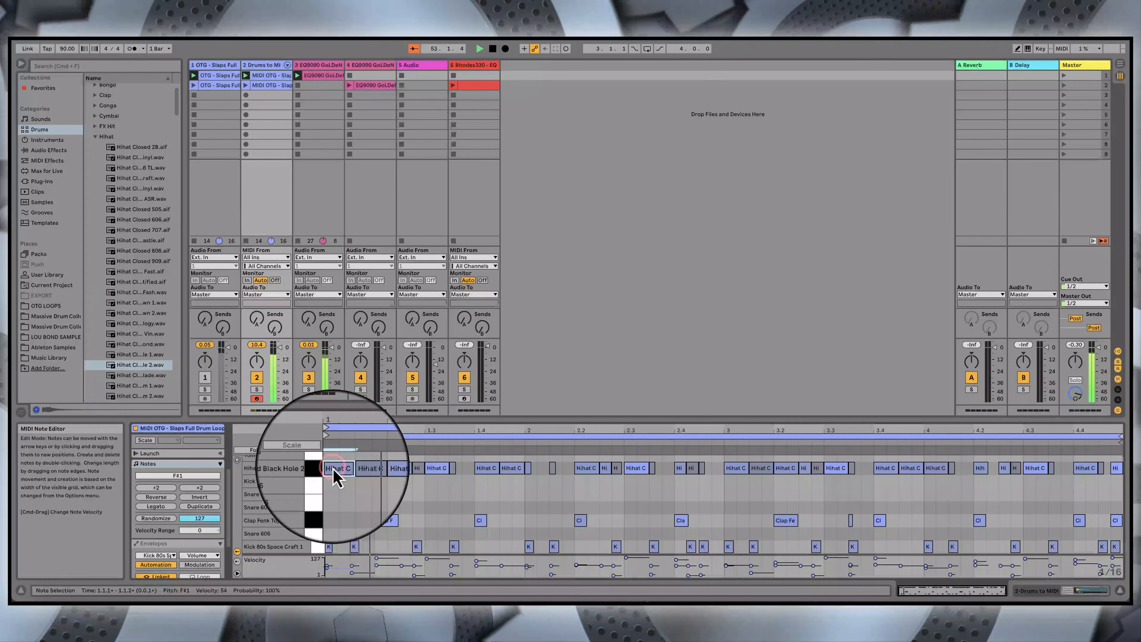
pyautogui.click(377, 478)
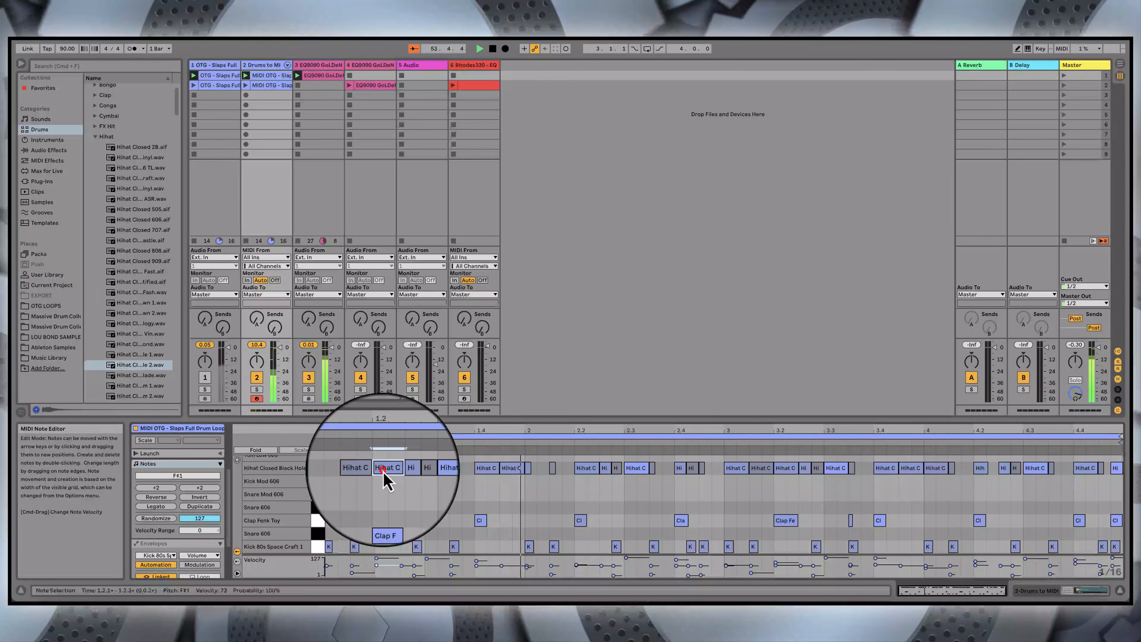
pyautogui.click(429, 469)
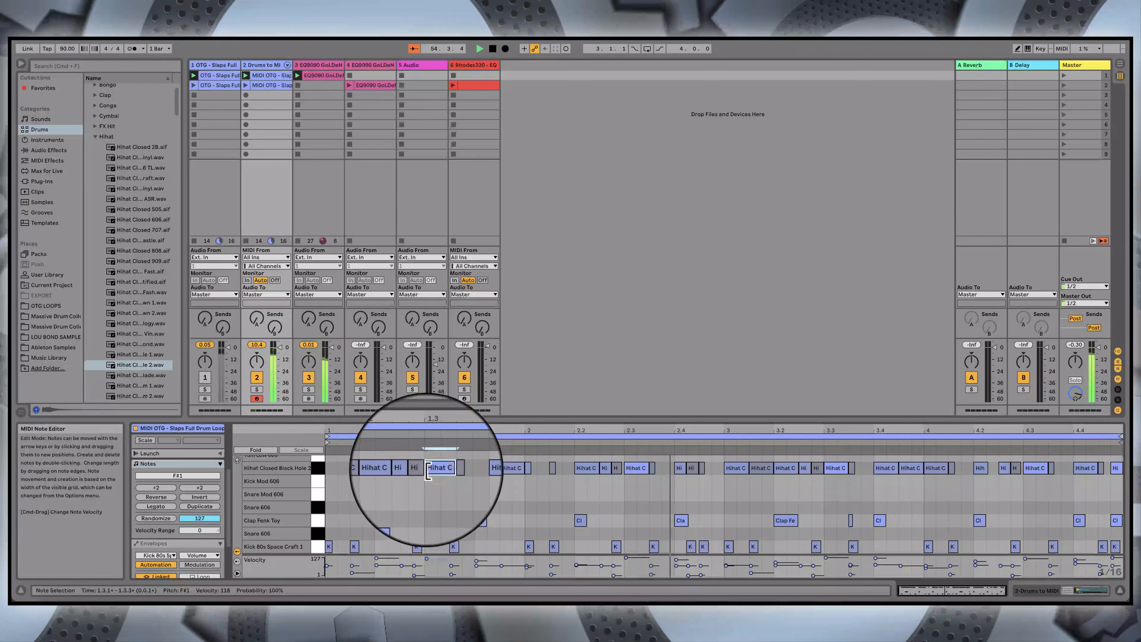
pyautogui.click(486, 468)
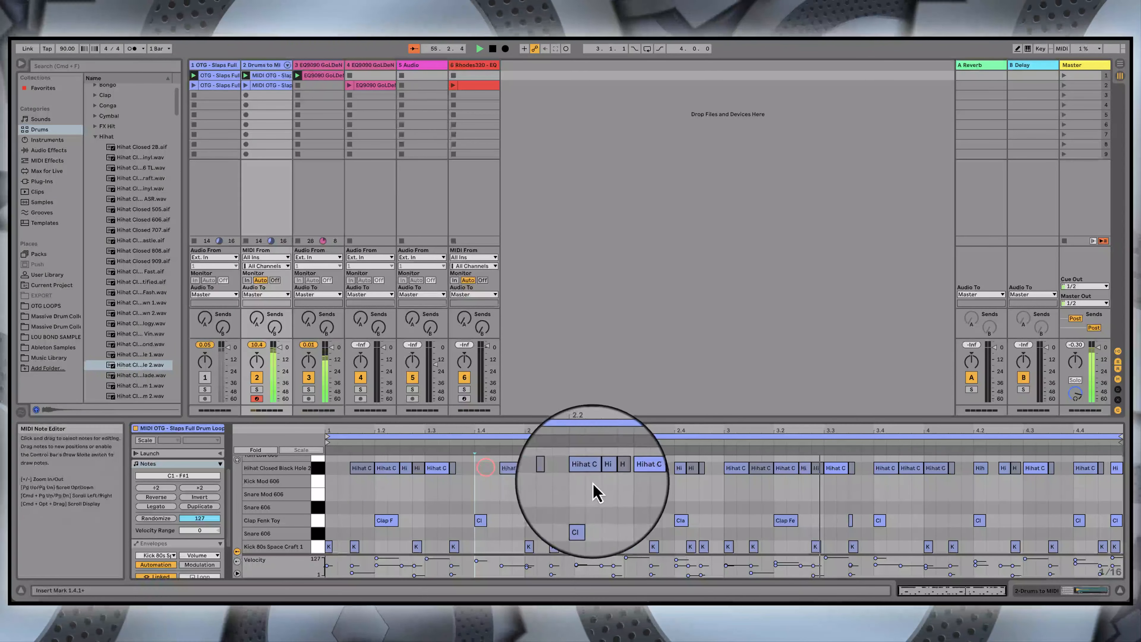
pyautogui.click(586, 468)
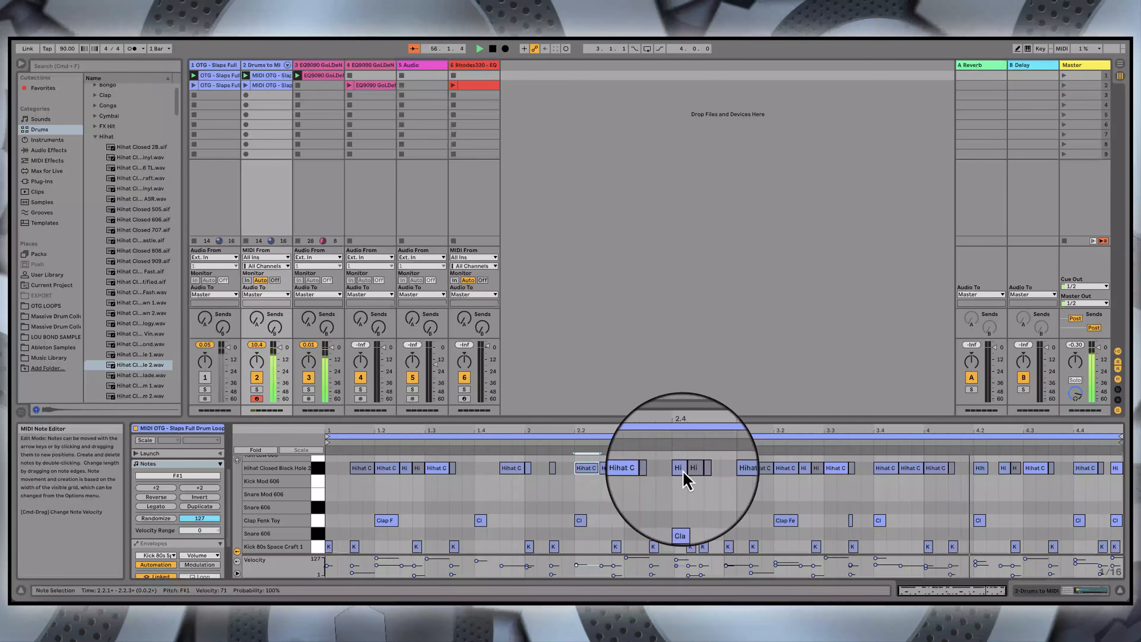
pyautogui.click(783, 469)
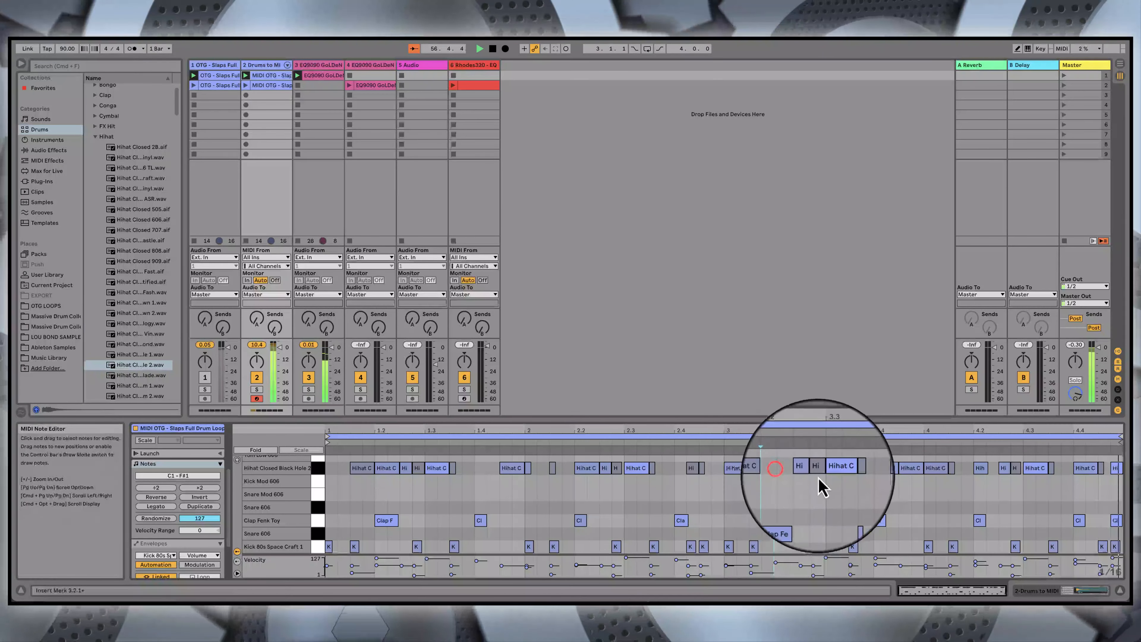
pyautogui.click(743, 474)
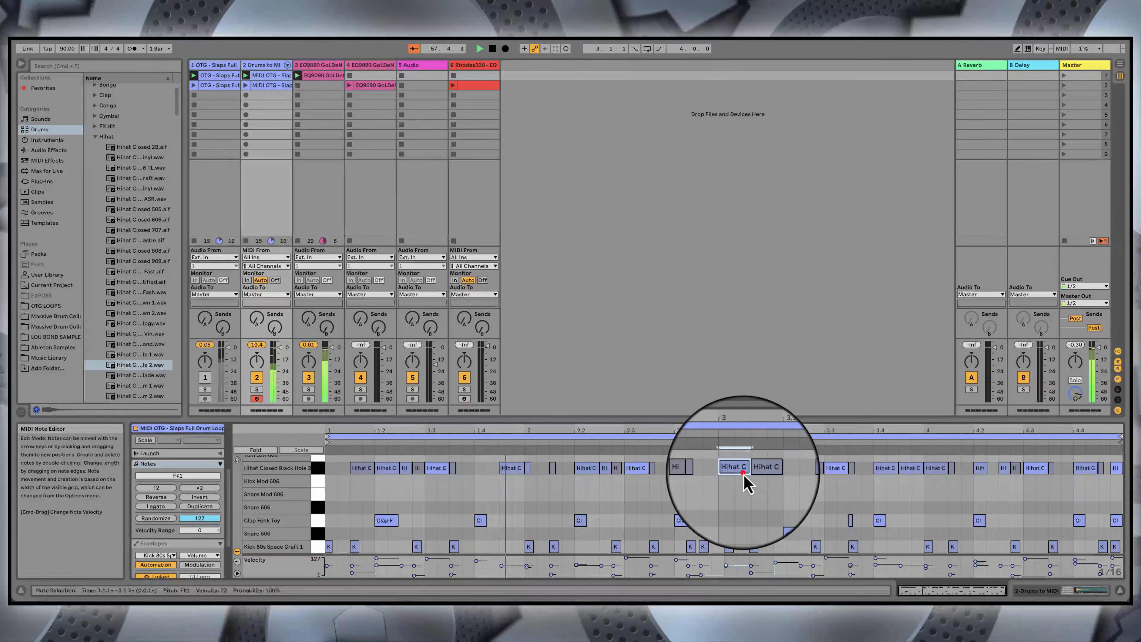
pyautogui.click(886, 471)
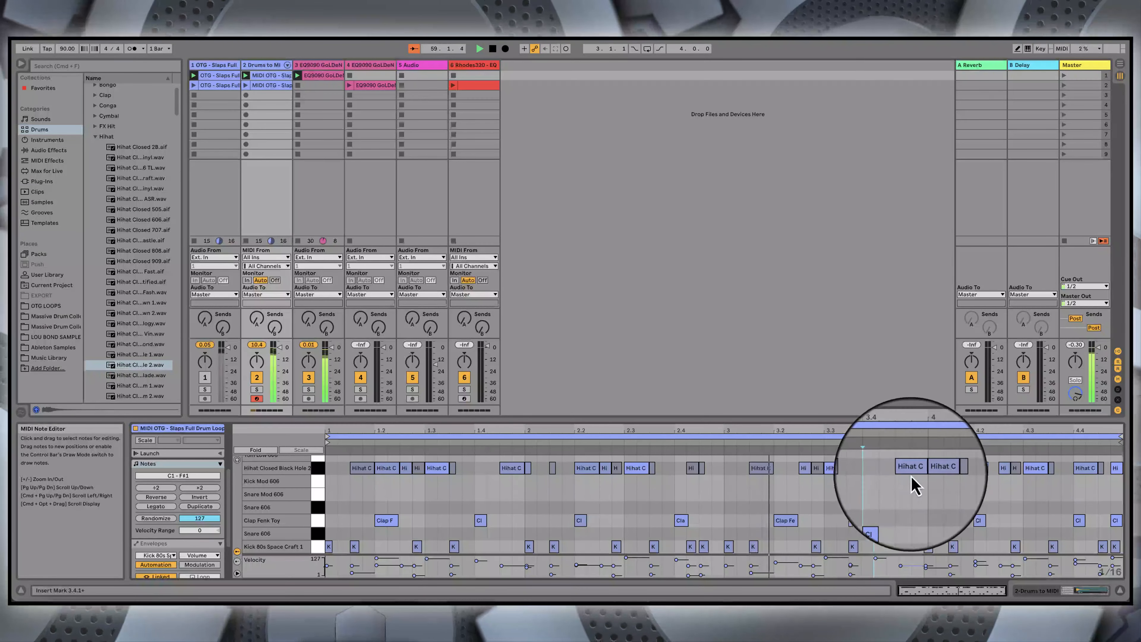
pyautogui.click(933, 471)
pyautogui.click(938, 474)
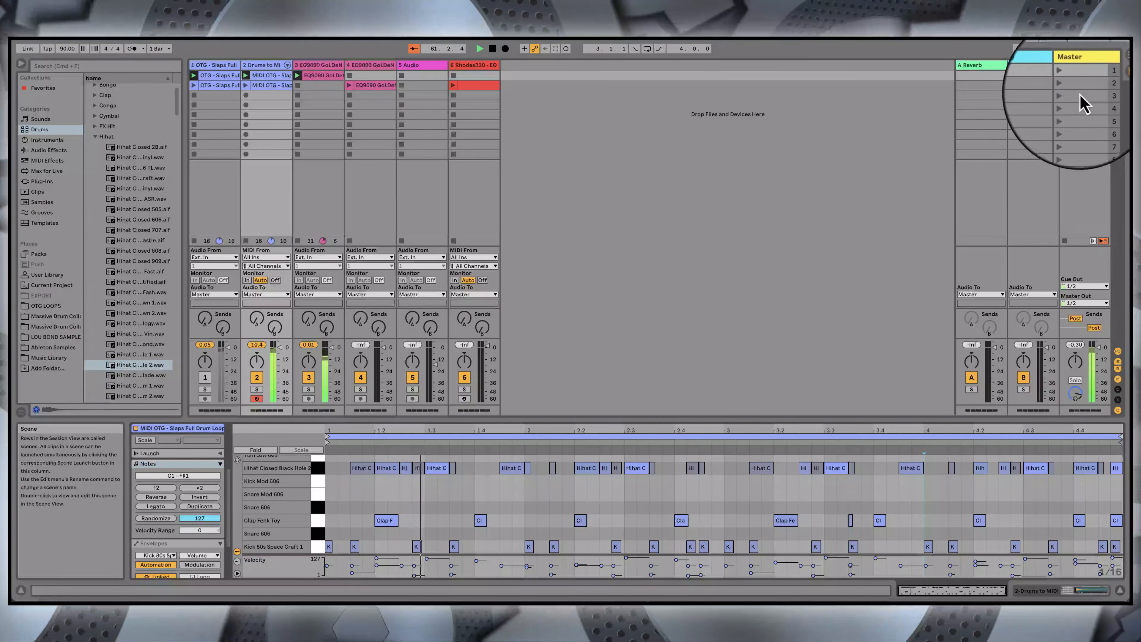
# Step: Compare the original drum loop against the MIDI drums and lower the loop track's volume slightly
pyautogui.moveTo(228, 347); pyautogui.dragTo(228, 371)
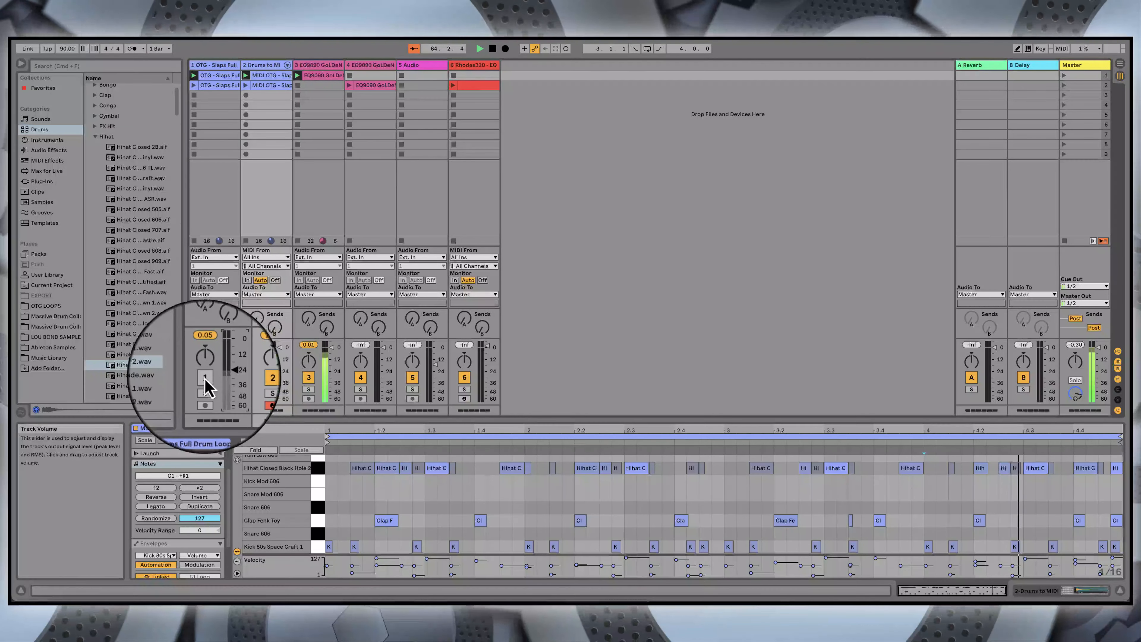
pyautogui.moveTo(225, 373); pyautogui.dragTo(229, 350)
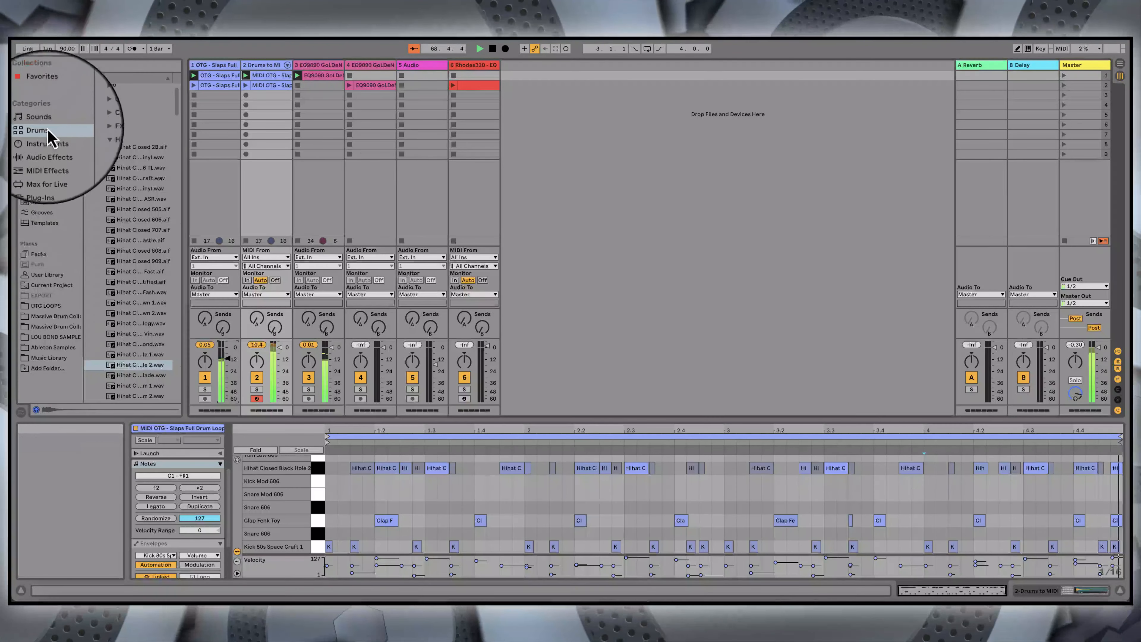
# Step: Collapse the drum sample folders and open the Reverb & Resonance folder of the audio effects
pyautogui.click(96, 137)
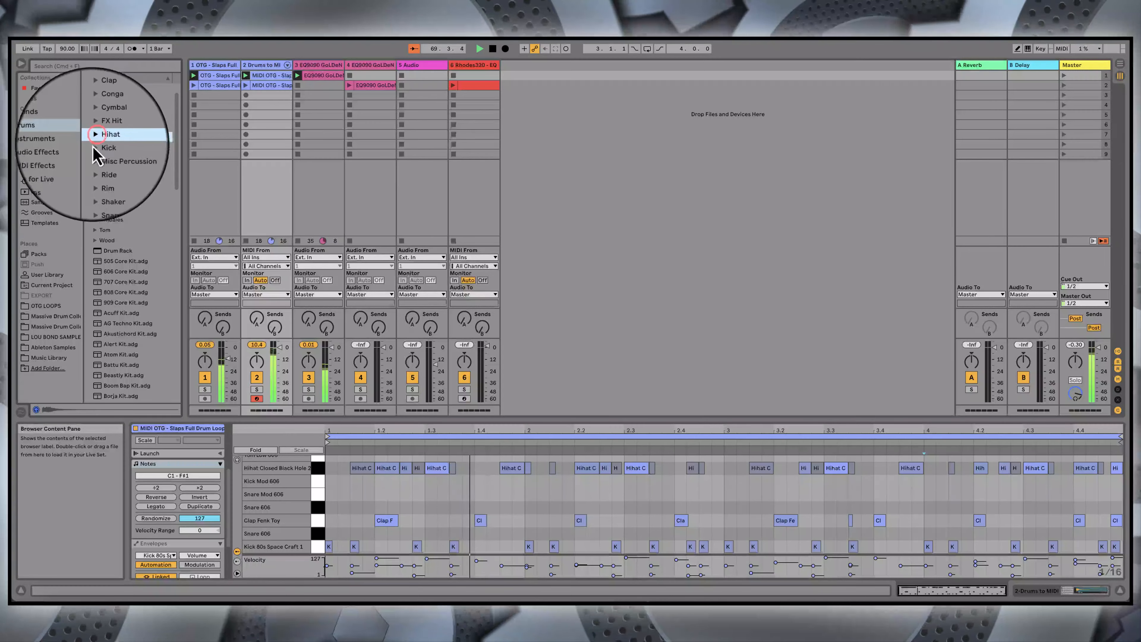
pyautogui.scroll(3, 94, 182)
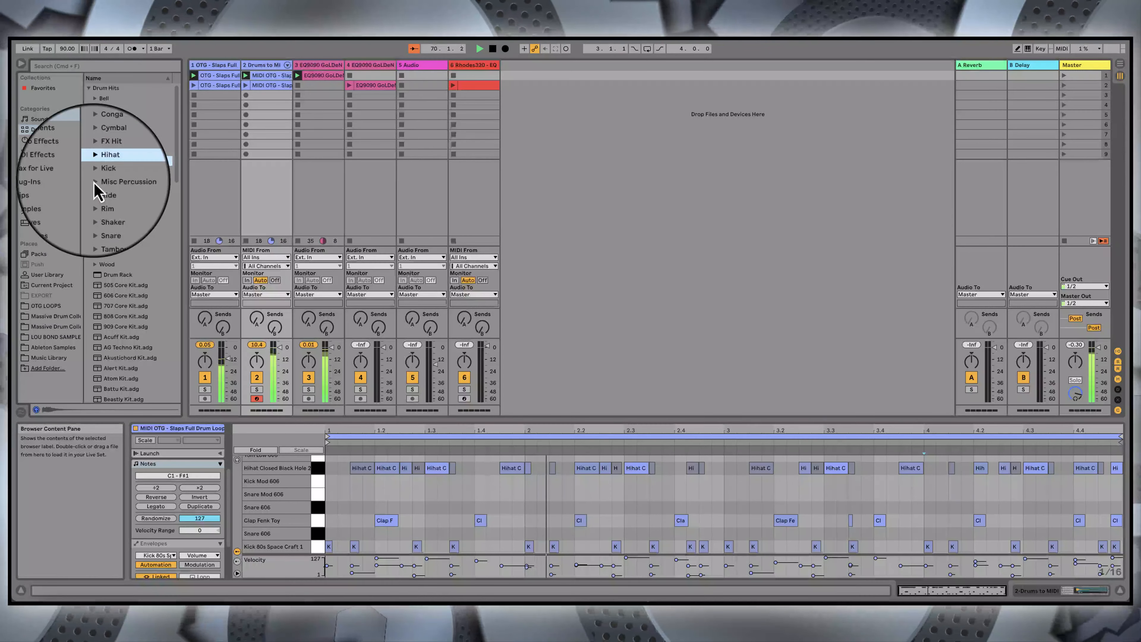
pyautogui.click(90, 88)
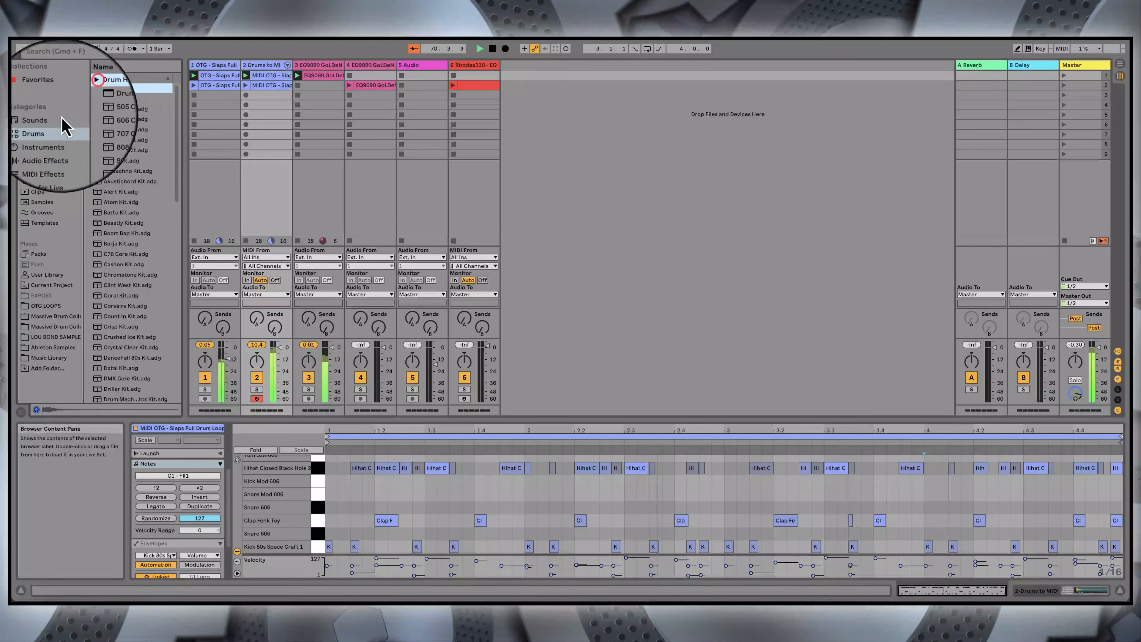
pyautogui.click(45, 151)
pyautogui.click(88, 106)
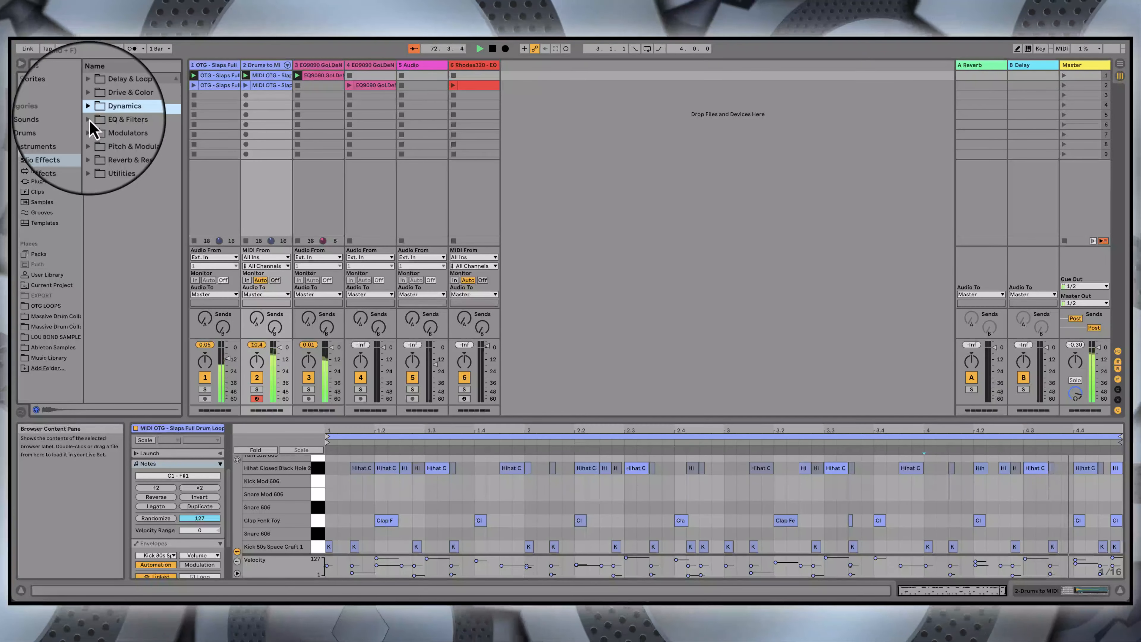
pyautogui.click(88, 150)
pyautogui.moveTo(119, 192); pyautogui.dragTo(217, 193)
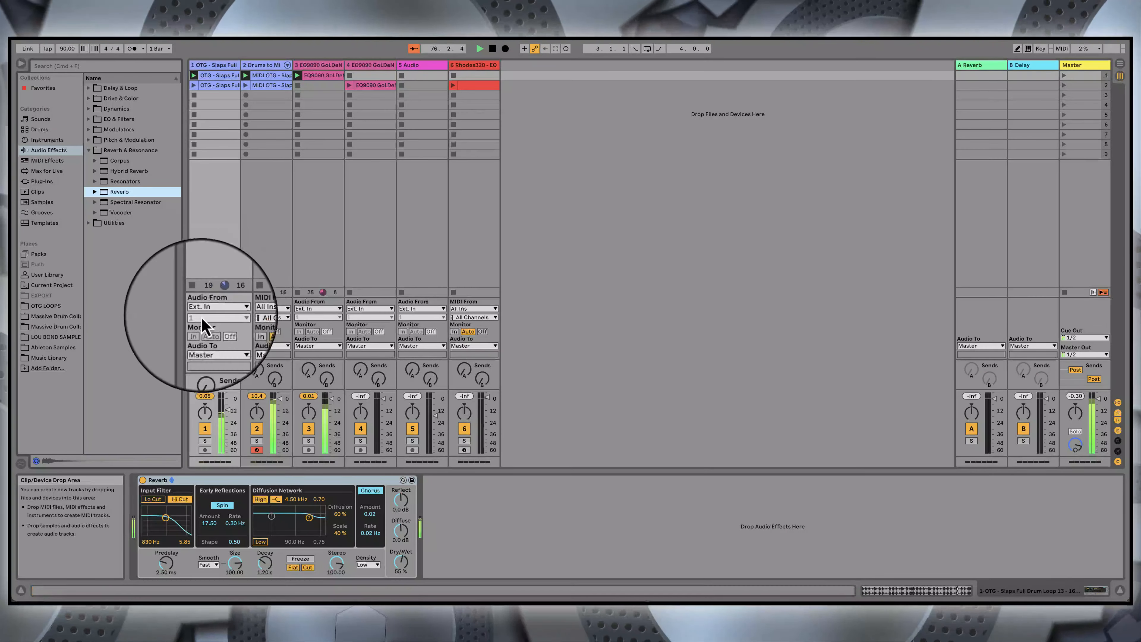
pyautogui.rightClick(227, 478)
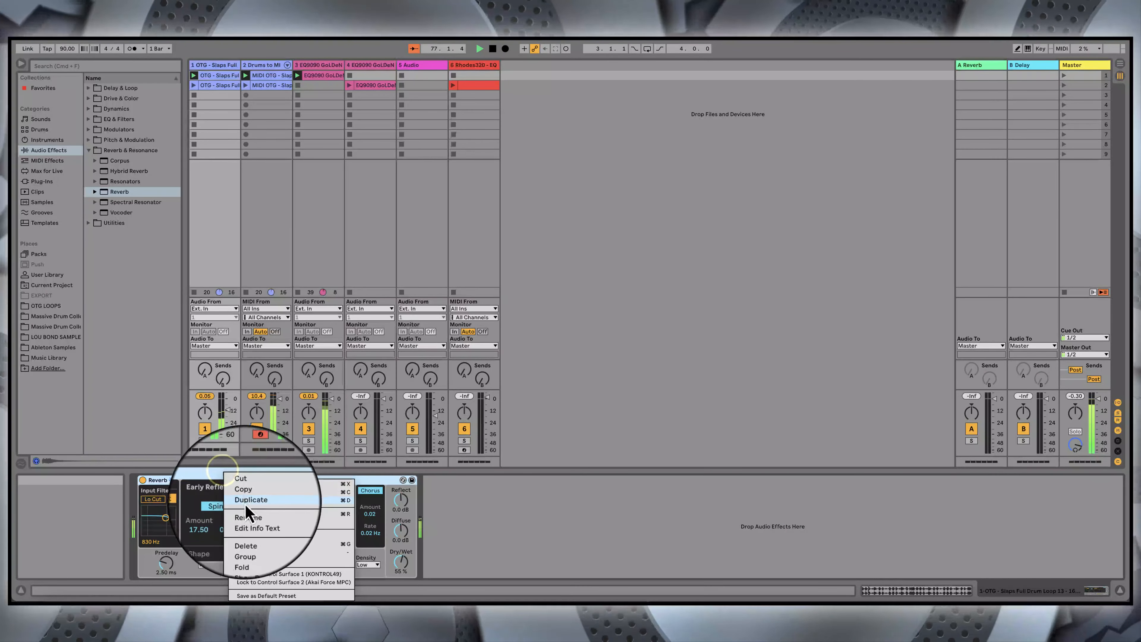
pyautogui.click(246, 536)
# Step: Add a Reverb to the Clap Fenk Toy pad of the Drums to MIDI rack and set its Dry/Wet to 21%
pyautogui.click(261, 66)
pyautogui.click(231, 563)
pyautogui.moveTo(108, 196); pyautogui.dragTo(678, 515)
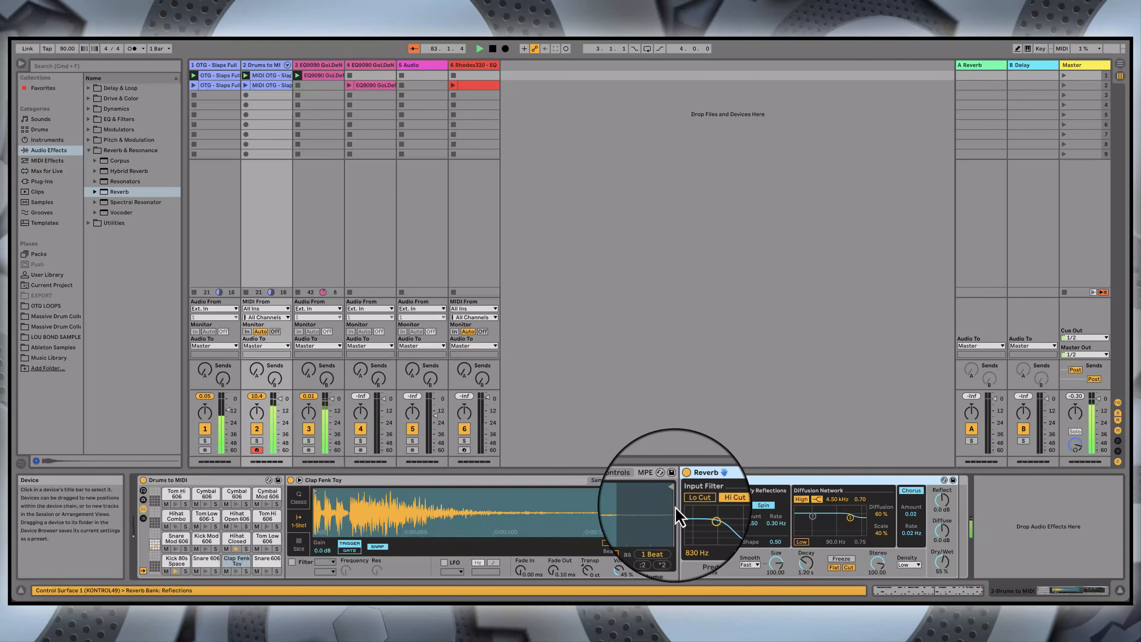
pyautogui.moveTo(942, 560); pyautogui.dragTo(942, 577)
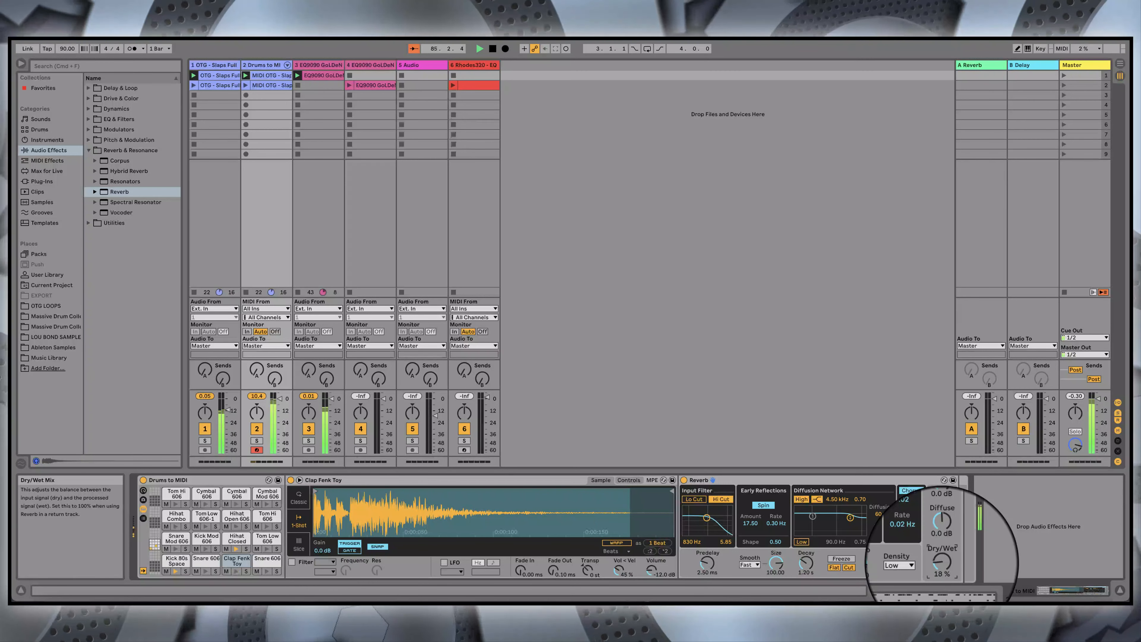
pyautogui.click(941, 565)
pyautogui.moveTo(942, 562); pyautogui.dragTo(942, 561)
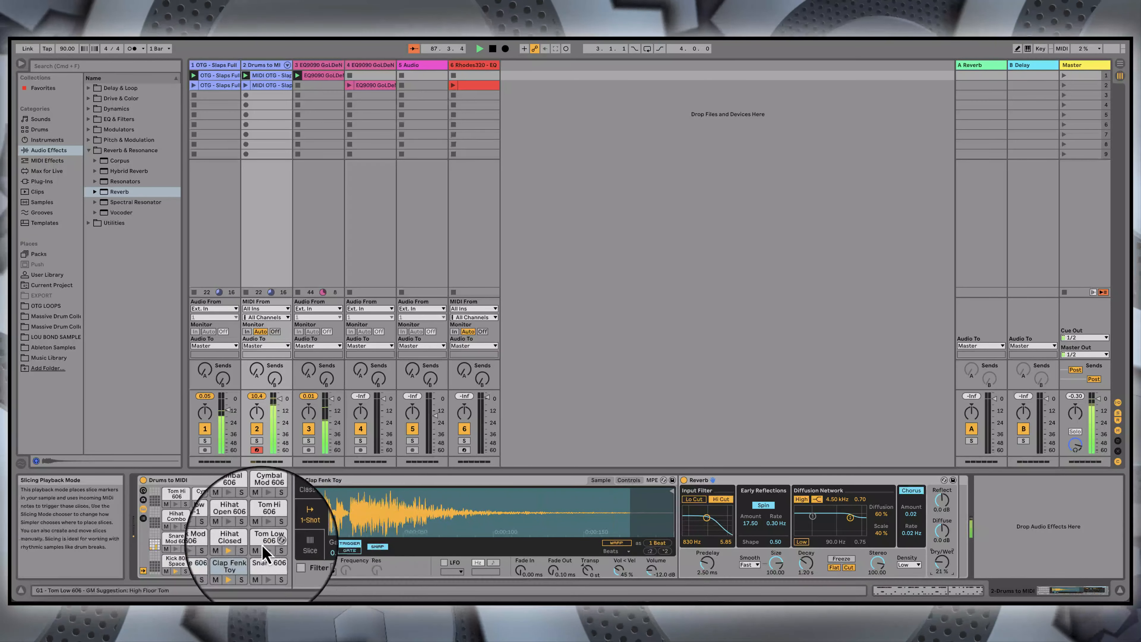
# Step: Add an Auto Pan from Pitch & Modulation to the Hihat Closed Black Hole 2 pad
pyautogui.click(232, 539)
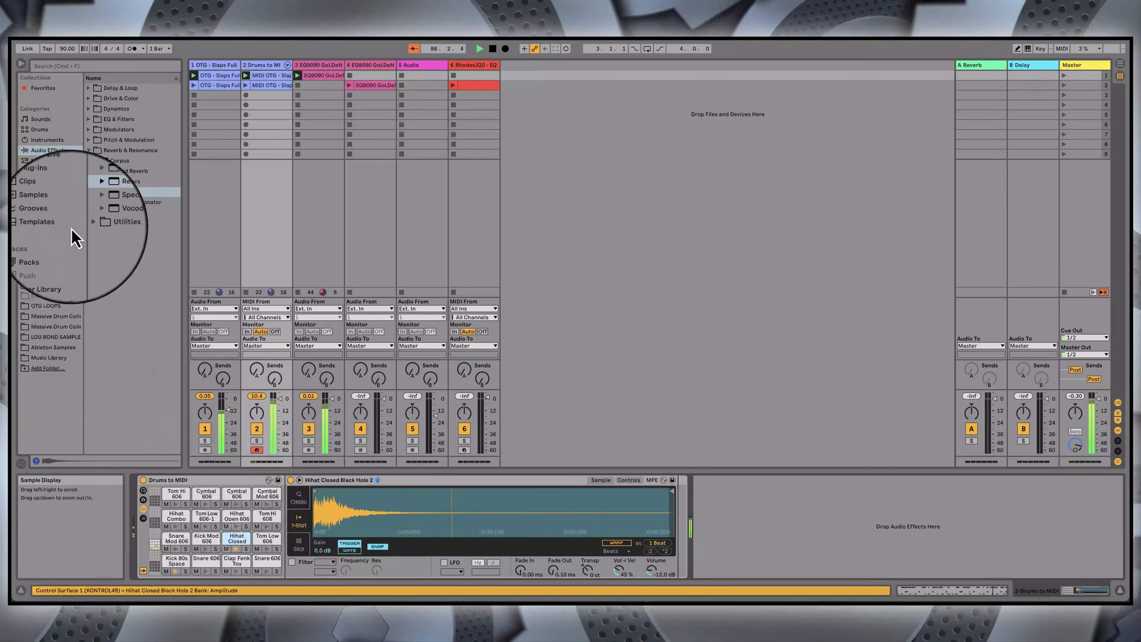
pyautogui.click(89, 151)
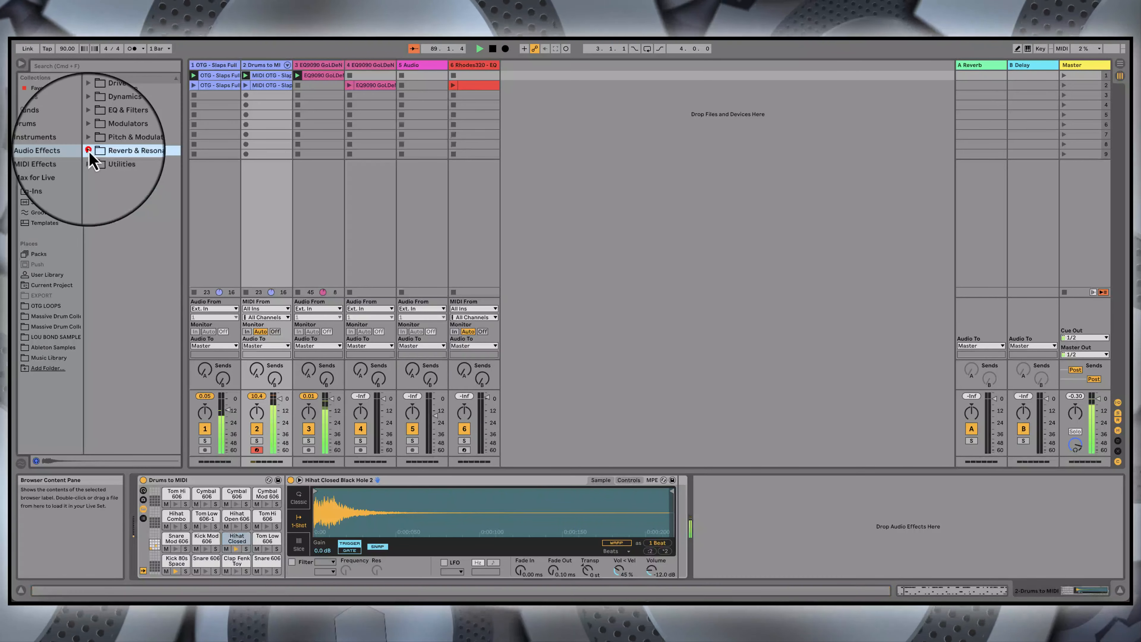
pyautogui.click(89, 140)
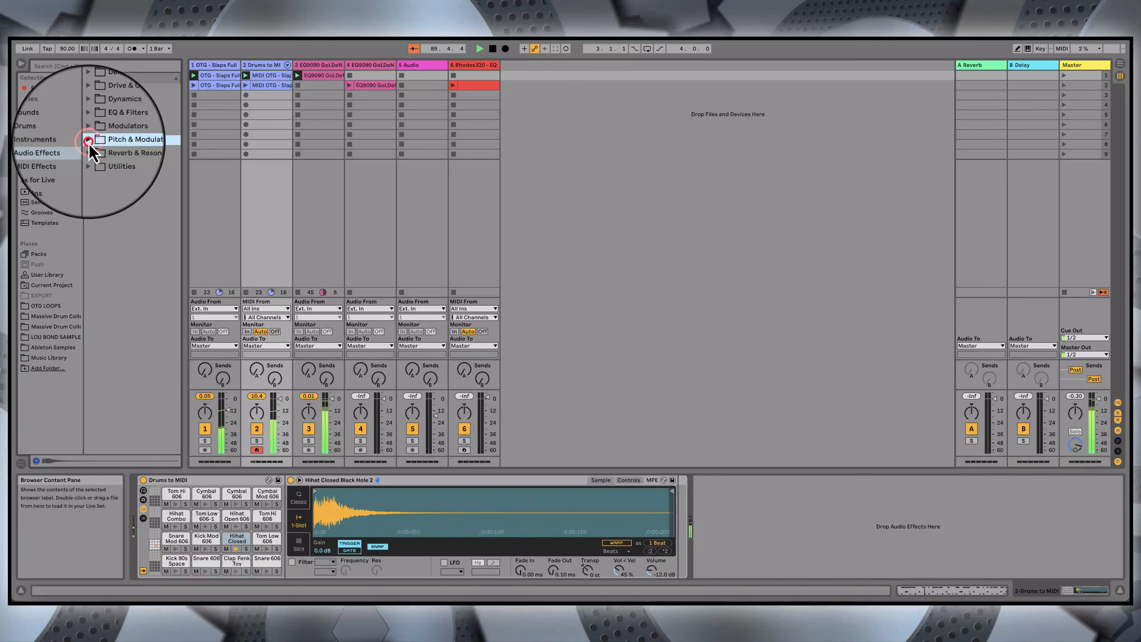
pyautogui.moveTo(120, 151); pyautogui.dragTo(694, 458)
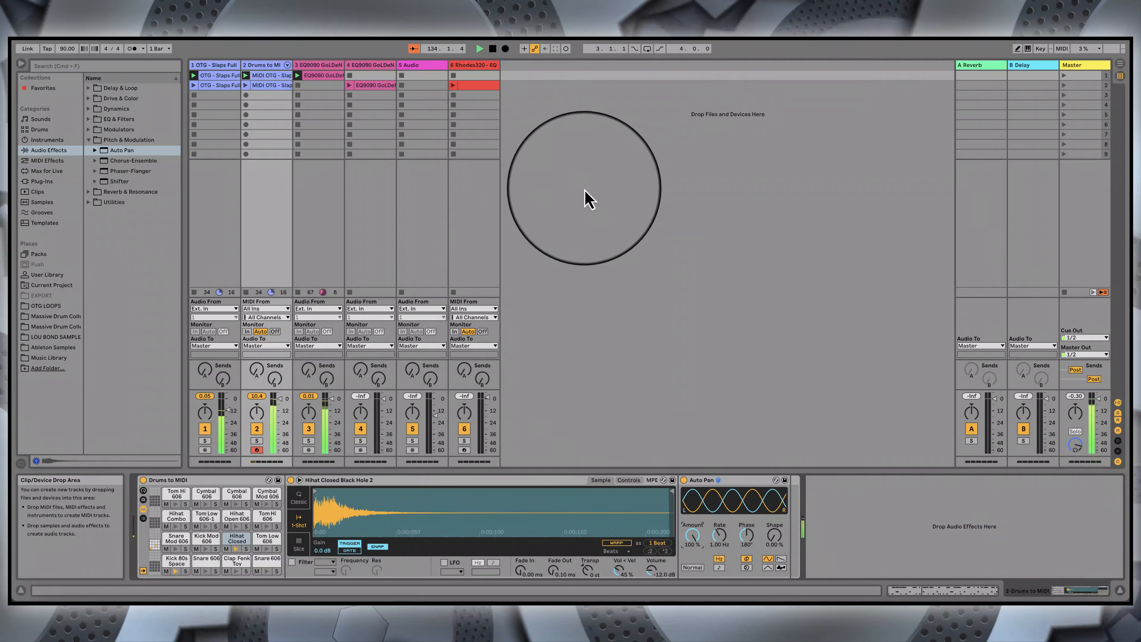
# Step: Launch scene 2, collapse the open effects folder and duplicate scene 2 into a third scene
pyautogui.click(1064, 86)
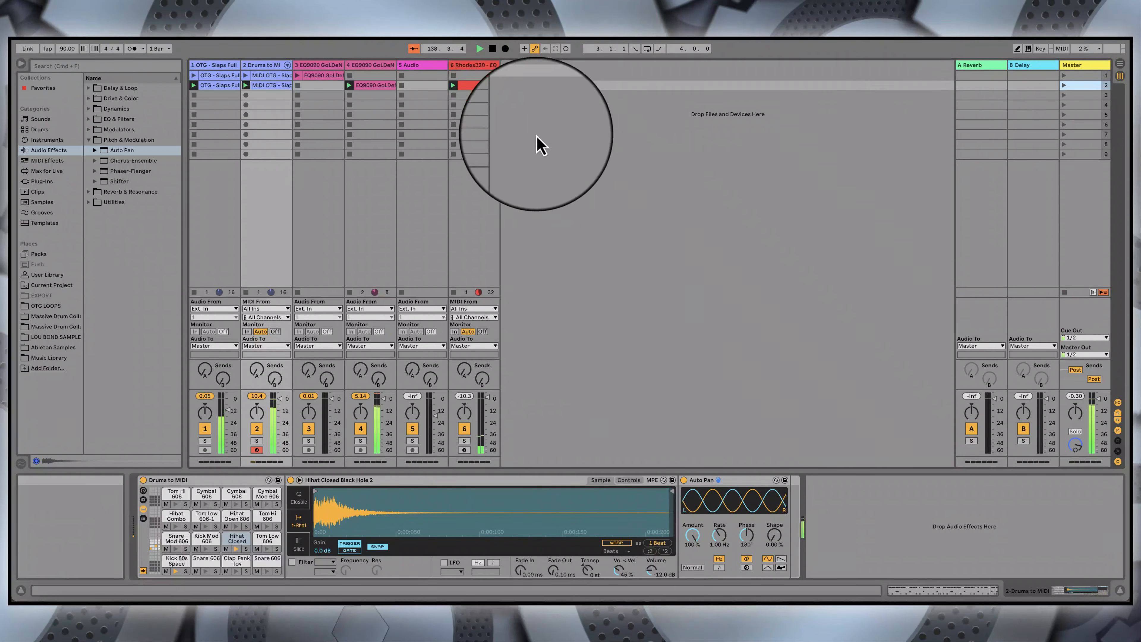
pyautogui.click(90, 141)
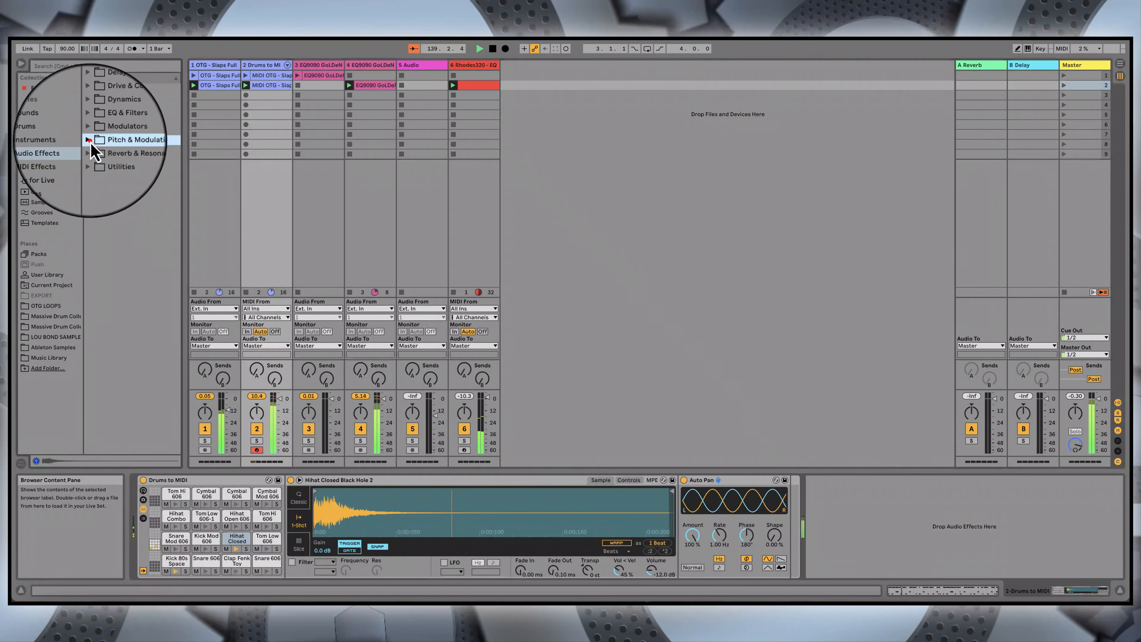
pyautogui.click(89, 109)
pyautogui.click(89, 109)
pyautogui.click(1083, 85)
pyautogui.press('super+d')
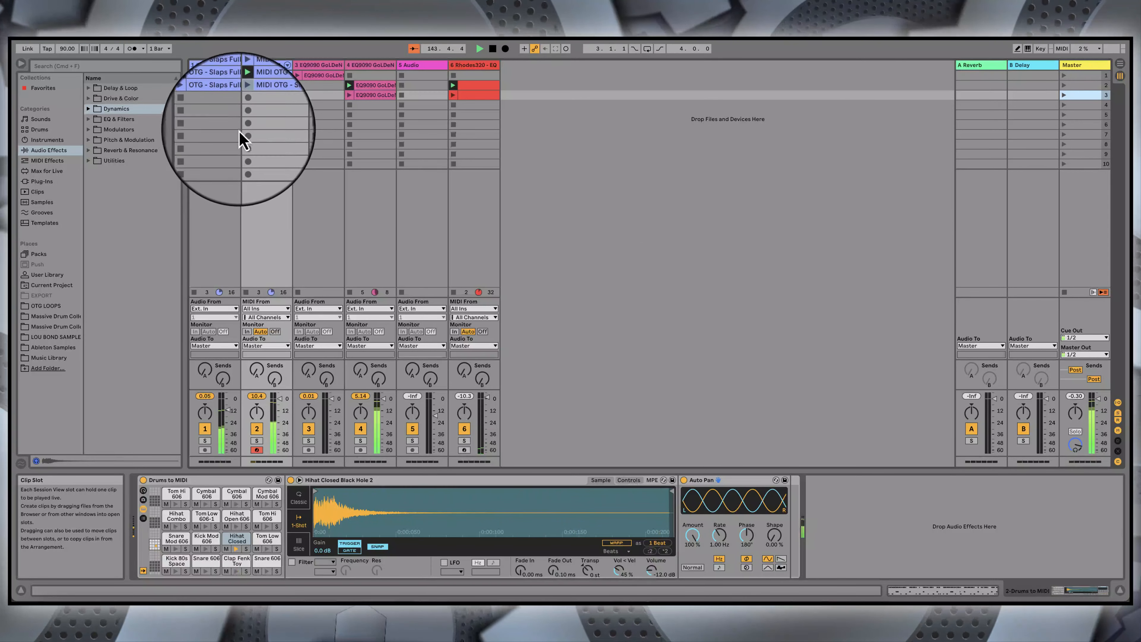
# Step: Cut the OTG - Slaps Full clip from scene 3, then launch that scene and stop playback after listening
pyautogui.rightClick(229, 103)
pyautogui.click(241, 103)
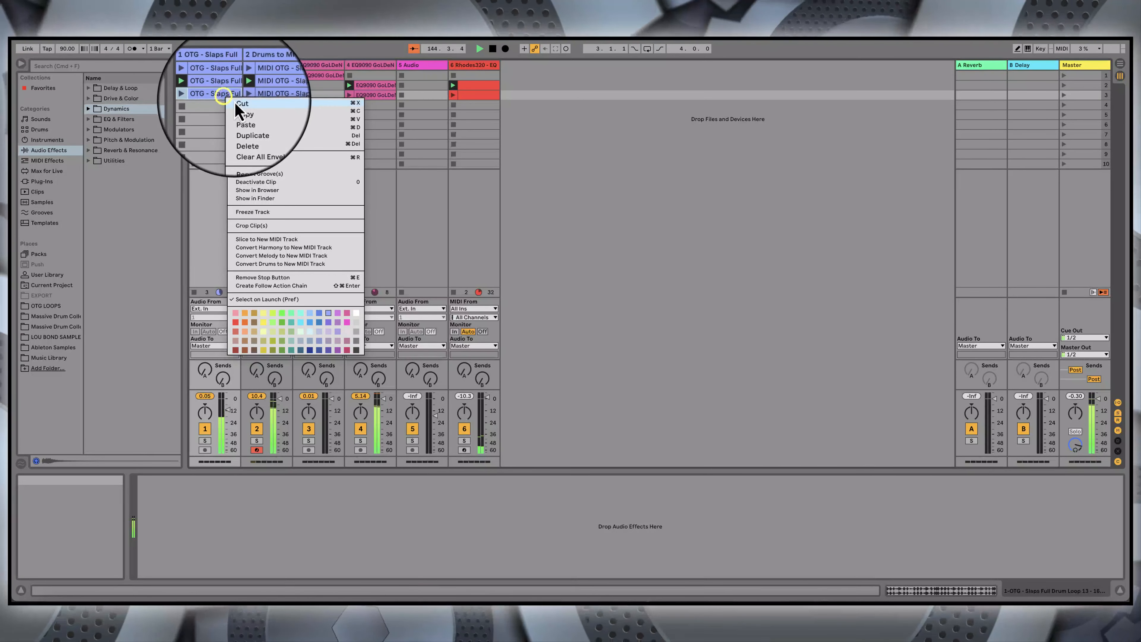
pyautogui.click(1064, 96)
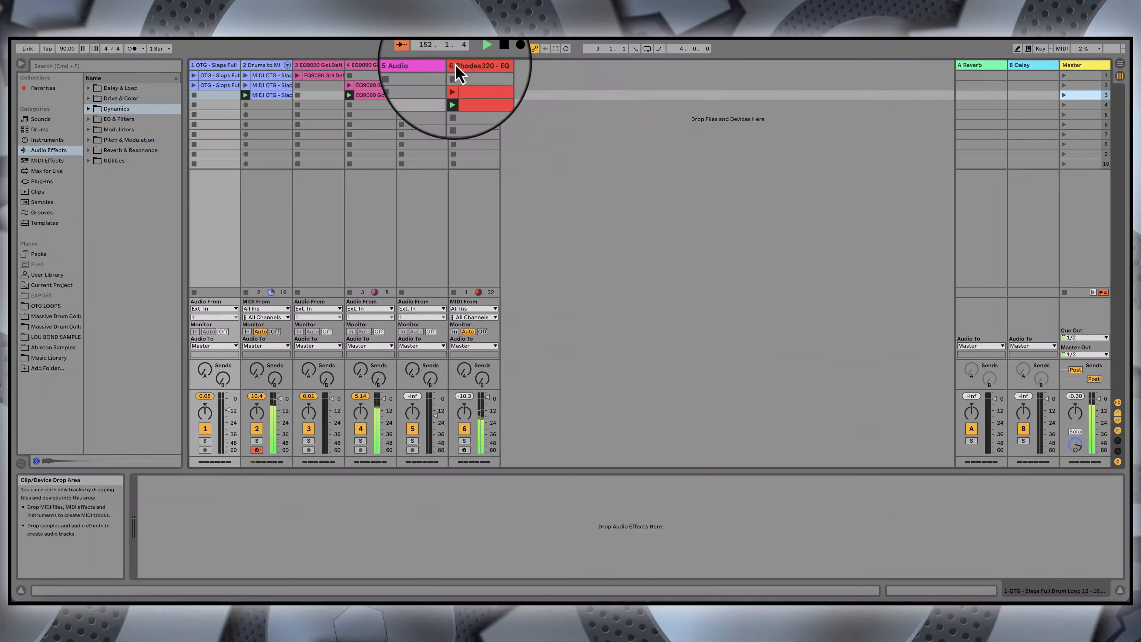
pyautogui.click(492, 53)
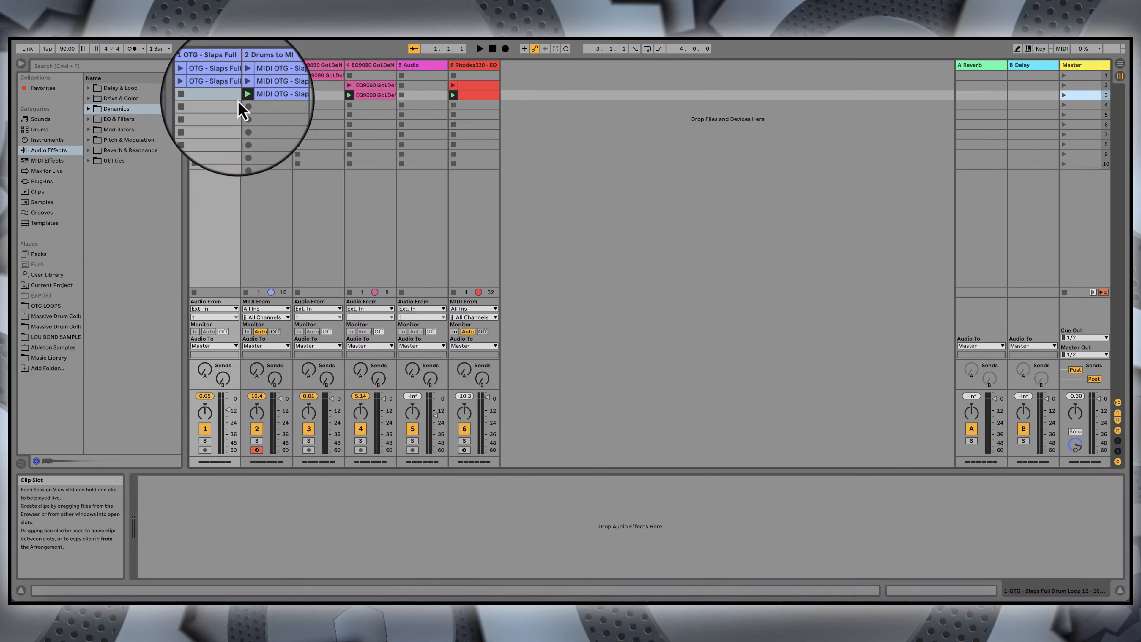
# Step: Group the OTG - Slaps Full track and move Drums to MIDI, the first EQ9090 track and the empty Audio track into the group
pyautogui.rightClick(221, 65)
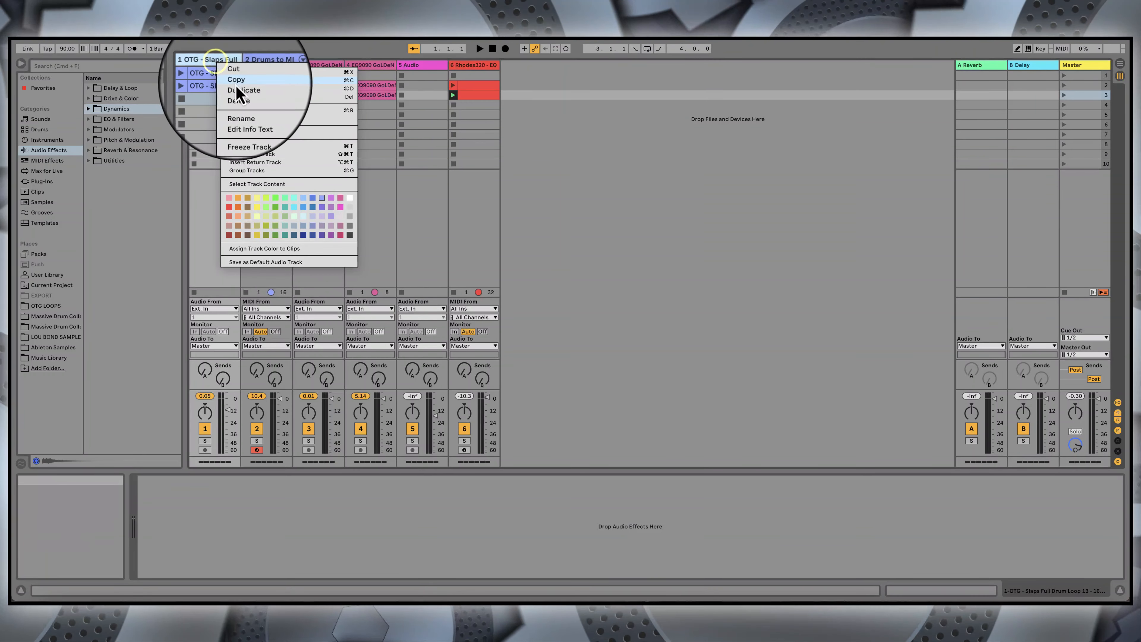
pyautogui.click(258, 171)
pyautogui.click(311, 67)
pyautogui.moveTo(265, 79); pyautogui.dragTo(355, 88)
pyautogui.moveTo(472, 69); pyautogui.dragTo(357, 74)
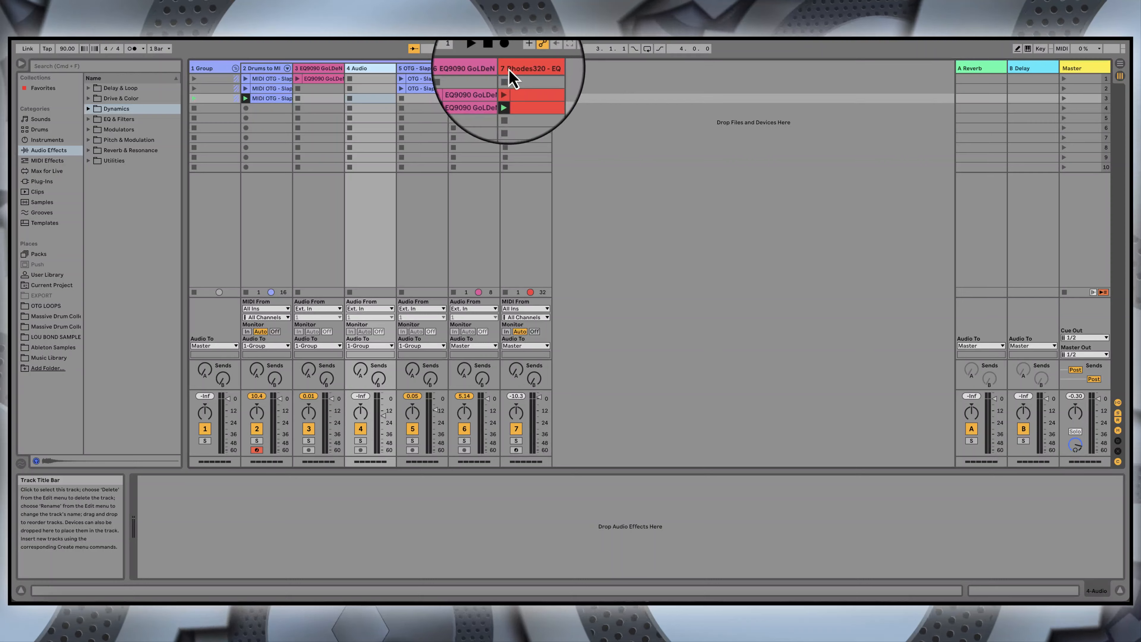
# Step: Move the Rhodes320 and second EQ9090 tracks into the group, ordering its tracks as OTG loop, Drums to MIDI, EQ9090 chords, Rhodes
pyautogui.moveTo(510, 71); pyautogui.dragTo(382, 76)
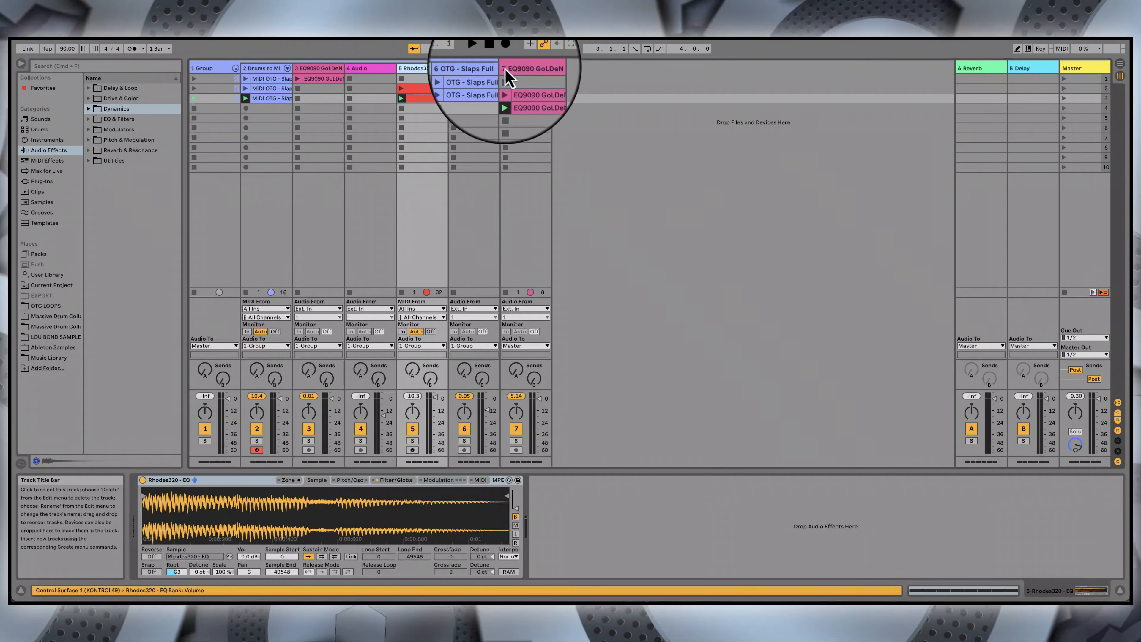
pyautogui.click(505, 81)
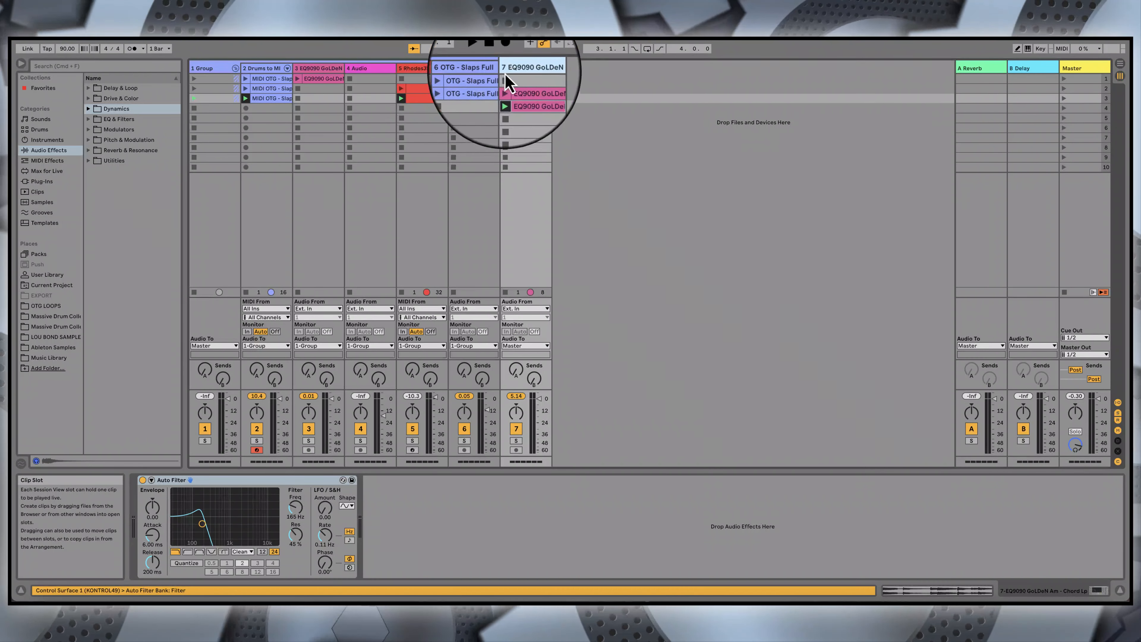
pyautogui.moveTo(512, 69); pyautogui.dragTo(248, 73)
pyautogui.click(515, 71)
pyautogui.moveTo(516, 72); pyautogui.dragTo(355, 77)
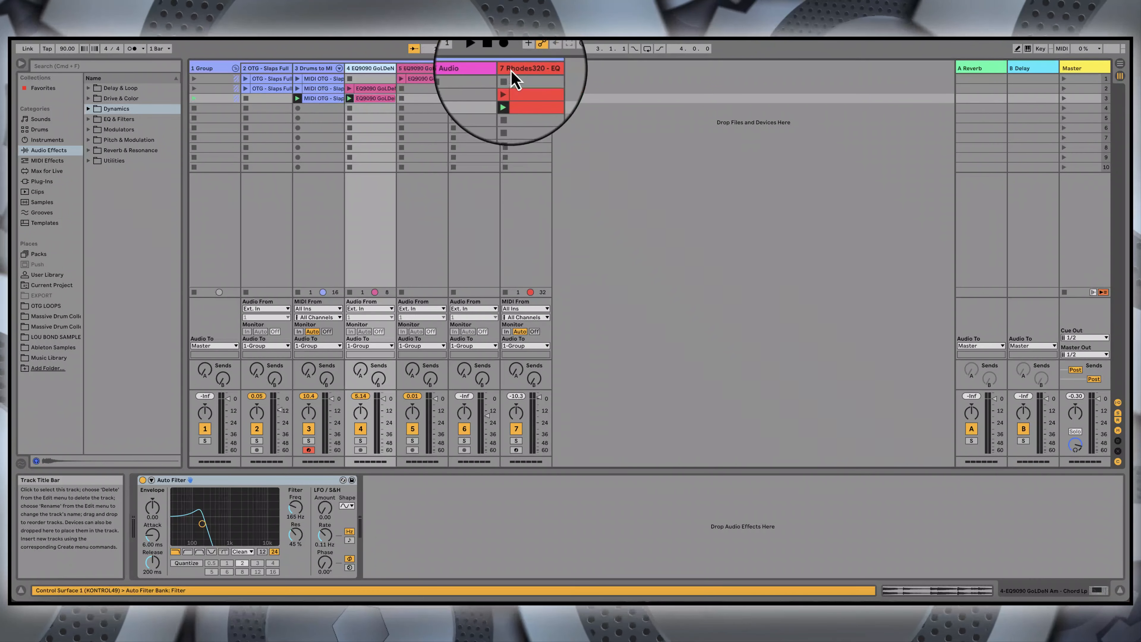
pyautogui.moveTo(517, 72); pyautogui.dragTo(409, 80)
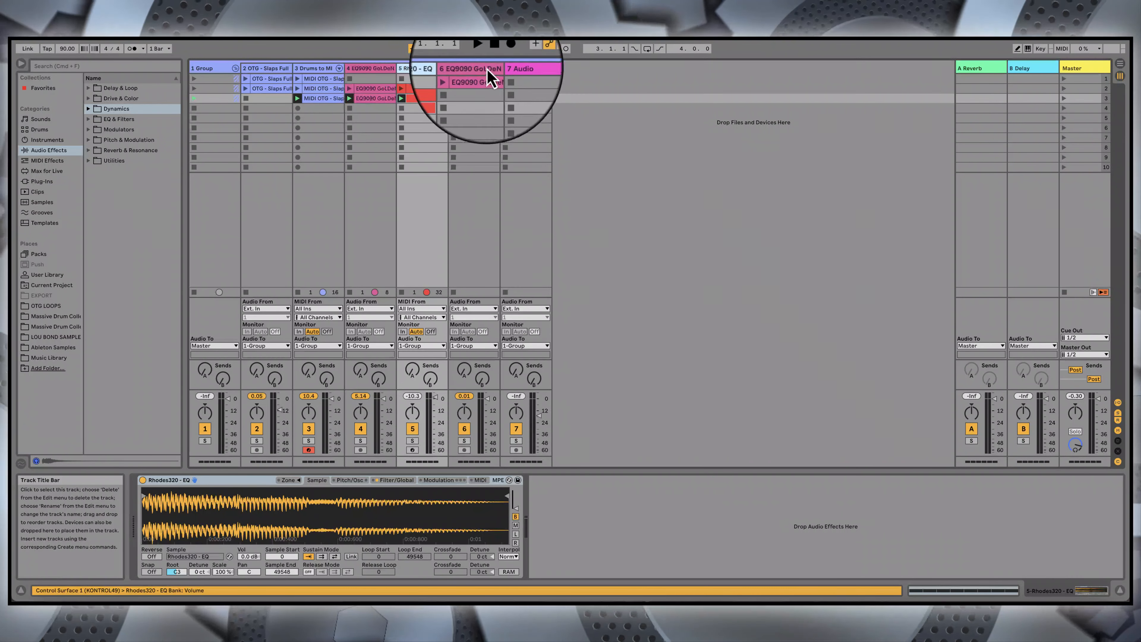
# Step: Fold the group track and rename it Beat 1
pyautogui.click(513, 68)
pyautogui.click(236, 68)
pyautogui.rightClick(219, 66)
pyautogui.click(233, 103)
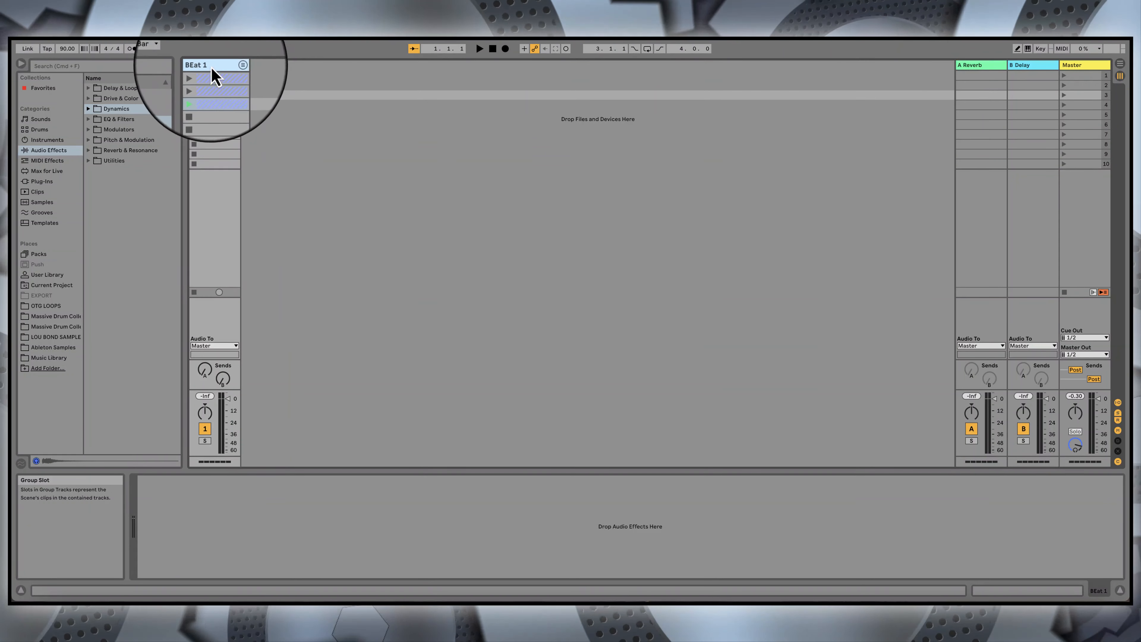
pyautogui.click(195, 66)
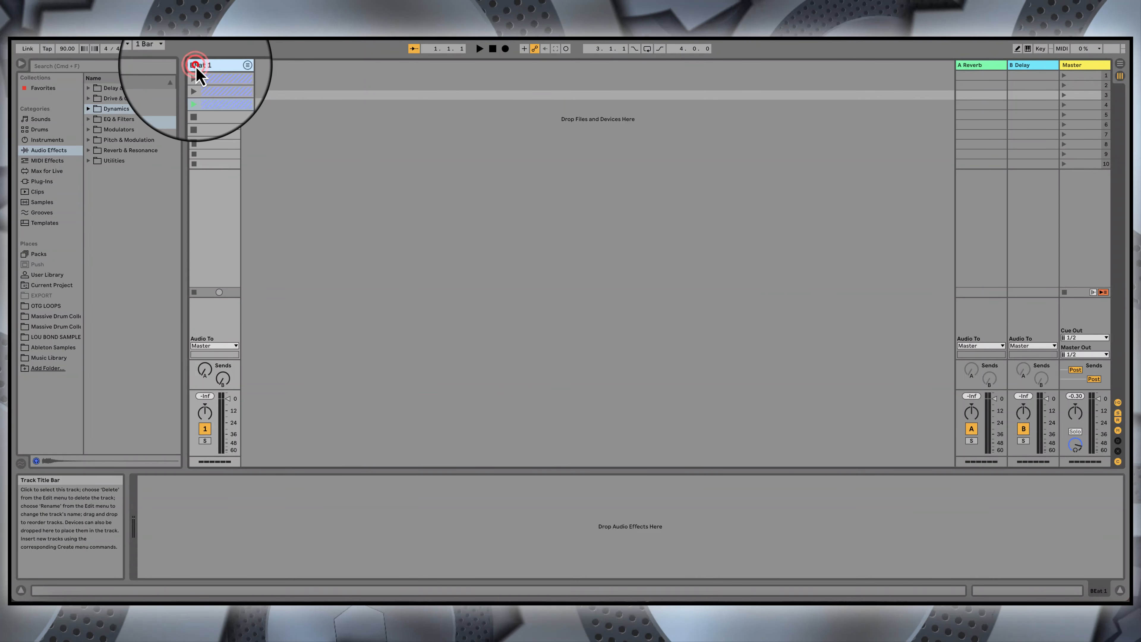
pyautogui.rightClick(197, 67)
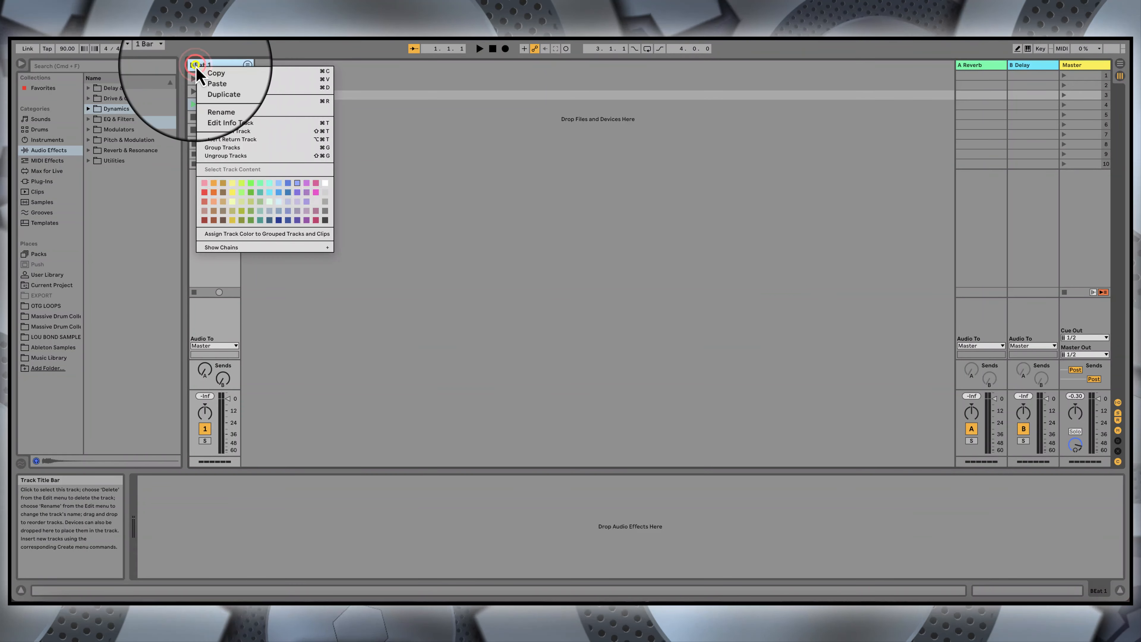
pyautogui.click(224, 103)
pyautogui.write('Beat 1')
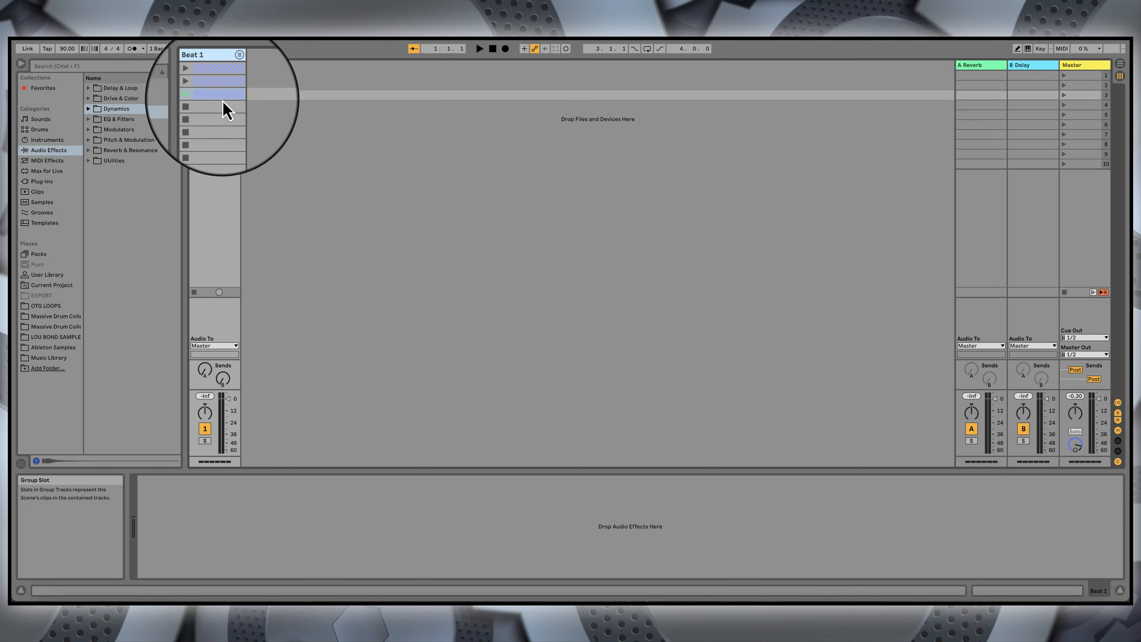
pyautogui.press('Return')
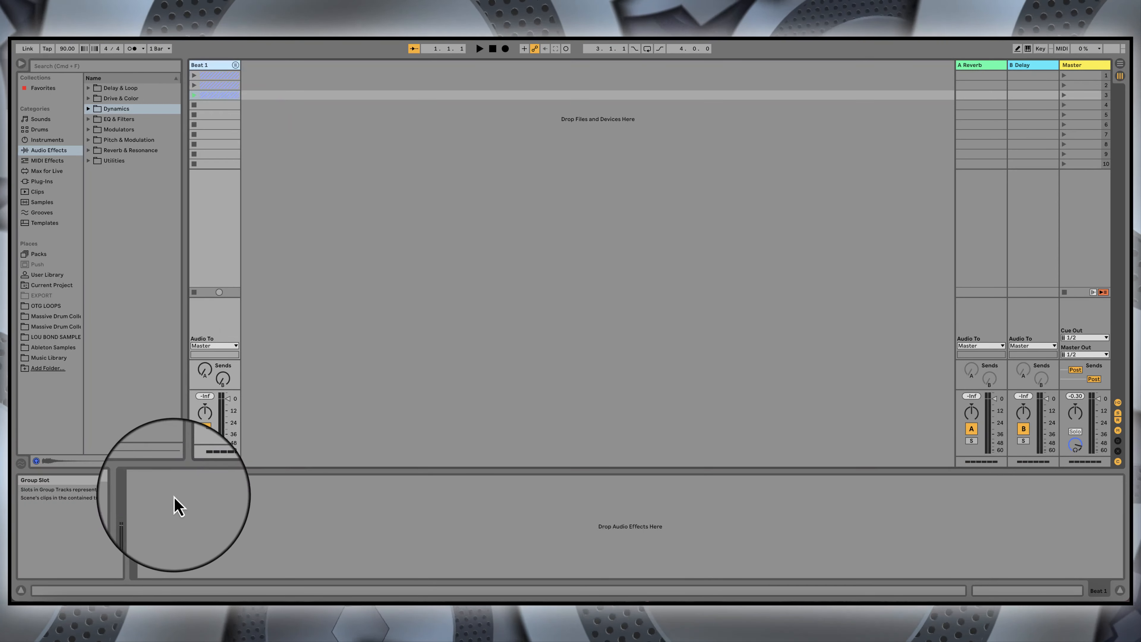
# Step: Mute the Beat 1 group, start playback and preview LOUBOND 3.mp3 from the LOU BOND SAMPLE folder
pyautogui.click(205, 429)
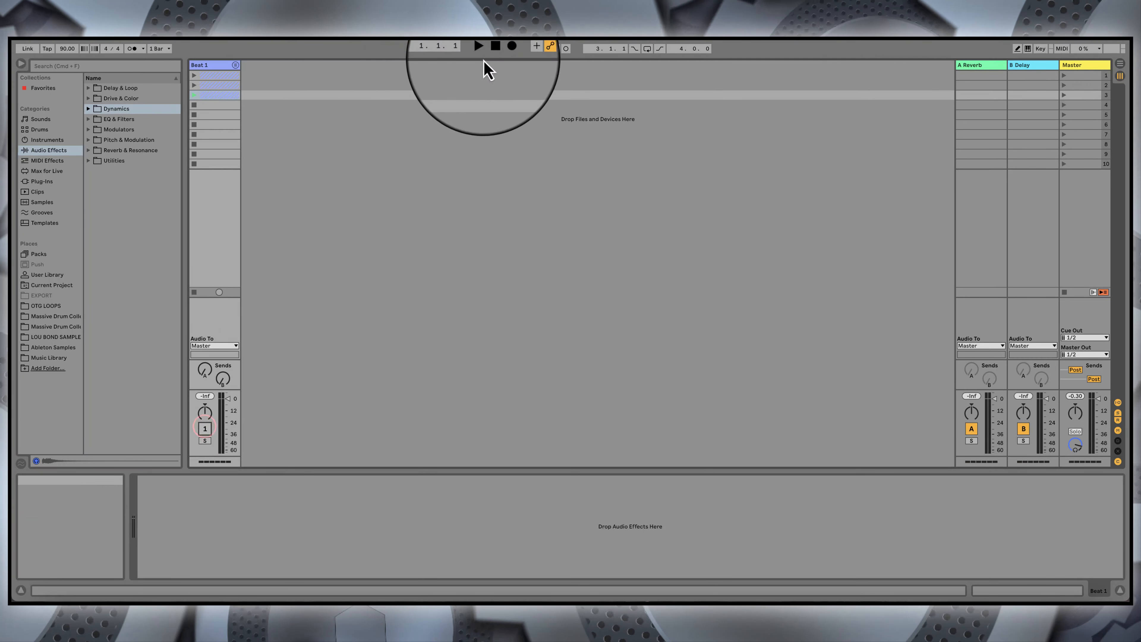
pyautogui.click(480, 48)
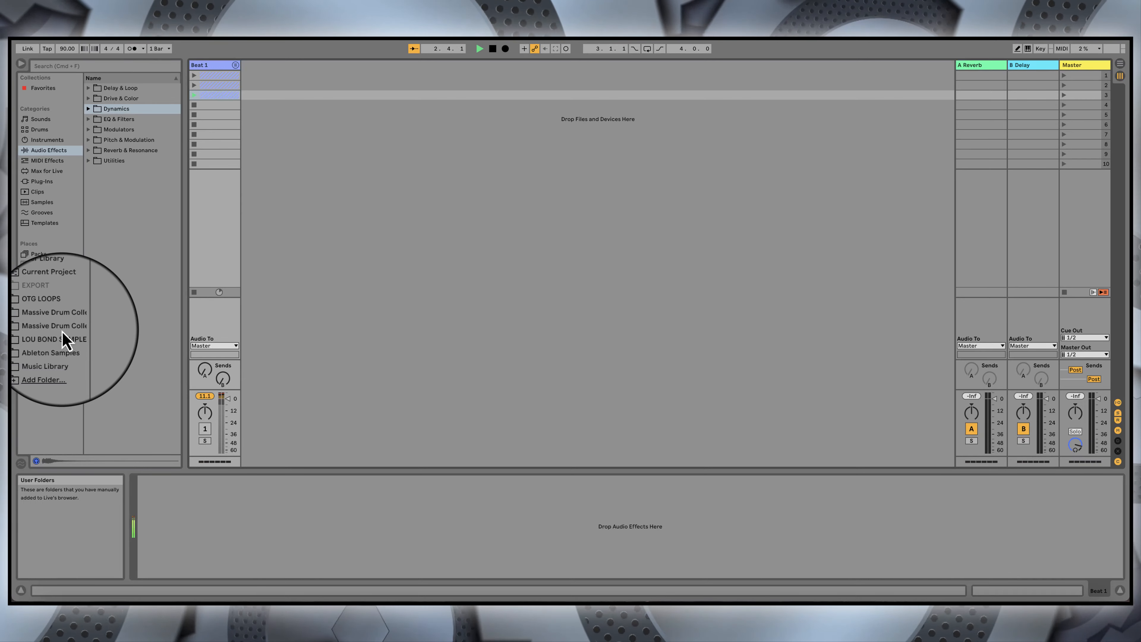
pyautogui.click(56, 337)
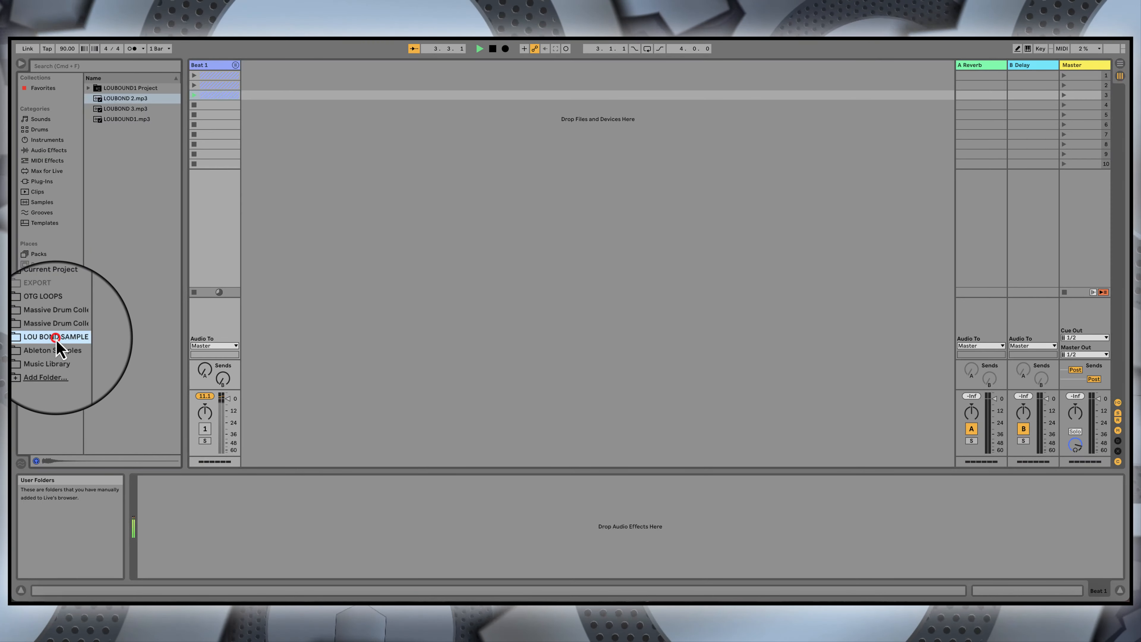
pyautogui.click(125, 109)
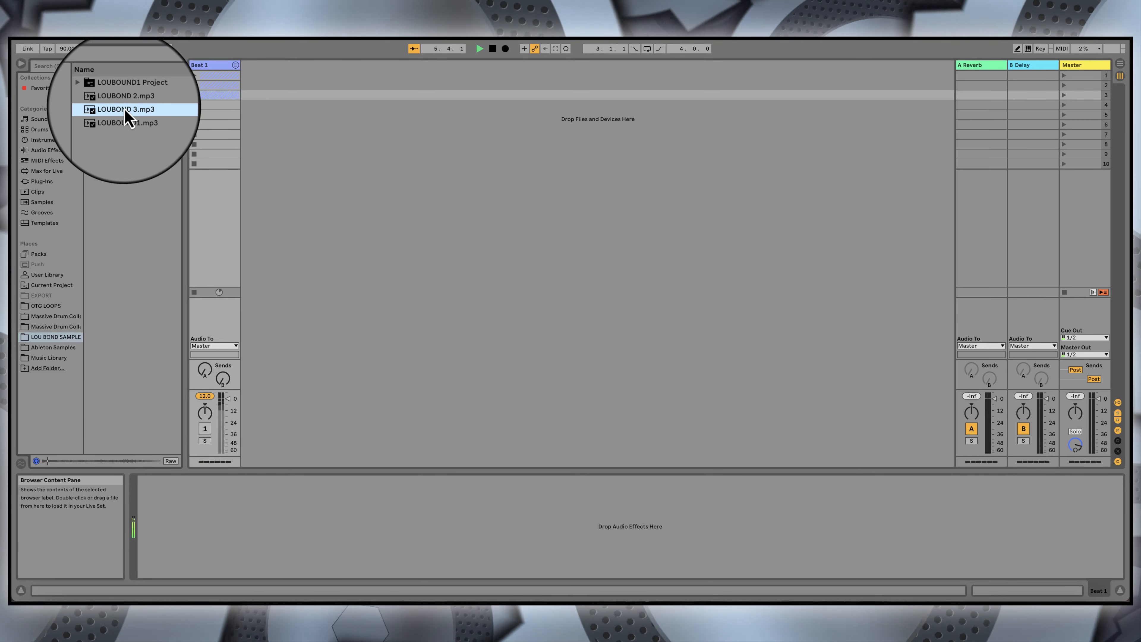
pyautogui.moveTo(126, 110); pyautogui.dragTo(272, 81)
pyautogui.click(271, 78)
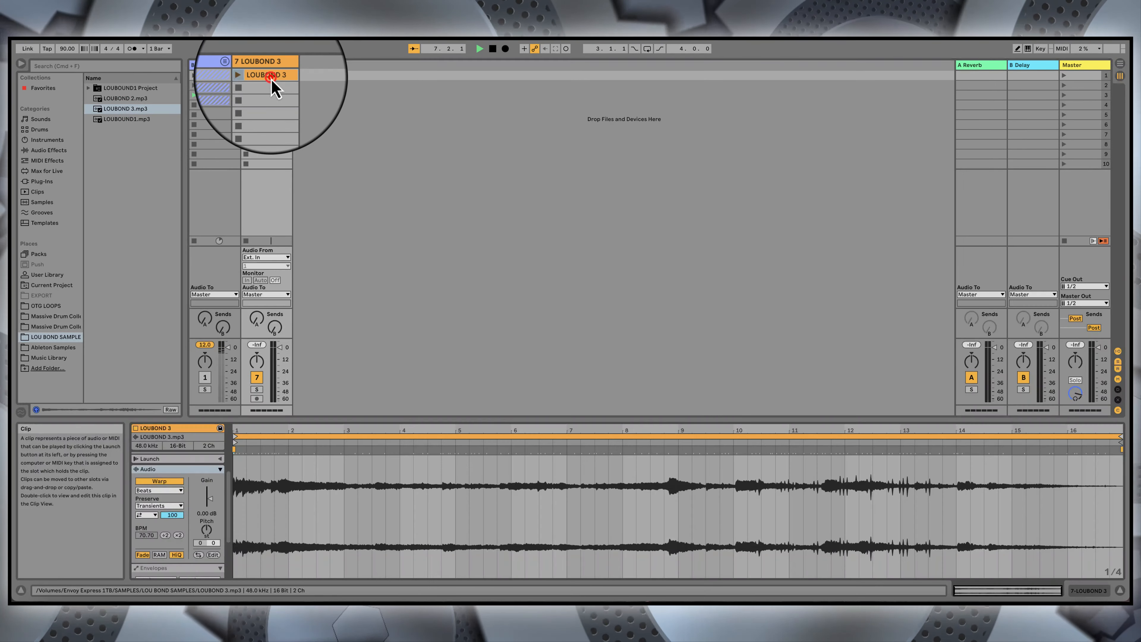
pyautogui.click(245, 74)
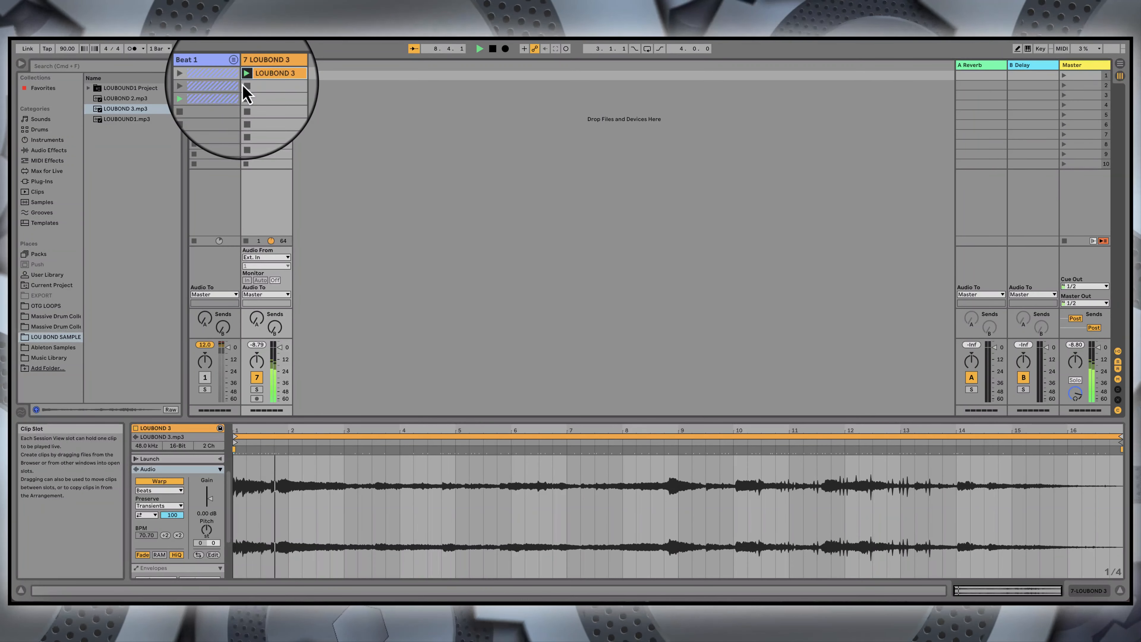
pyautogui.rightClick(255, 74)
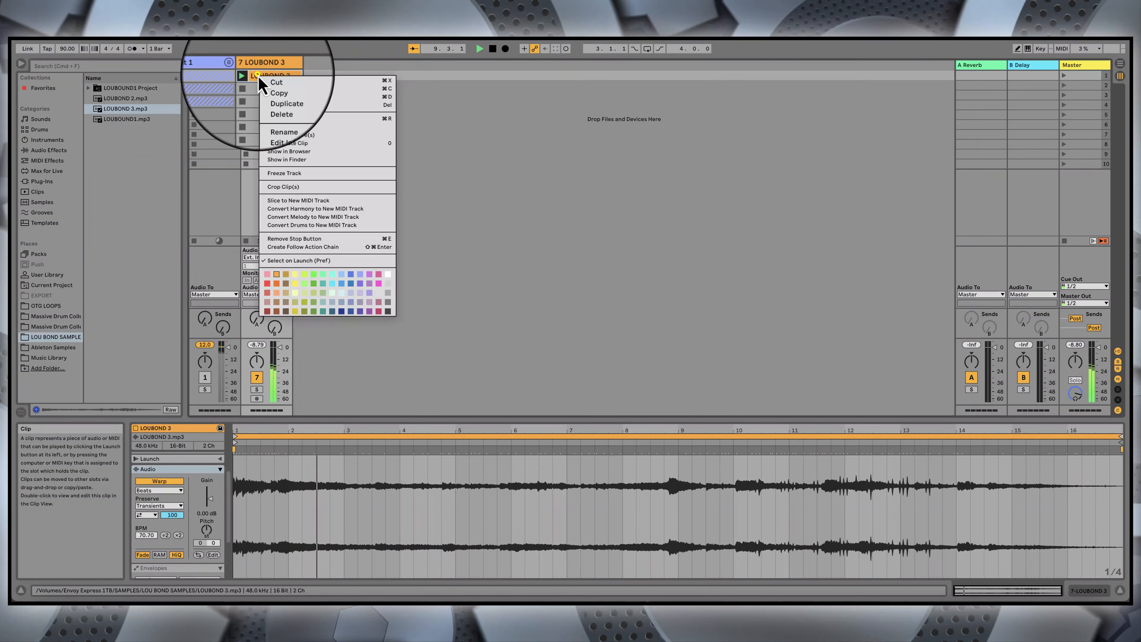
pyautogui.click(270, 88)
pyautogui.click(269, 84)
pyautogui.rightClick(267, 74)
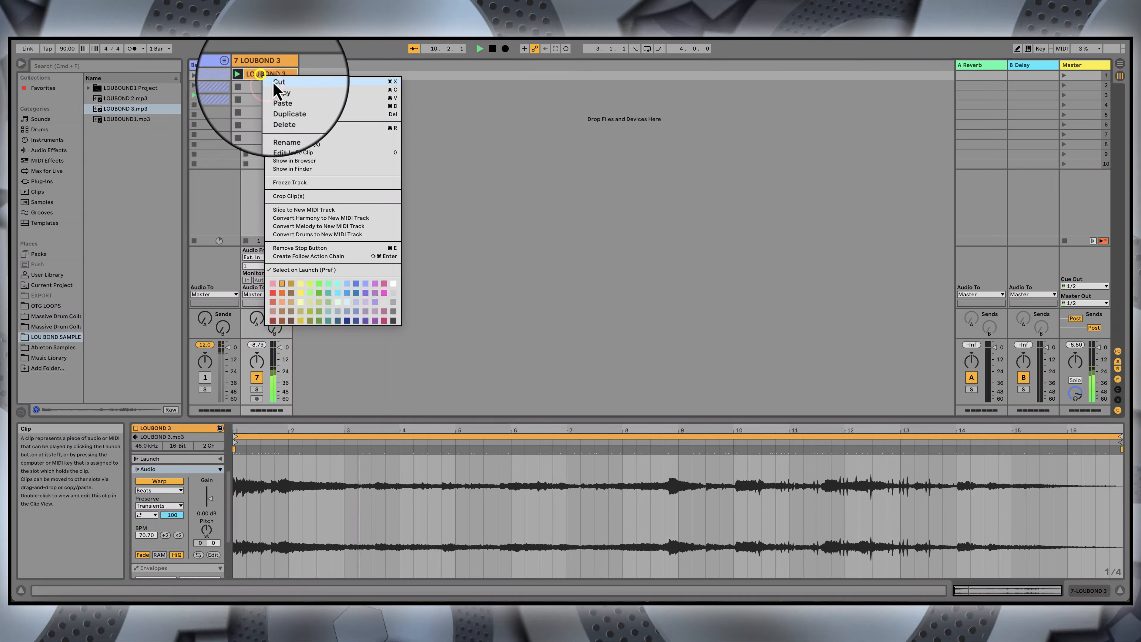
pyautogui.click(273, 80)
pyautogui.rightClick(258, 69)
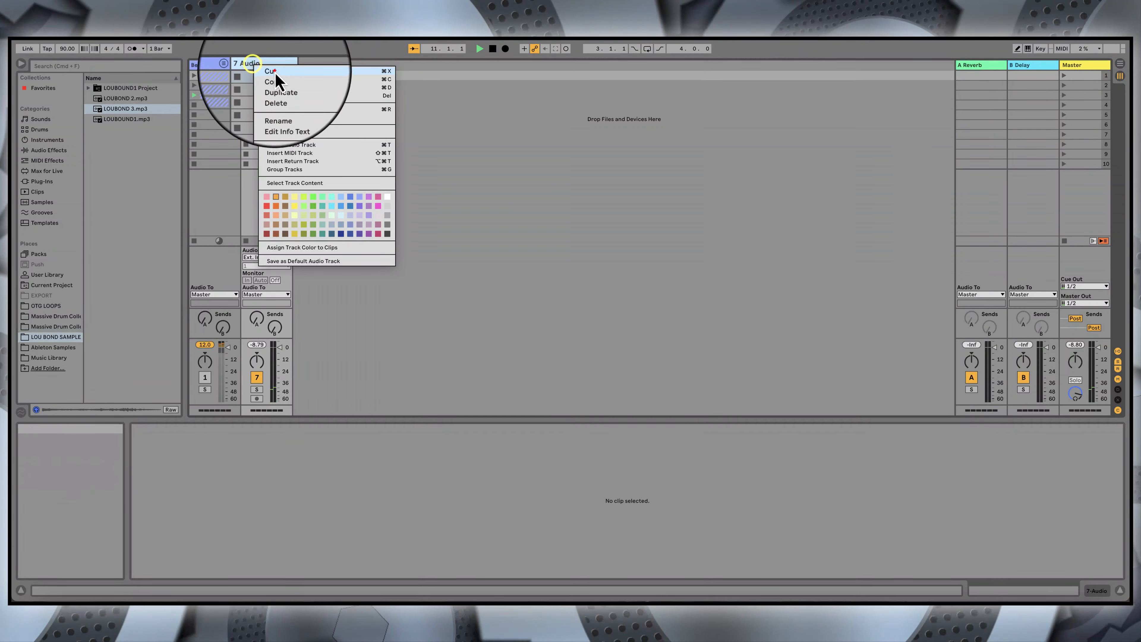
pyautogui.click(275, 71)
# Step: Place LOUBOND 3.mp3 on a new audio track in the scene 3 slot and launch the clip
pyautogui.moveTo(132, 117); pyautogui.dragTo(274, 94)
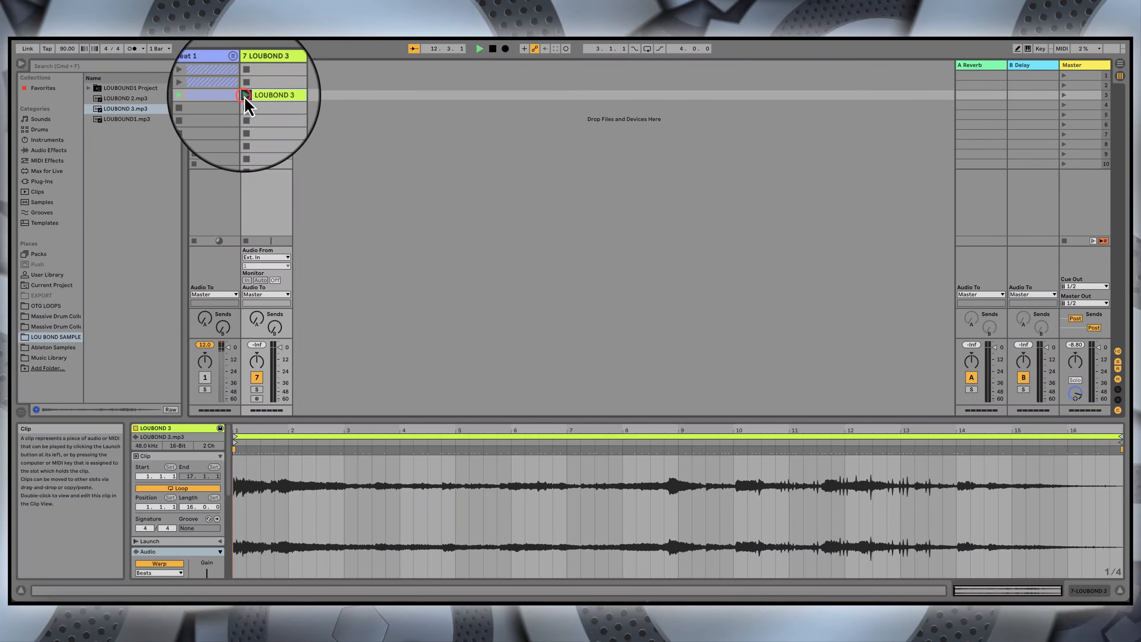
pyautogui.click(244, 96)
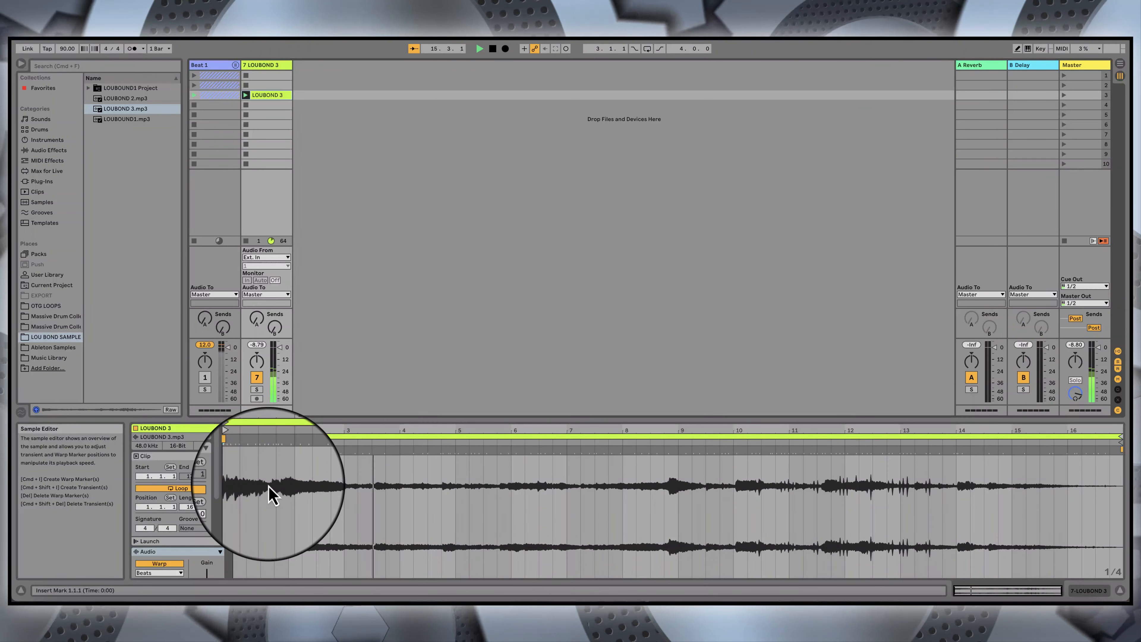
# Step: Set the LOUBOND 3 clip's start and loop start to 3.1.1 and shorten the loop to end at about 6.4.3
pyautogui.moveTo(235, 443); pyautogui.dragTo(346, 442)
pyautogui.moveTo(235, 436); pyautogui.dragTo(346, 436)
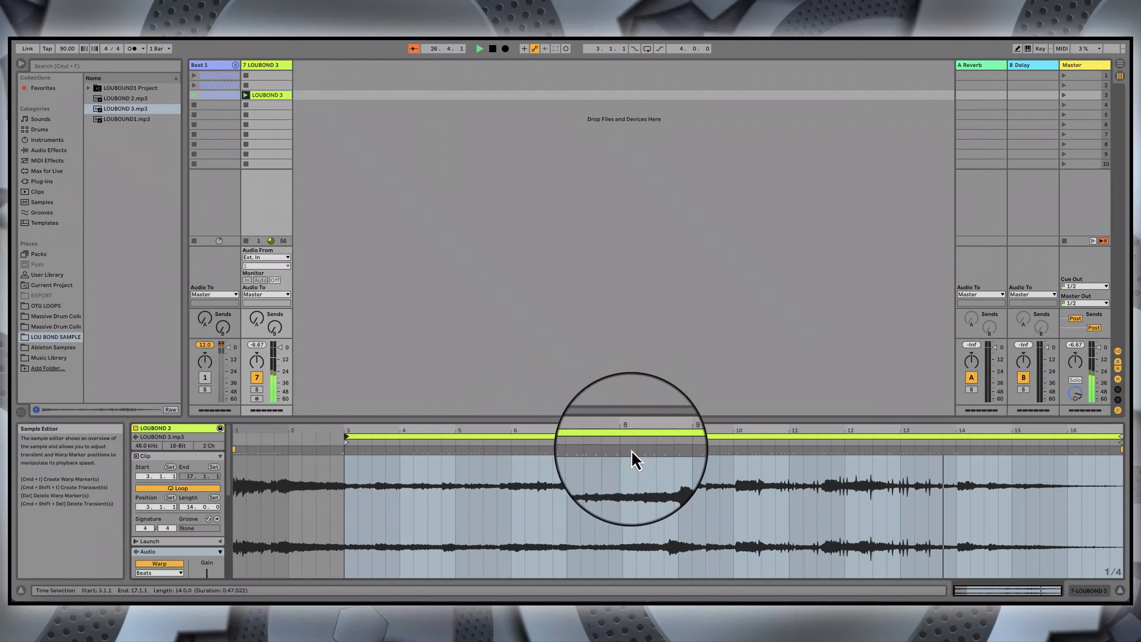
pyautogui.moveTo(1122, 437); pyautogui.dragTo(560, 437)
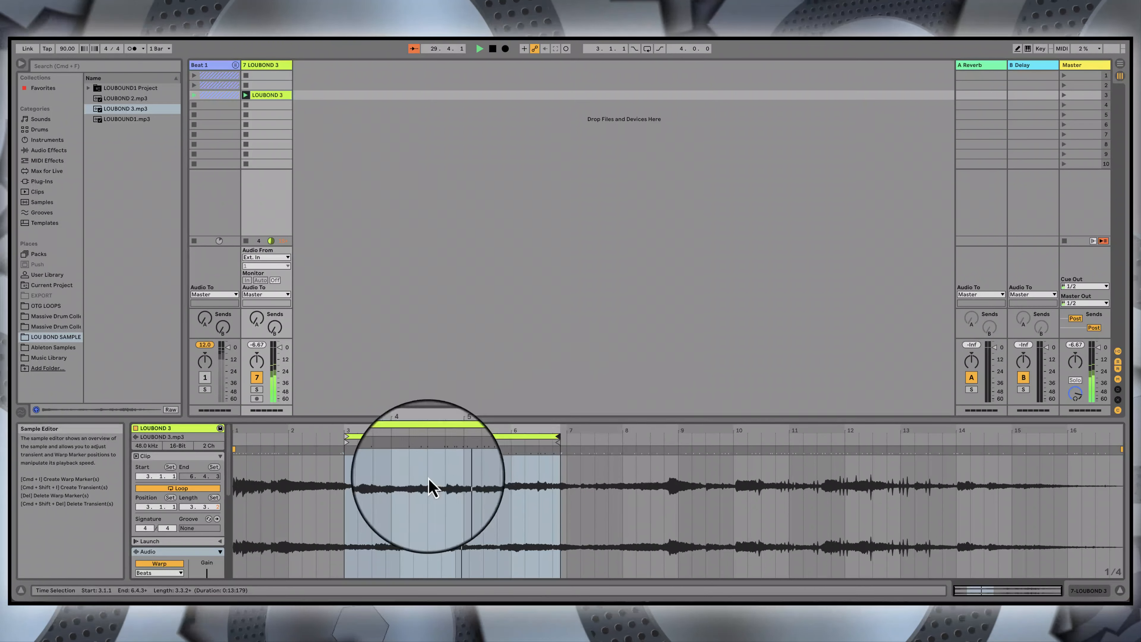
# Step: Set the LOUBOND 3 clip's warp mode to Complex Pro and raise its gain to 9.00 dB
pyautogui.scroll(-5, 179, 524)
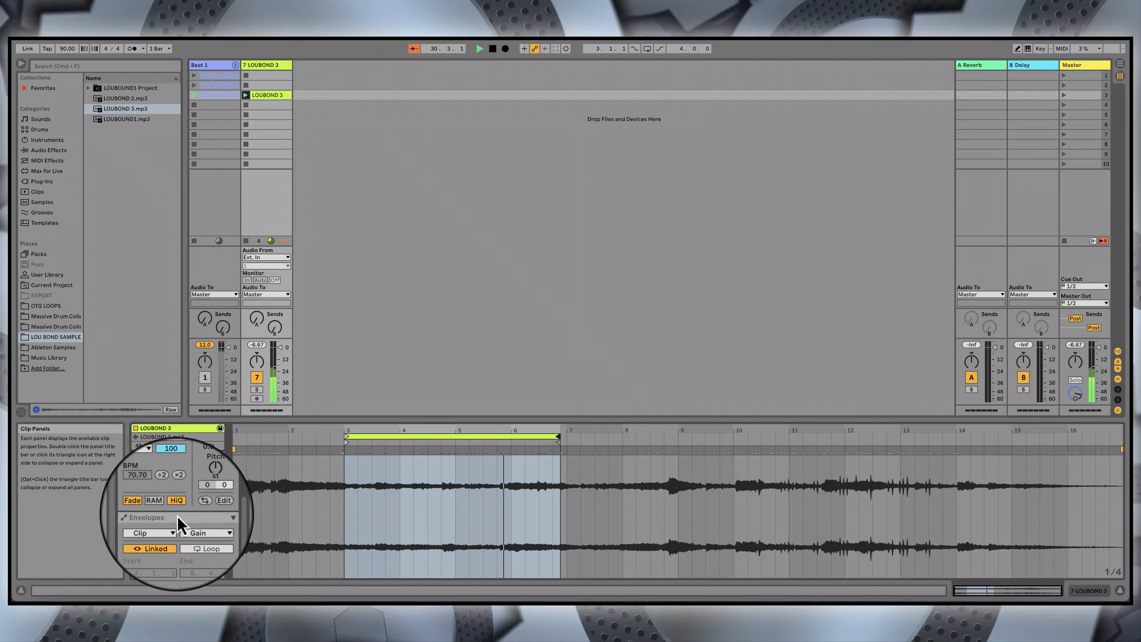
pyautogui.scroll(1, 178, 524)
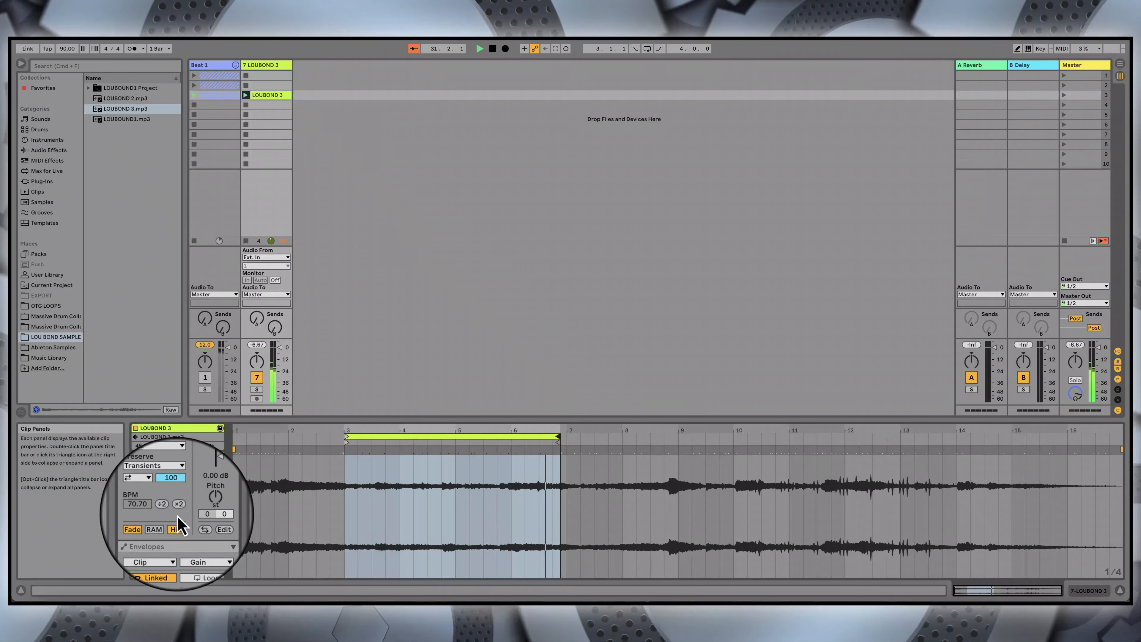
pyautogui.scroll(3, 178, 522)
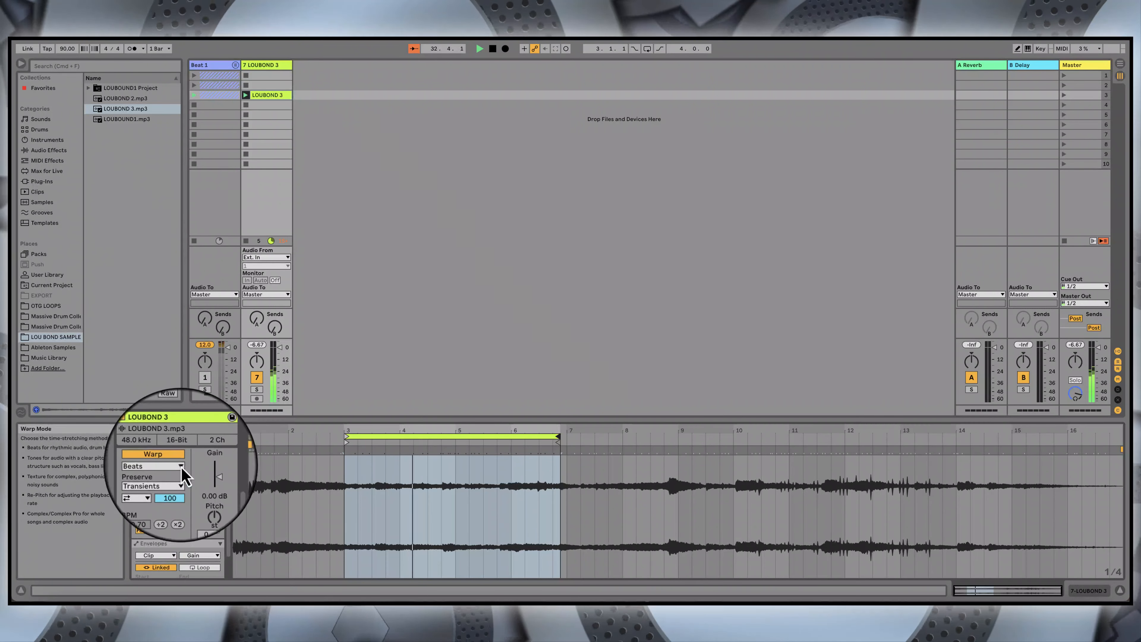
pyautogui.click(183, 460)
pyautogui.click(170, 525)
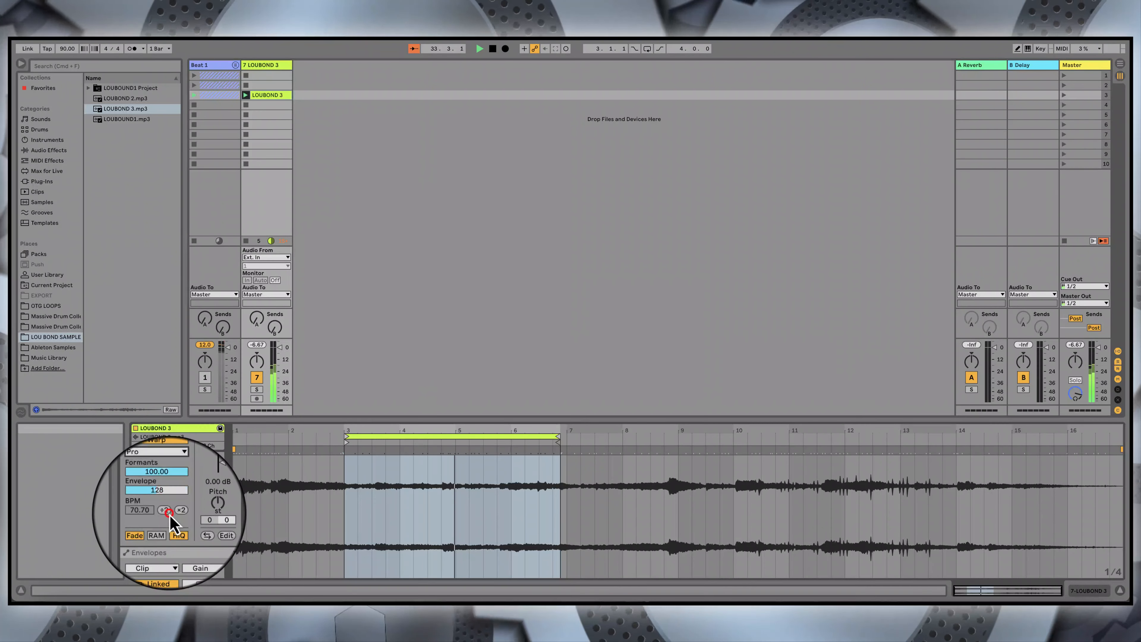
pyautogui.moveTo(211, 474); pyautogui.dragTo(210, 470)
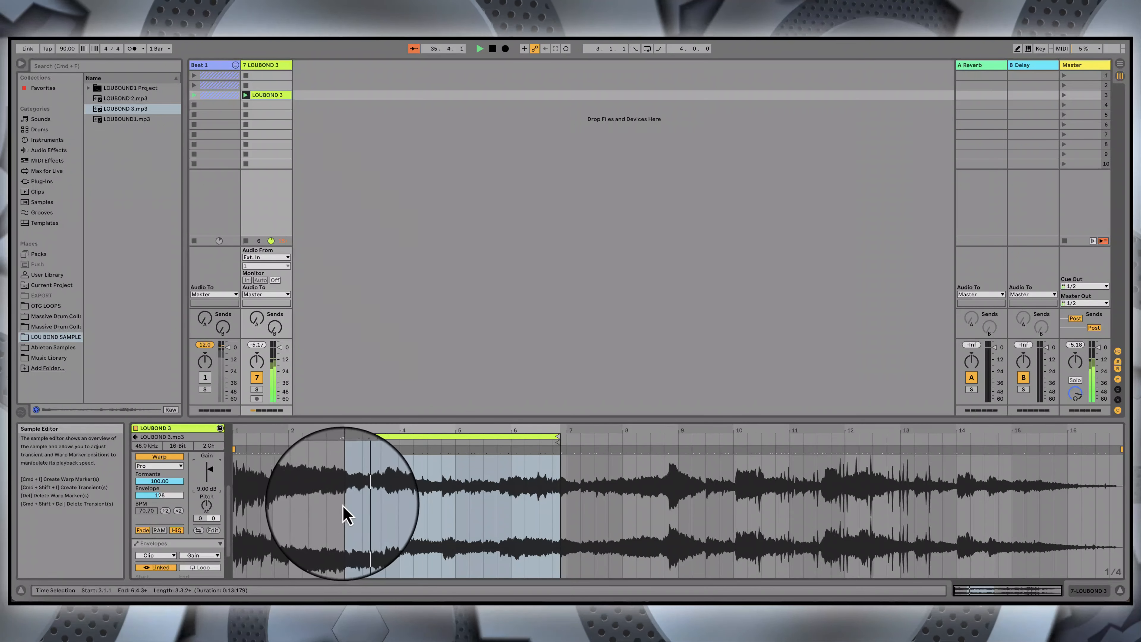
# Step: Add a warp marker at the loop start 3.1.1 and a second one on a transient within bar 3
pyautogui.doubleClick(344, 451)
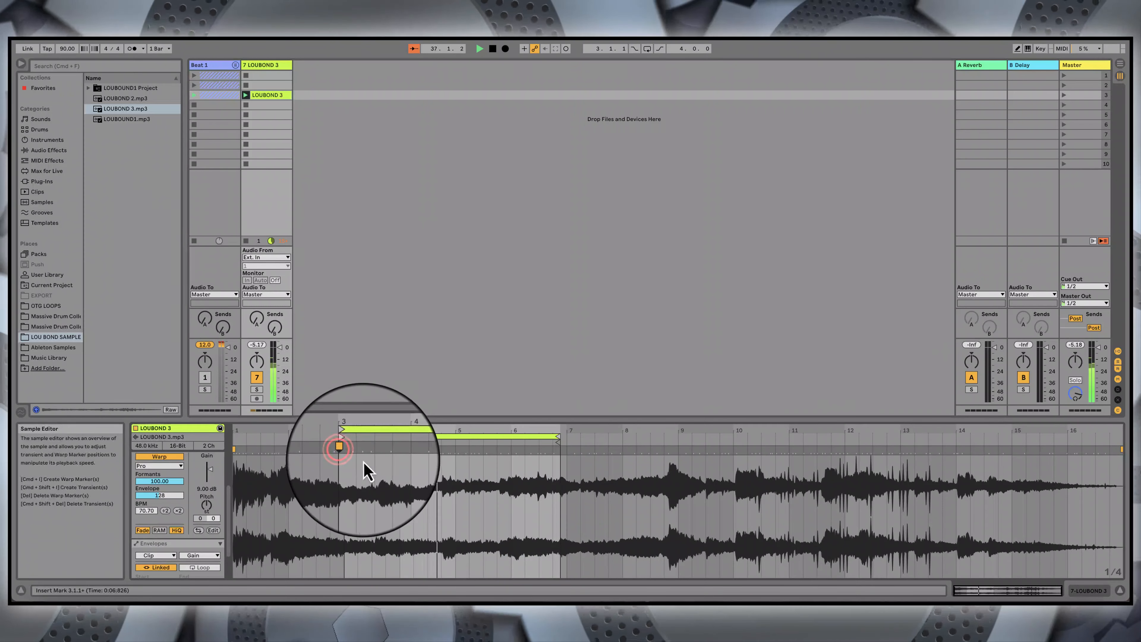
pyautogui.doubleClick(376, 452)
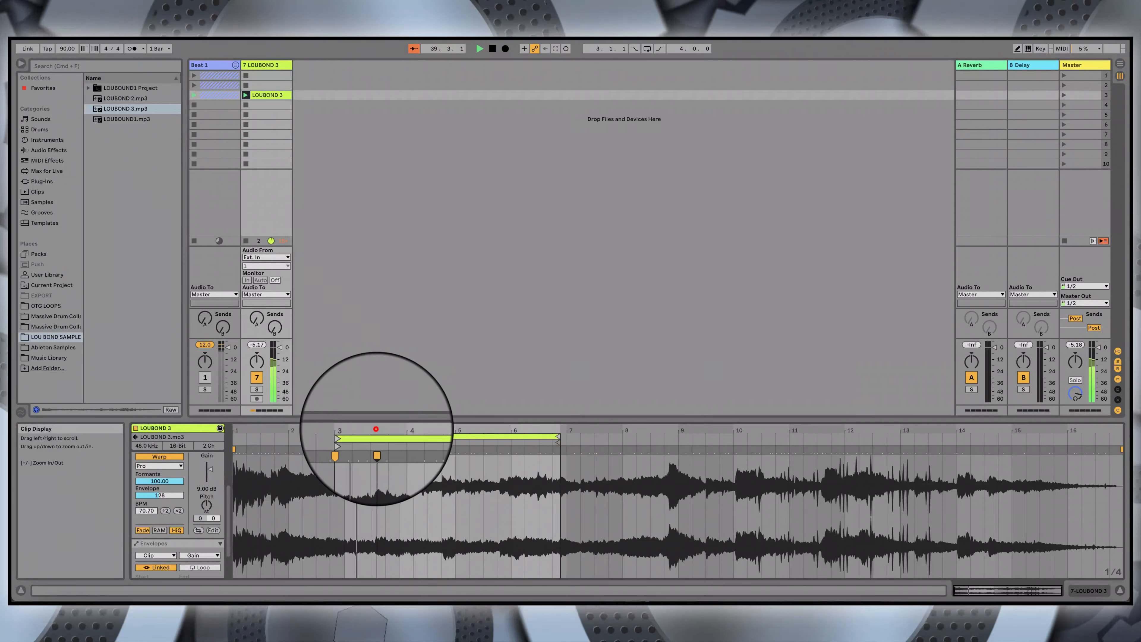
pyautogui.moveTo(379, 434)
pyautogui.mouseDown()
pyautogui.moveTo(379, 454)
pyautogui.moveTo(377, 425)
pyautogui.mouseUp()
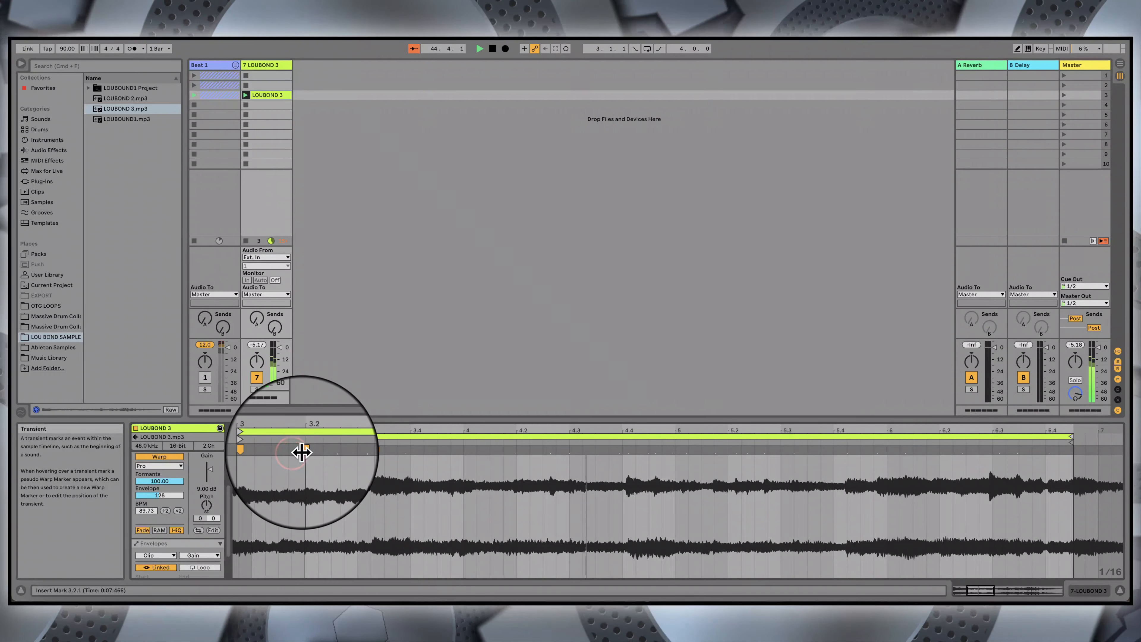
# Step: Add warp markers to the LOUBOND 3 clip at 3.2.1, 3.3.1 and 3.4.1, and at the loop end around 6.4.3
pyautogui.doubleClick(303, 450)
pyautogui.moveTo(376, 450); pyautogui.dragTo(357, 451)
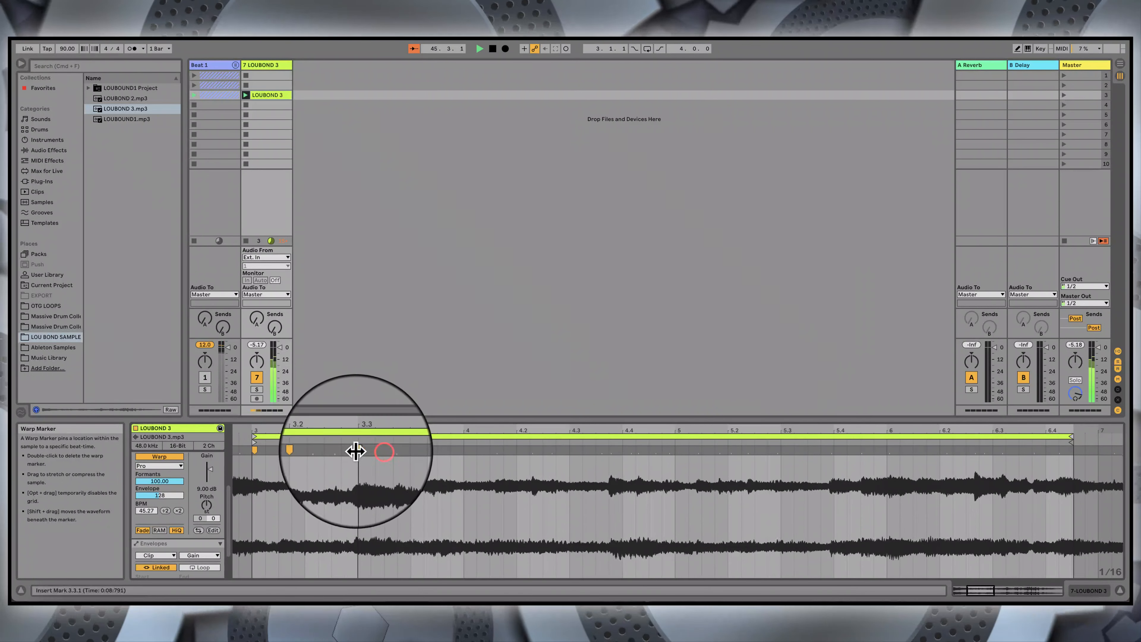
pyautogui.doubleClick(411, 448)
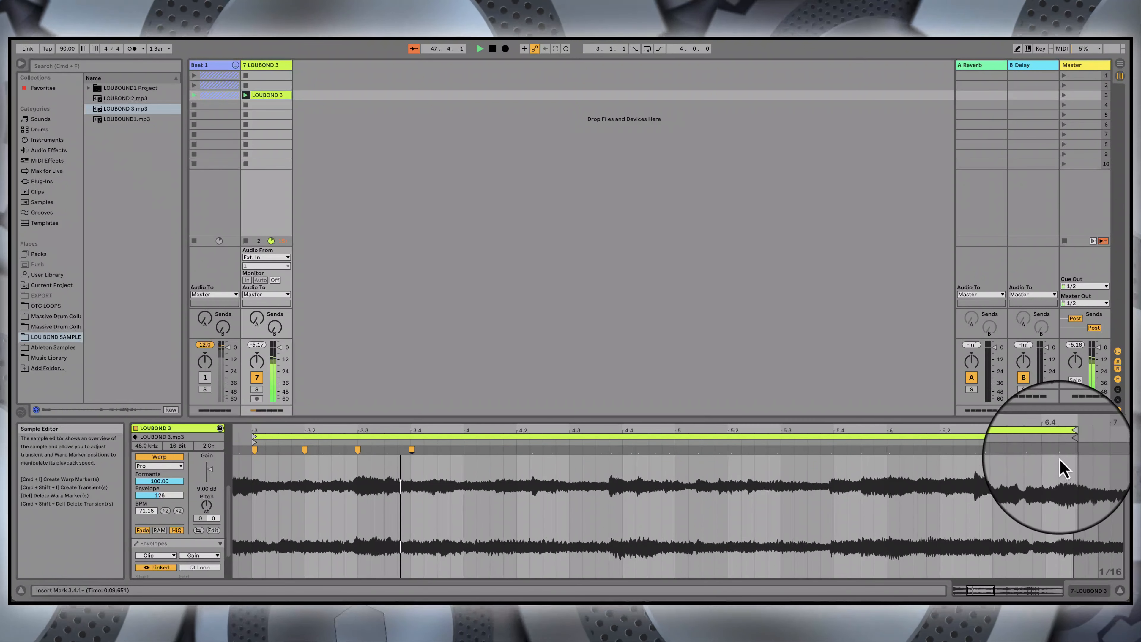
pyautogui.doubleClick(1074, 450)
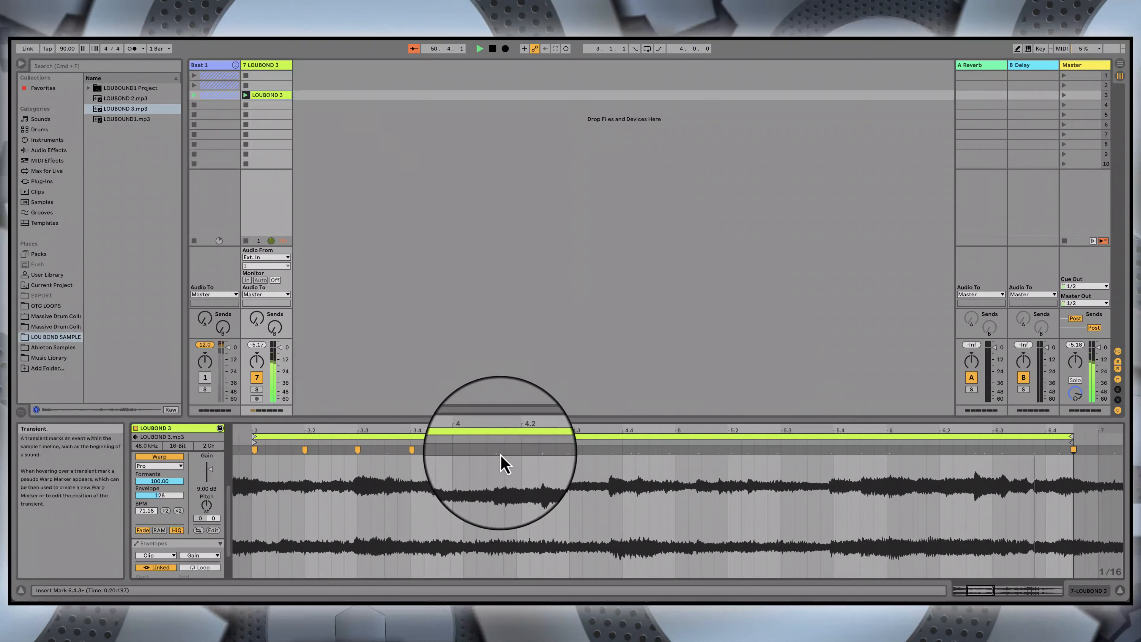
# Step: Pin the bar 4 transients with warp markers at 4.1.3, 4.2.1, about 4.3.3 and 4.4.1, plus one near 5.1.1
pyautogui.moveTo(497, 453)
pyautogui.mouseDown()
pyautogui.moveTo(475, 454)
pyautogui.moveTo(487, 456)
pyautogui.mouseUp()
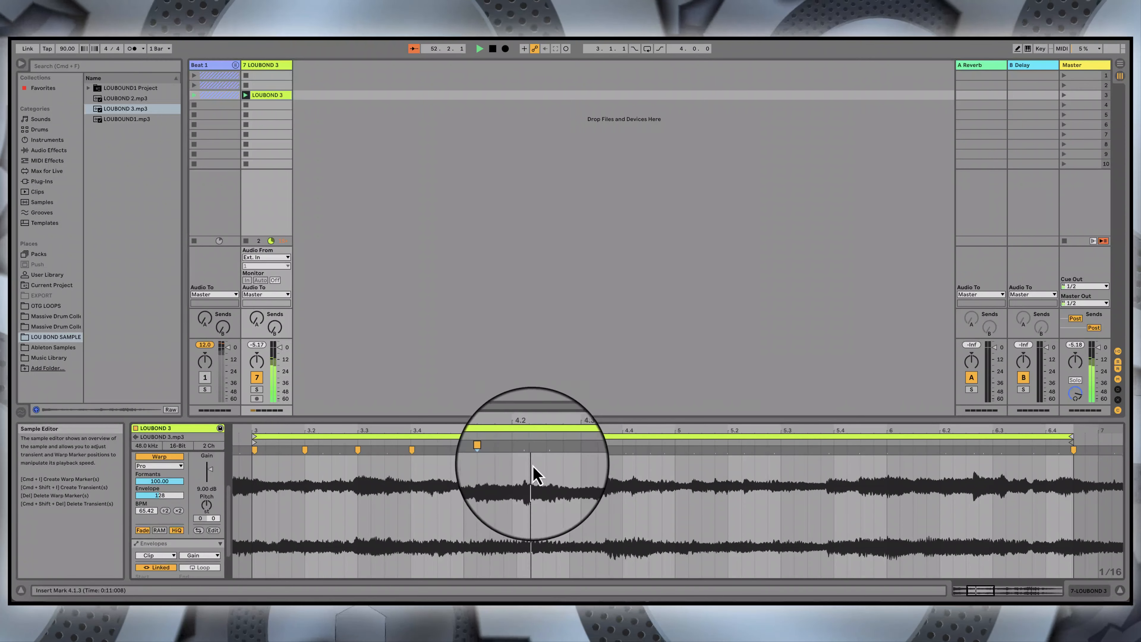
pyautogui.moveTo(523, 451); pyautogui.dragTo(517, 451)
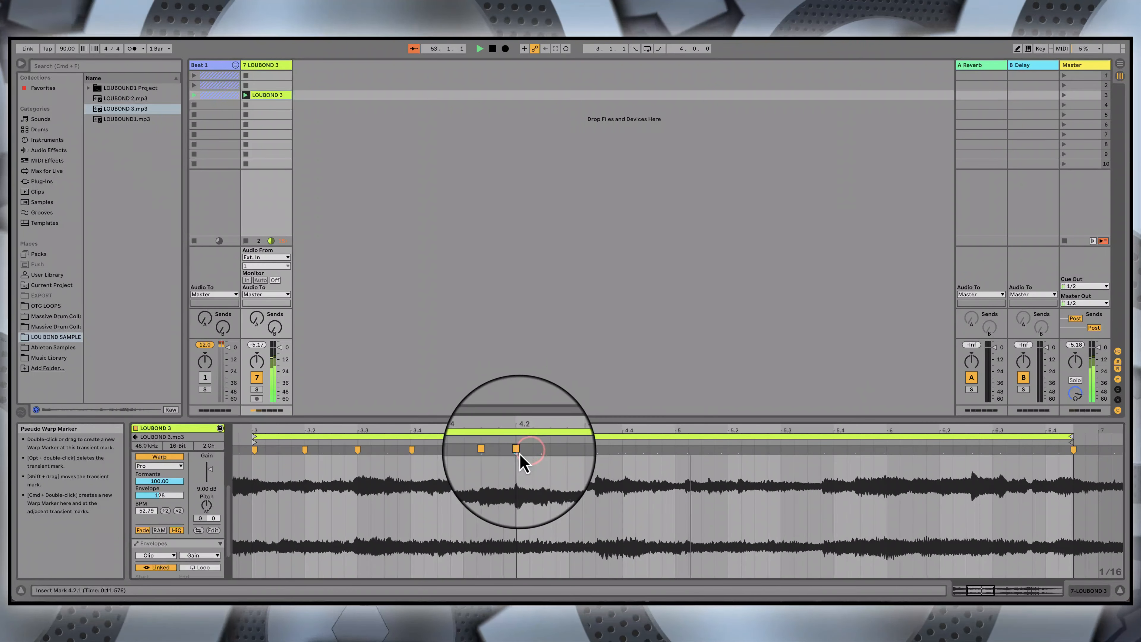
pyautogui.doubleClick(598, 452)
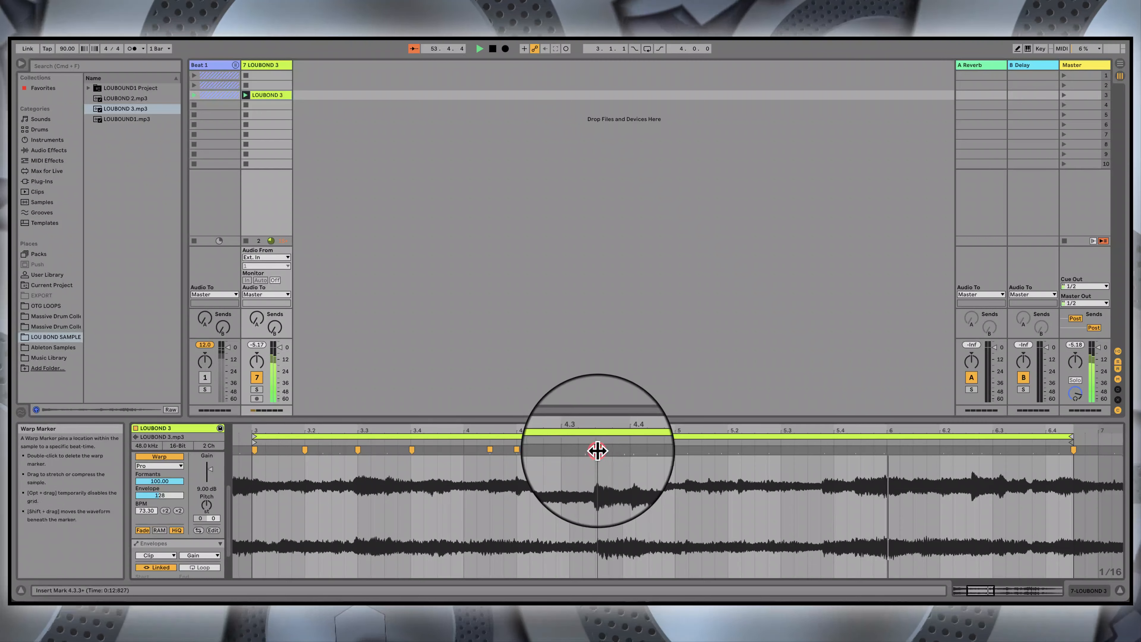
pyautogui.doubleClick(625, 452)
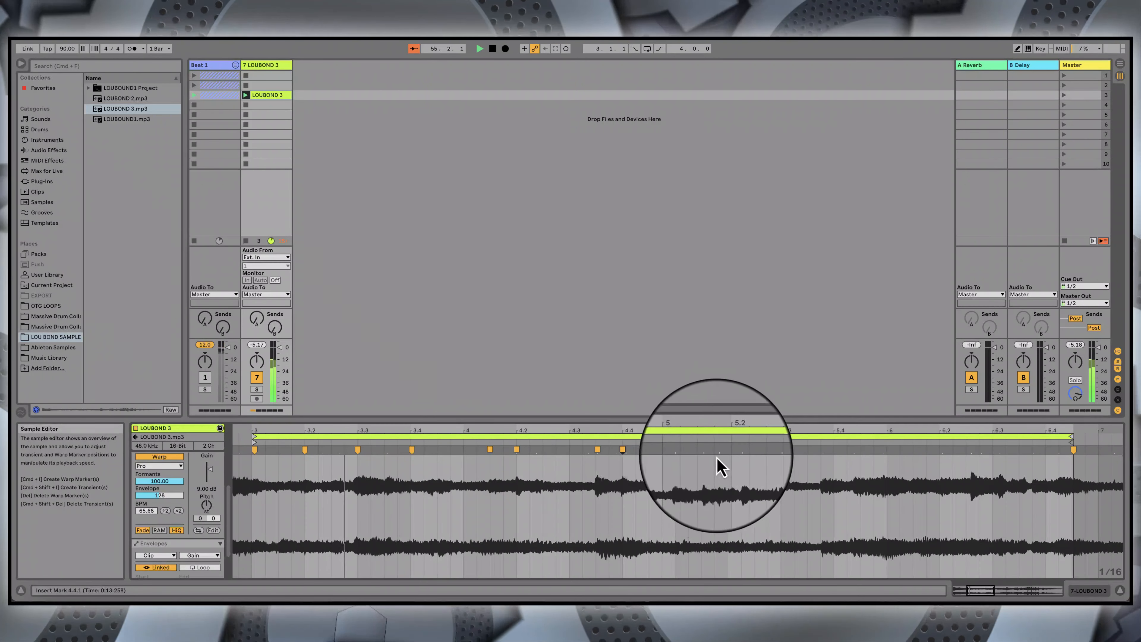
pyautogui.doubleClick(684, 450)
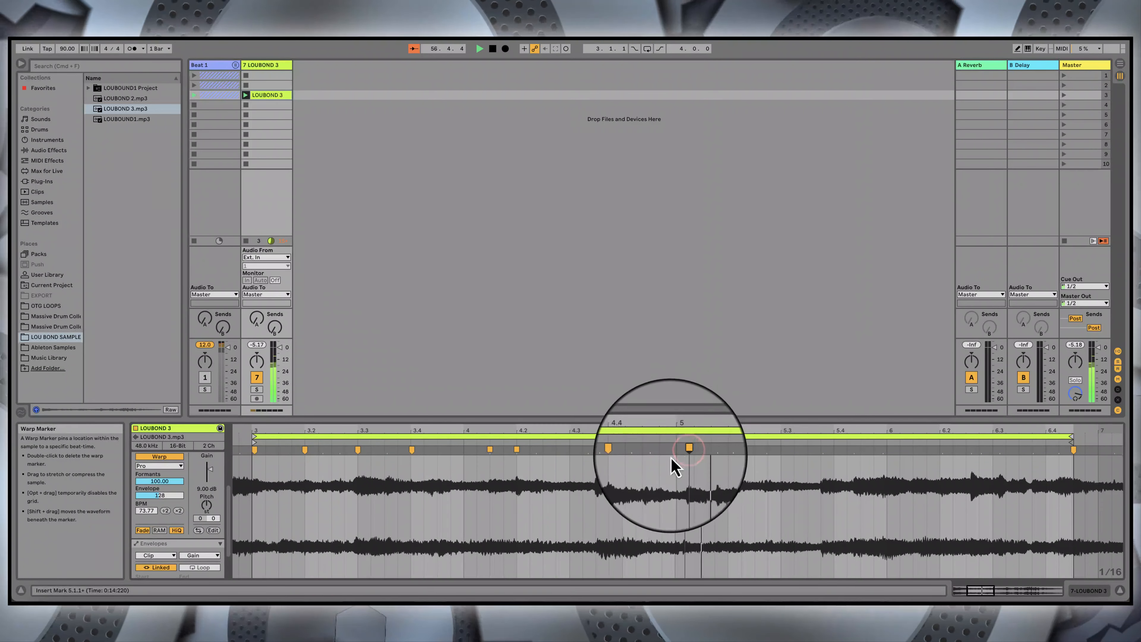
# Step: Add a warp marker at 4.4.3 and align the marker at the start of bar 5 to 5.1.1
pyautogui.rightClick(650, 452)
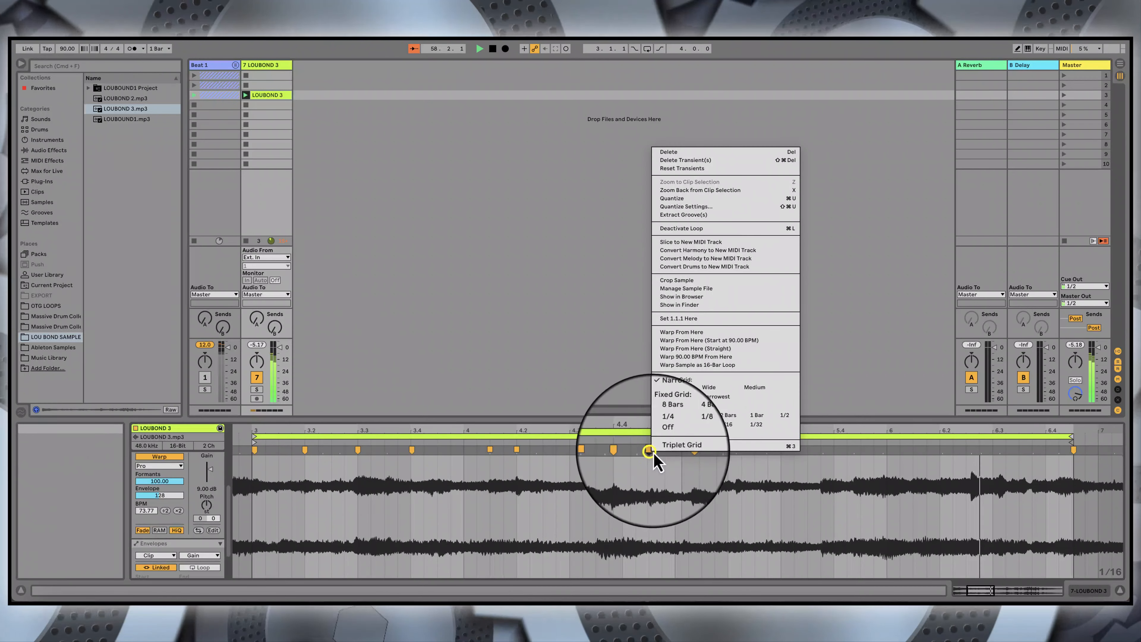
pyautogui.click(682, 151)
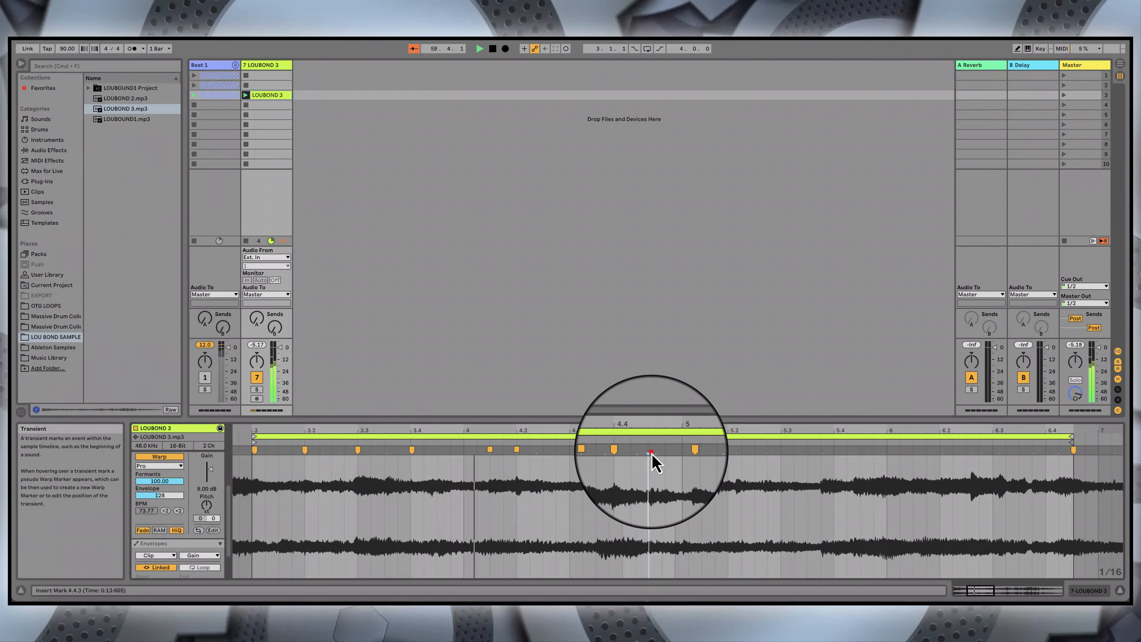
pyautogui.doubleClick(651, 452)
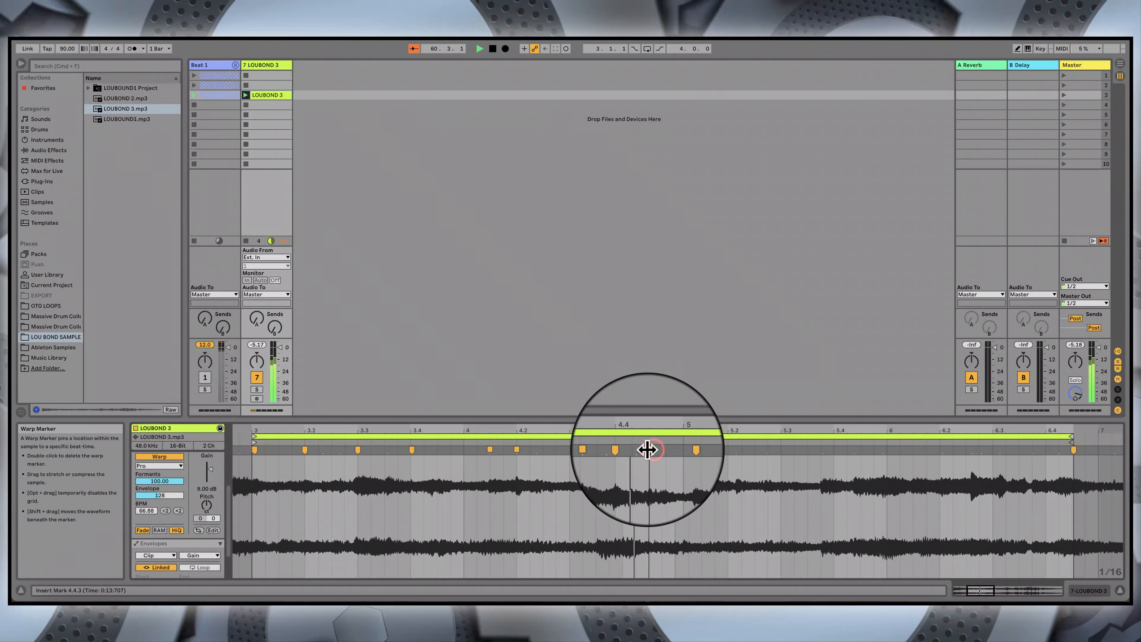
pyautogui.doubleClick(684, 449)
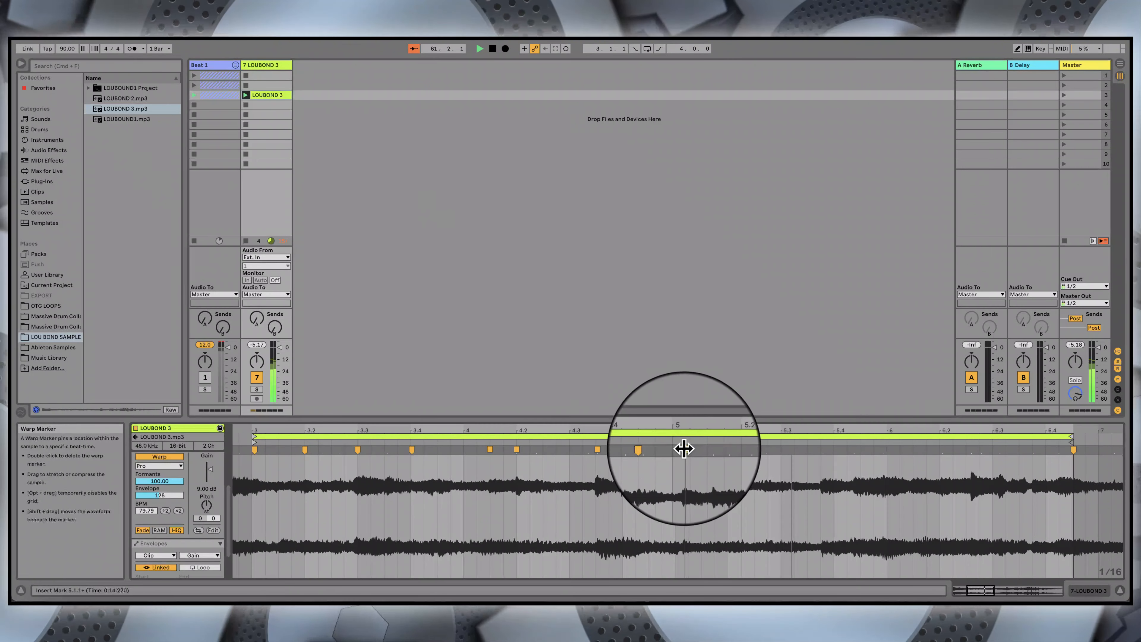
pyautogui.moveTo(681, 449); pyautogui.dragTo(681, 448)
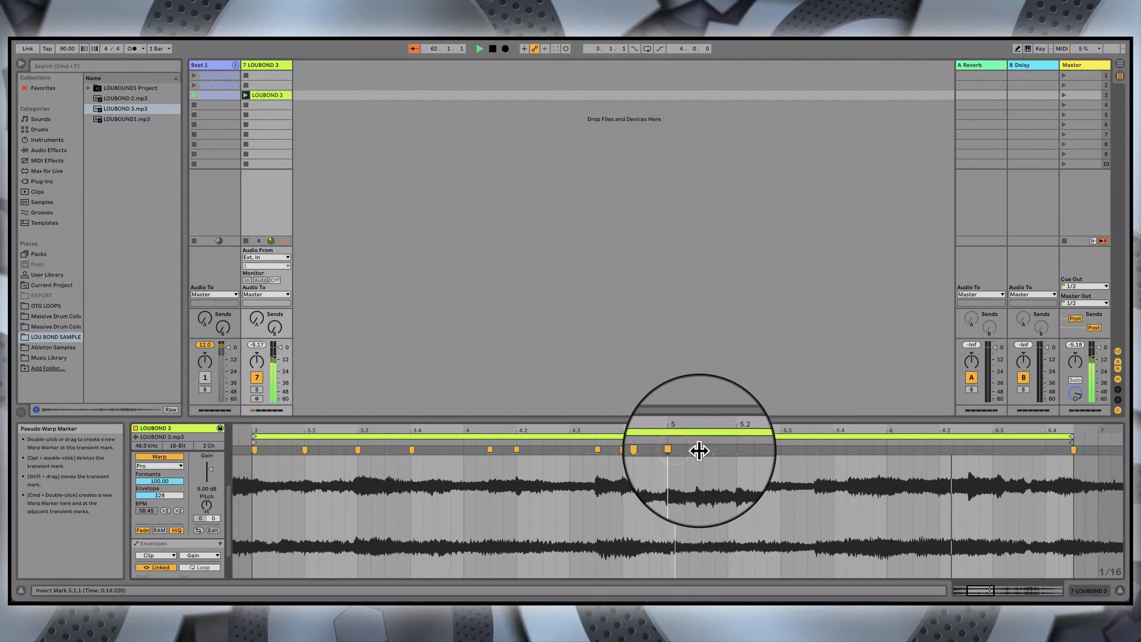
# Step: Add warp markers on the transients across bar 5, including 5.2.1 and 5.4.3, and align them to the grid
pyautogui.moveTo(702, 451); pyautogui.dragTo(731, 452)
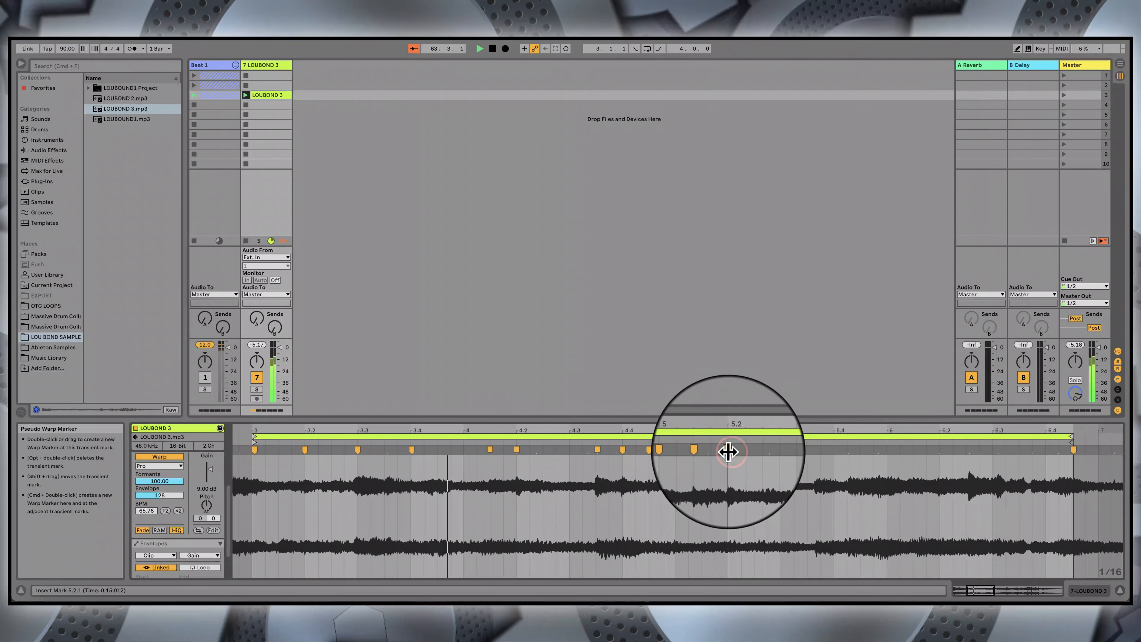
pyautogui.moveTo(728, 452); pyautogui.dragTo(730, 453)
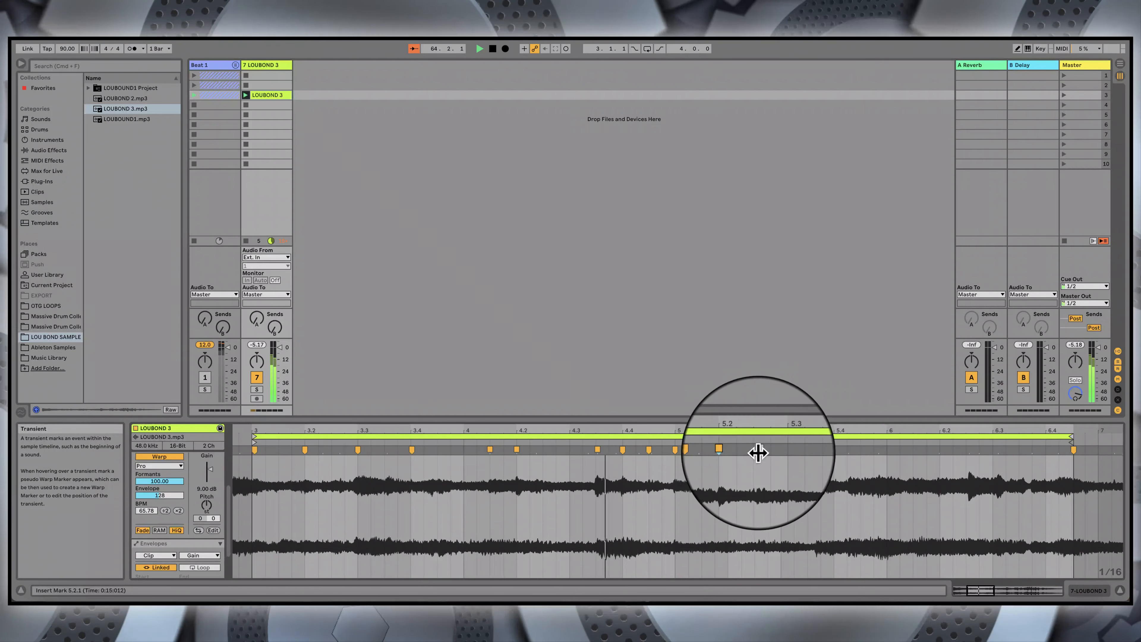
pyautogui.moveTo(758, 452)
pyautogui.mouseDown()
pyautogui.moveTo(818, 466)
pyautogui.moveTo(813, 453)
pyautogui.moveTo(771, 451)
pyautogui.moveTo(857, 451)
pyautogui.mouseUp()
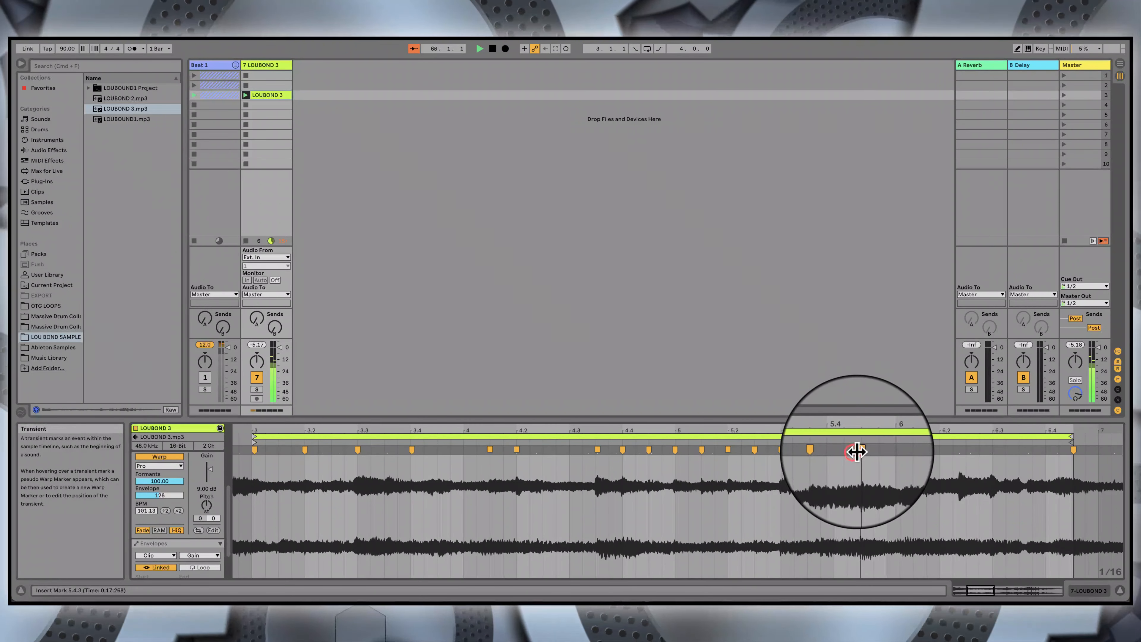
# Step: Add warp markers on the transients across bar 6, including ones at about 6.1.4 and 6.2.4
pyautogui.doubleClick(928, 448)
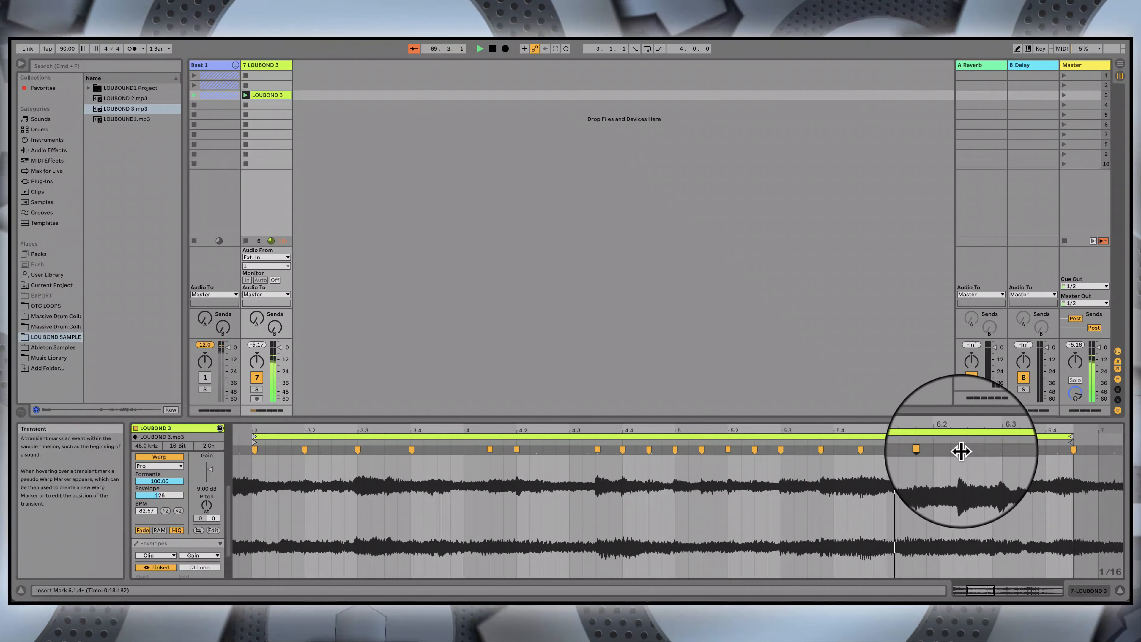
pyautogui.moveTo(929, 450); pyautogui.dragTo(956, 450)
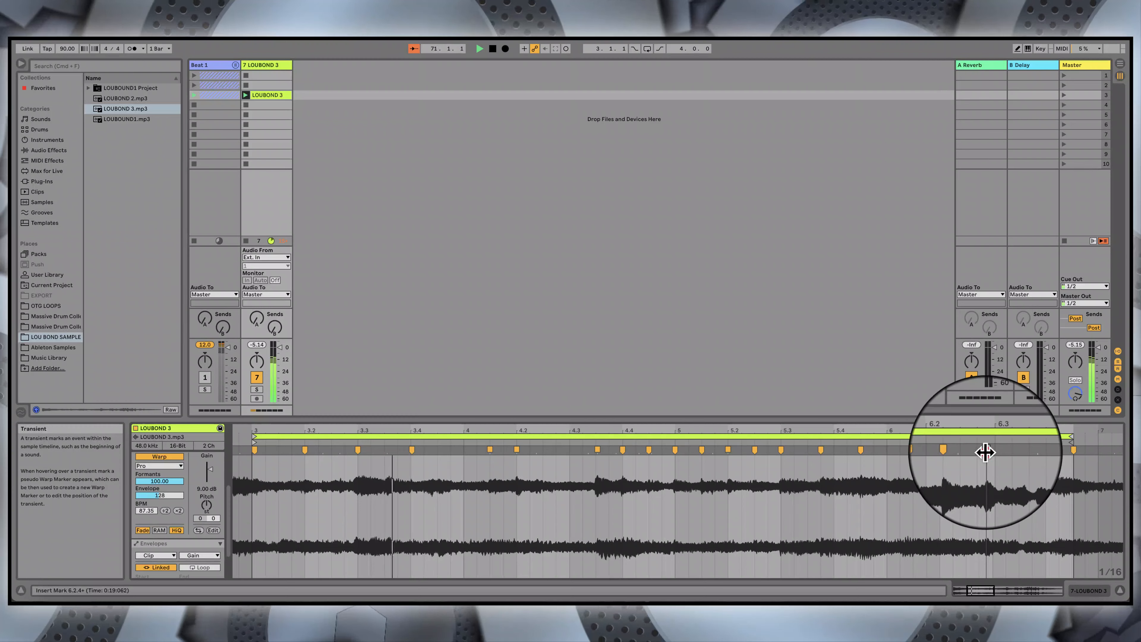
pyautogui.moveTo(986, 451); pyautogui.dragTo(1018, 454)
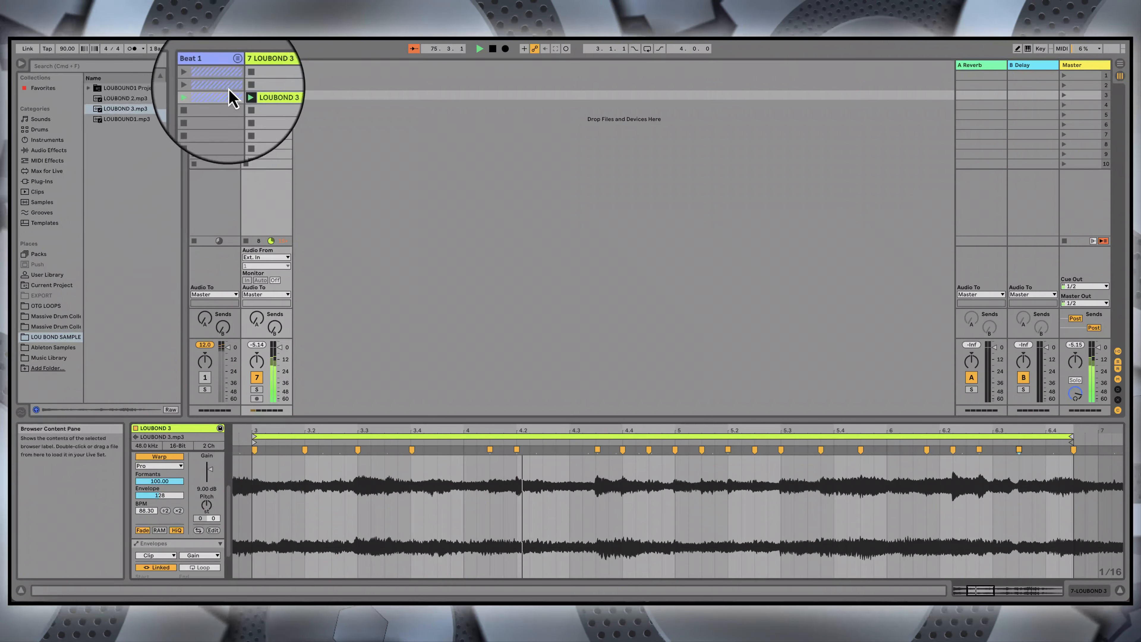
# Step: Move the LOUBOND 3 clip to scene 4 and load an empty Drum Rack on a new MIDI track beside it
pyautogui.click(41, 130)
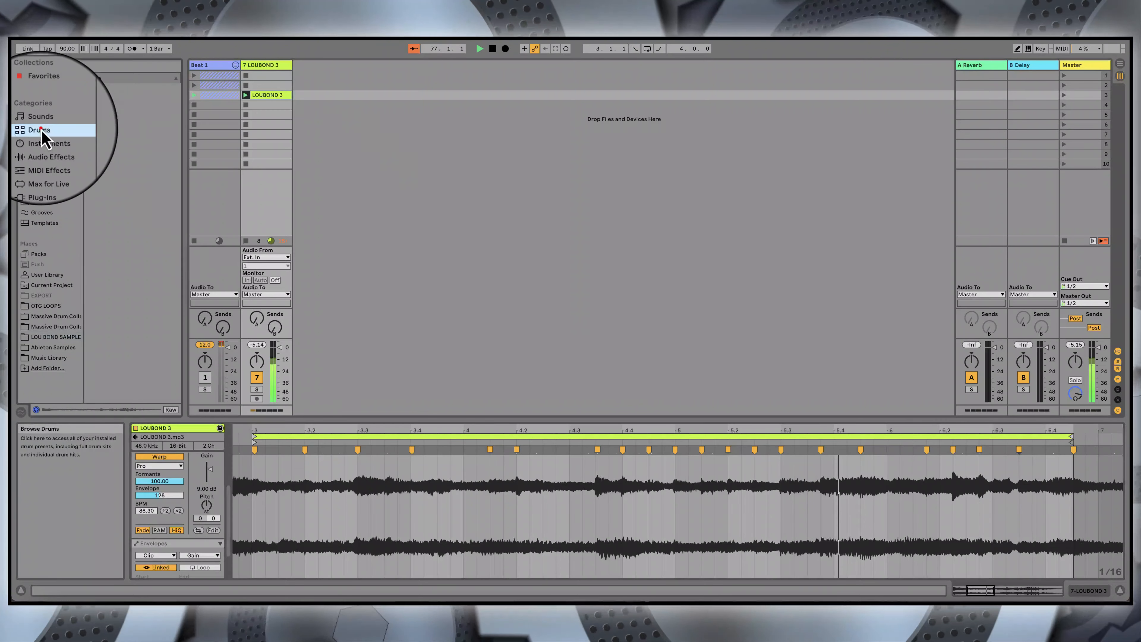
pyautogui.moveTo(127, 106); pyautogui.dragTo(270, 107)
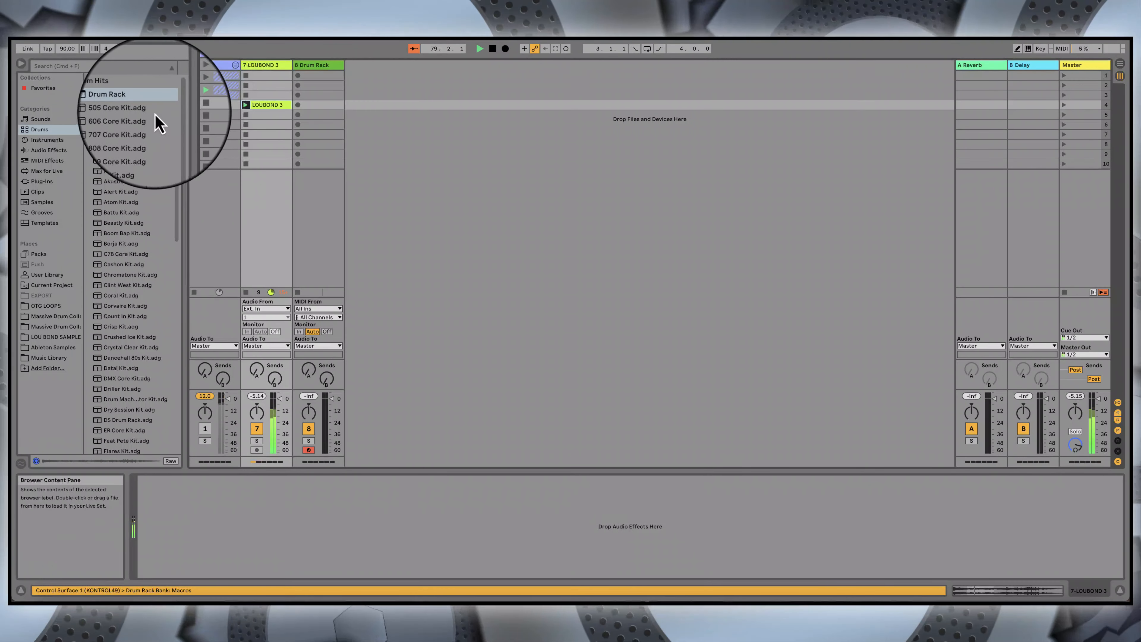
pyautogui.click(312, 66)
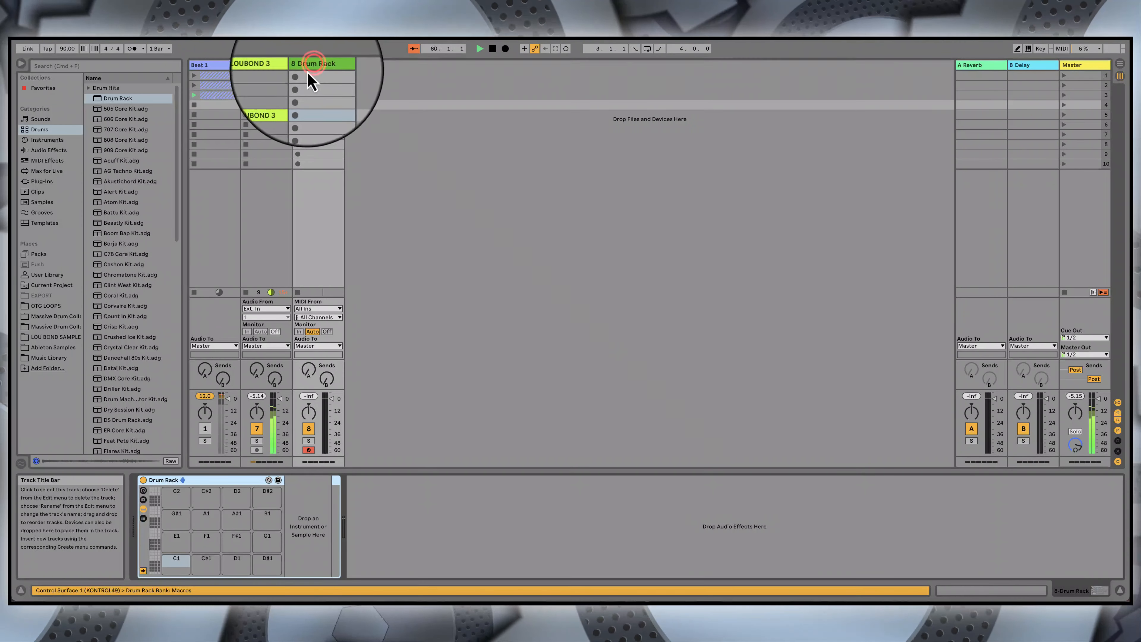
# Step: Load the Clap Synth Double White sample from the clap drum hits onto the Drum Rack's C#1 pad
pyautogui.click(84, 80)
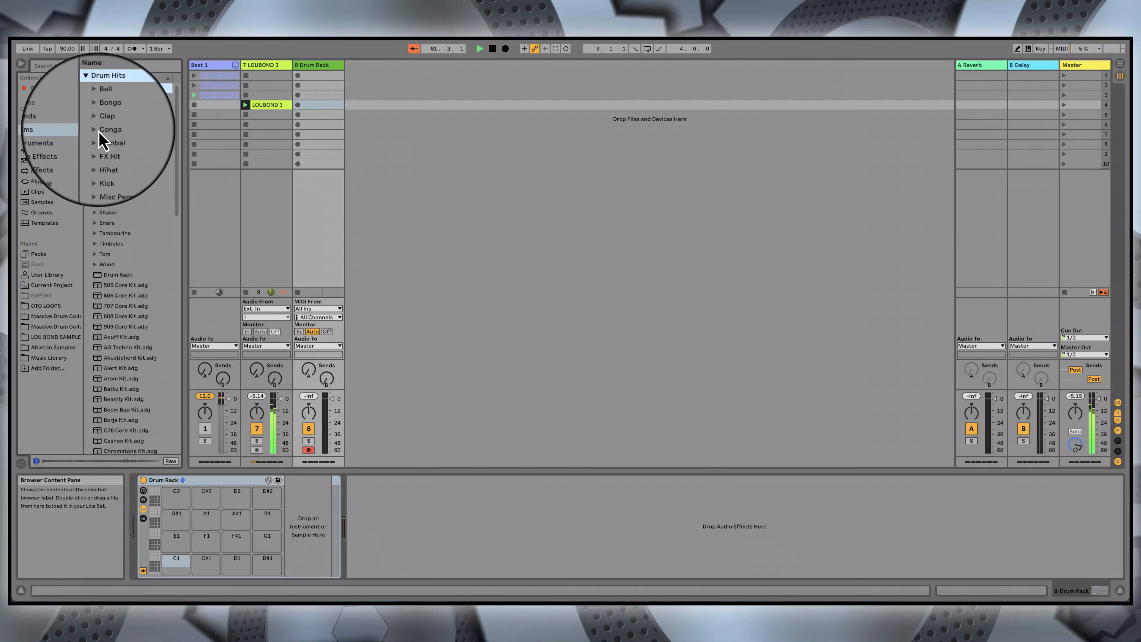
pyautogui.click(96, 120)
pyautogui.scroll(-10, 131, 296)
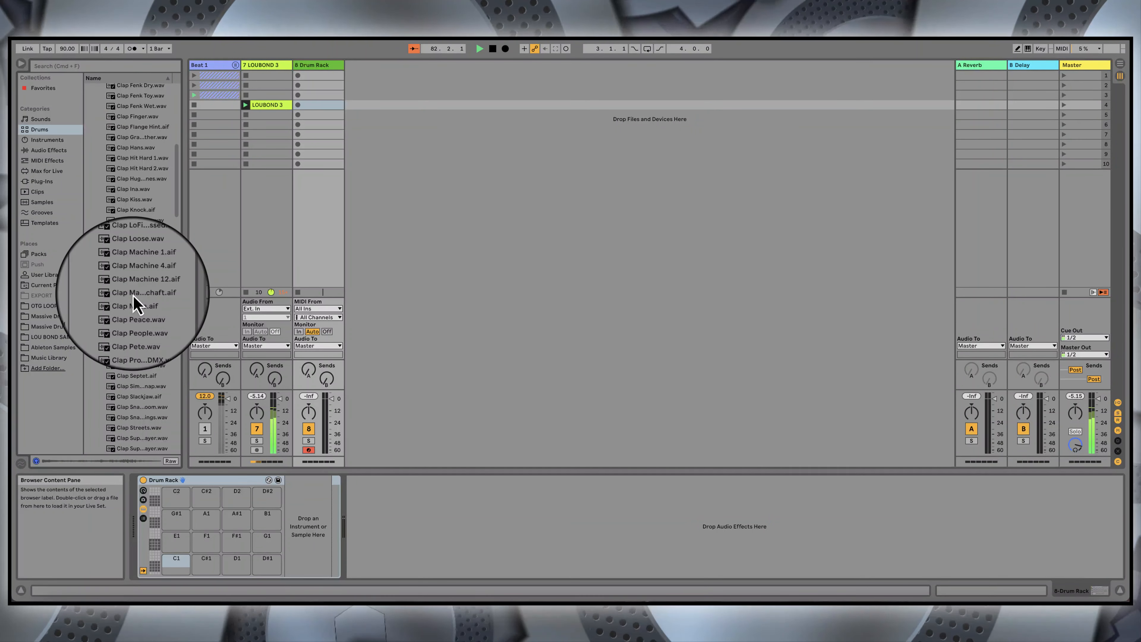
pyautogui.scroll(-5, 134, 299)
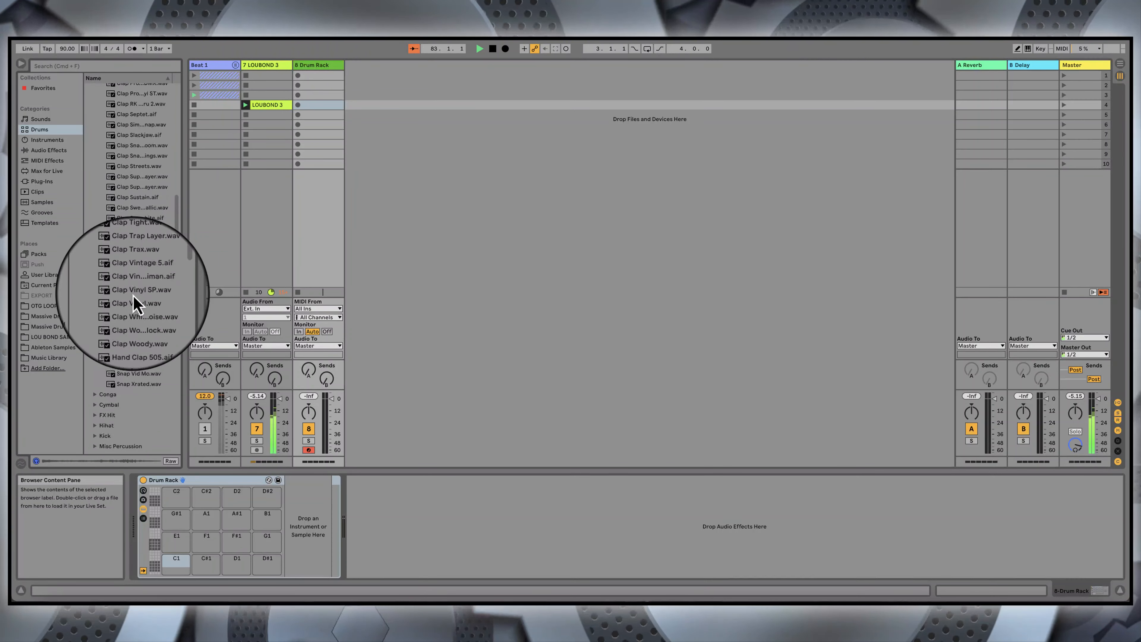
pyautogui.click(135, 260)
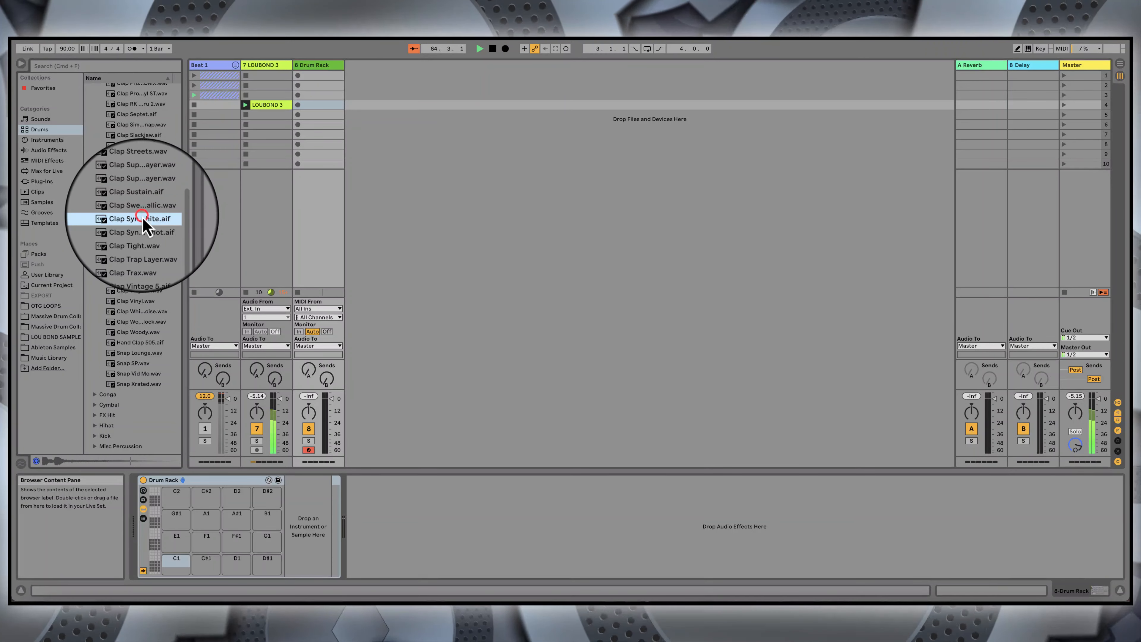
pyautogui.moveTo(142, 225); pyautogui.dragTo(208, 565)
# Step: Create a MIDI clip for the Drum Rack in scene 4, launch the scene, and add clap notes at 1.2 and 1.4
pyautogui.doubleClick(316, 104)
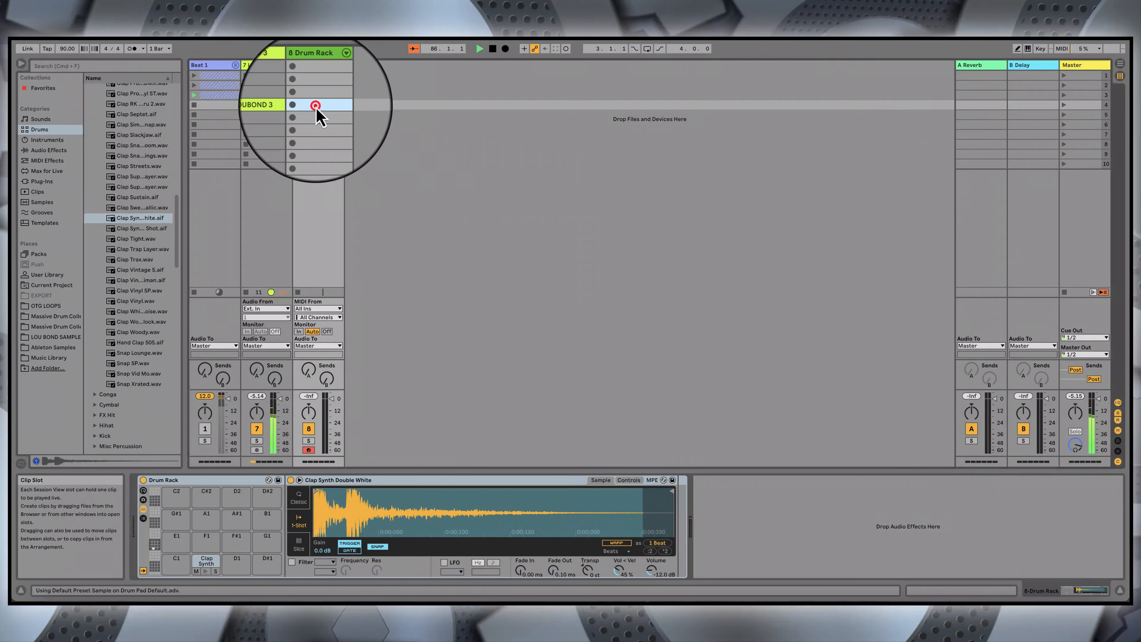
pyautogui.click(1063, 105)
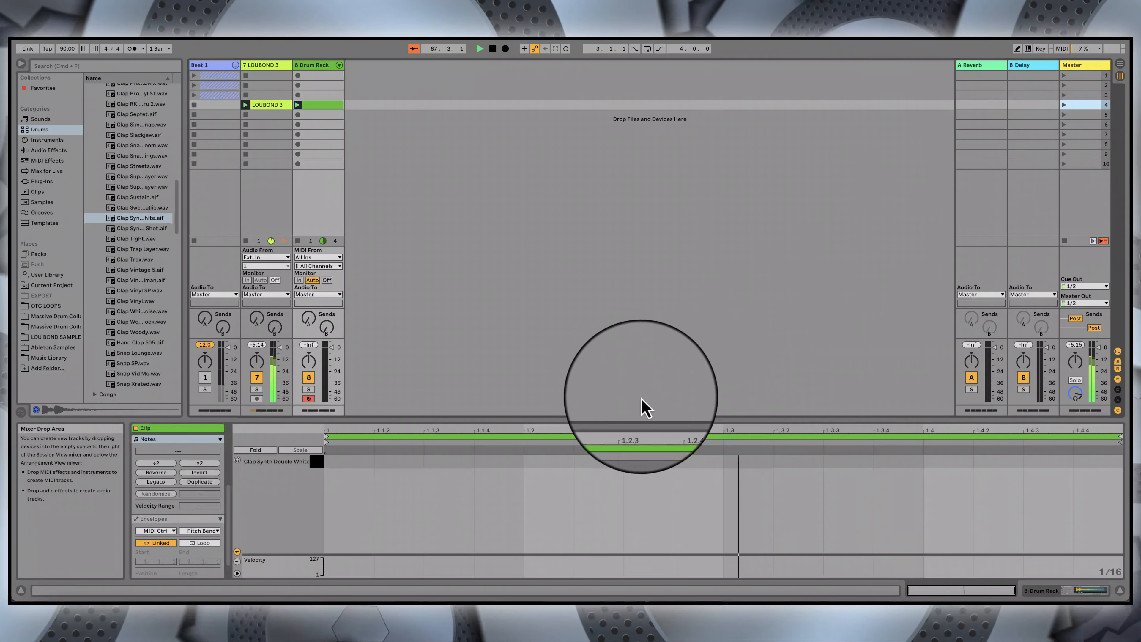
pyautogui.doubleClick(553, 462)
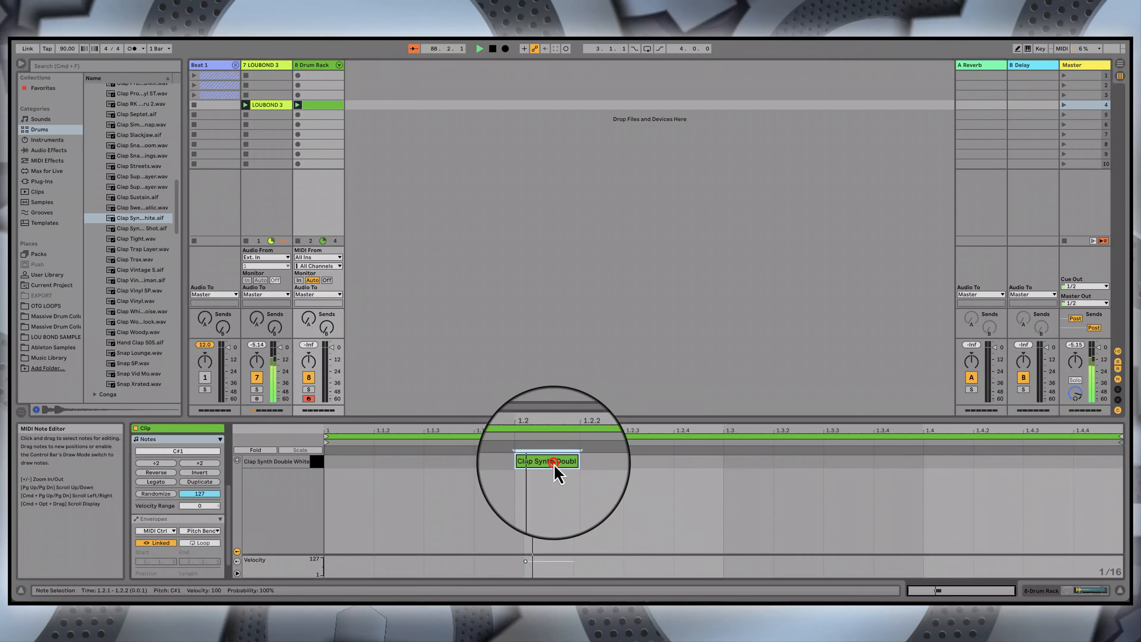
pyautogui.doubleClick(940, 461)
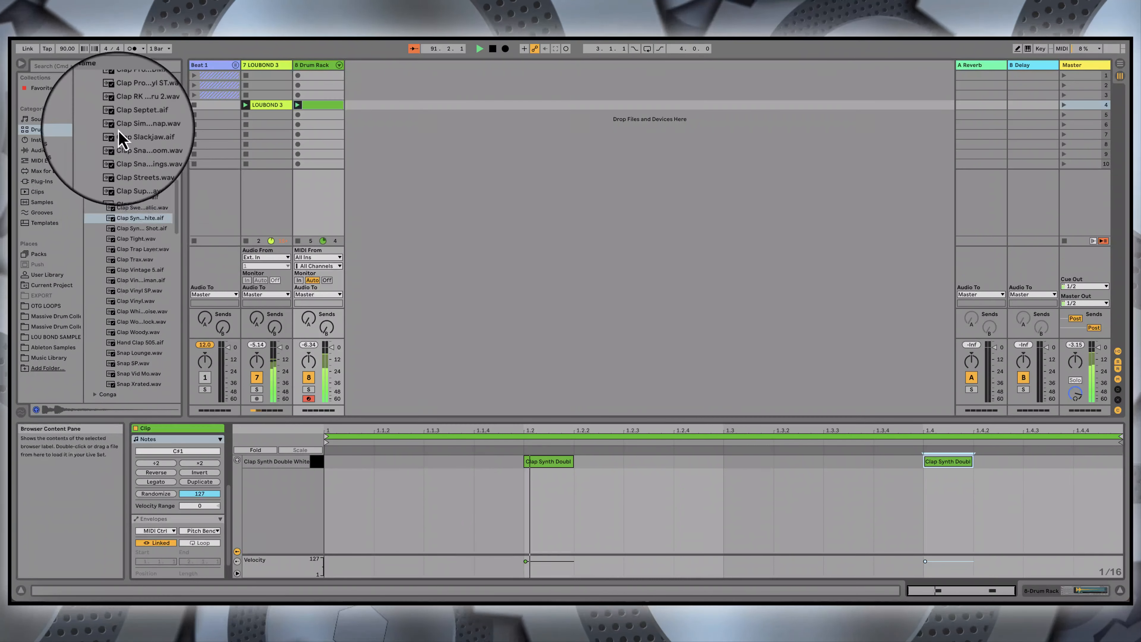
# Step: Load Kick 90s 2.wav from the kick drum hits onto the Drum Rack's C1 pad, keeping the clap pad
pyautogui.scroll(4, 120, 137)
pyautogui.scroll(3, 122, 139)
pyautogui.scroll(15, 120, 137)
pyautogui.click(95, 119)
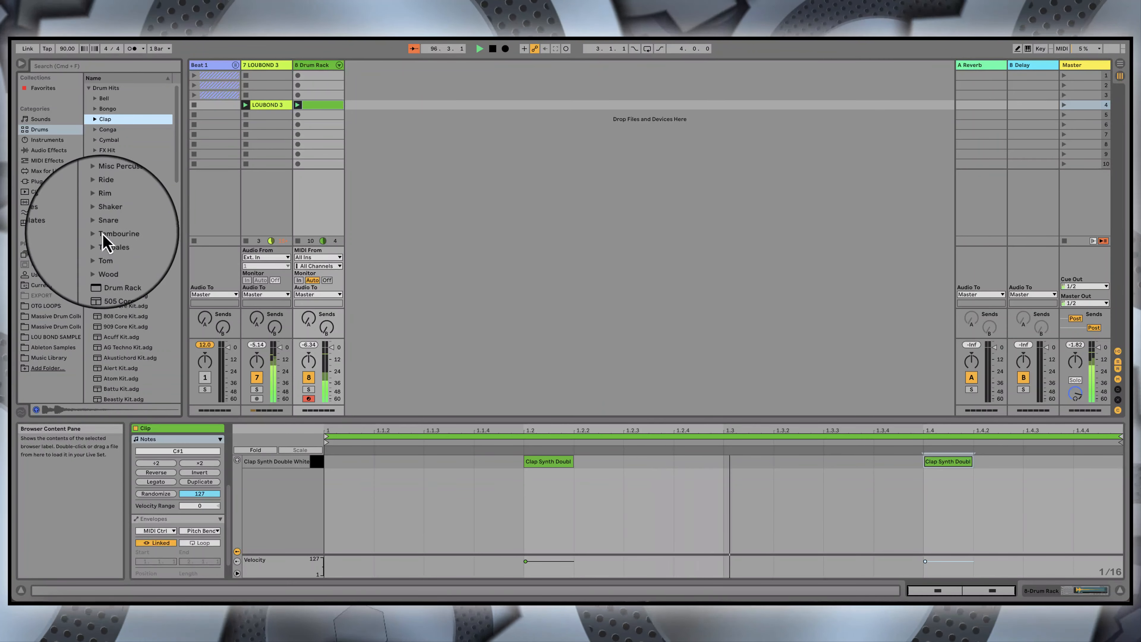
pyautogui.click(99, 171)
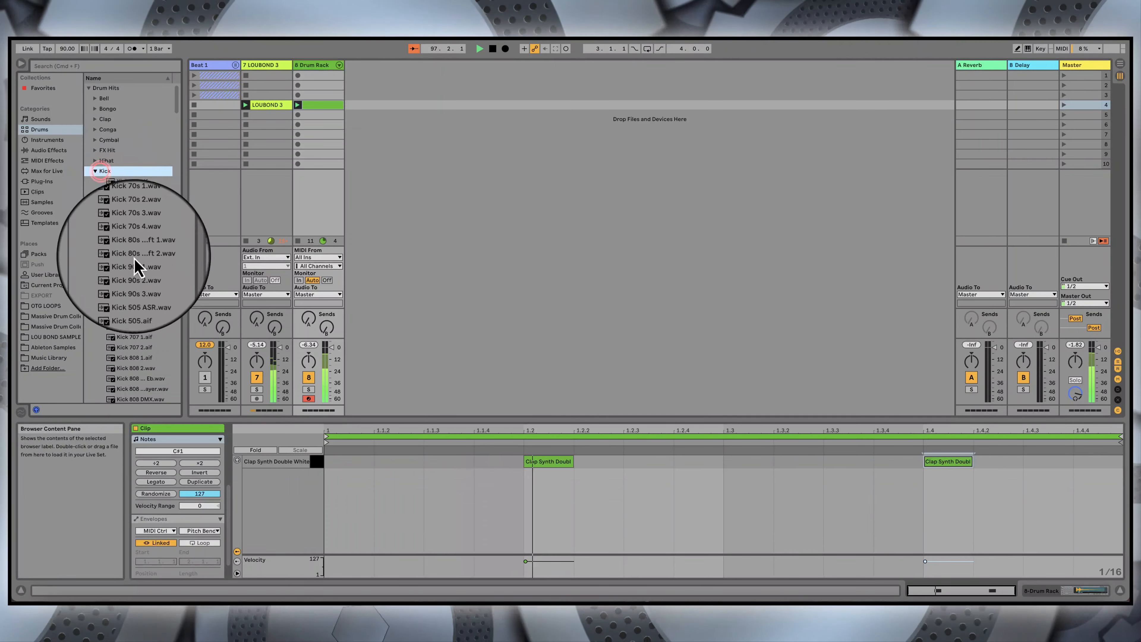
pyautogui.doubleClick(130, 275)
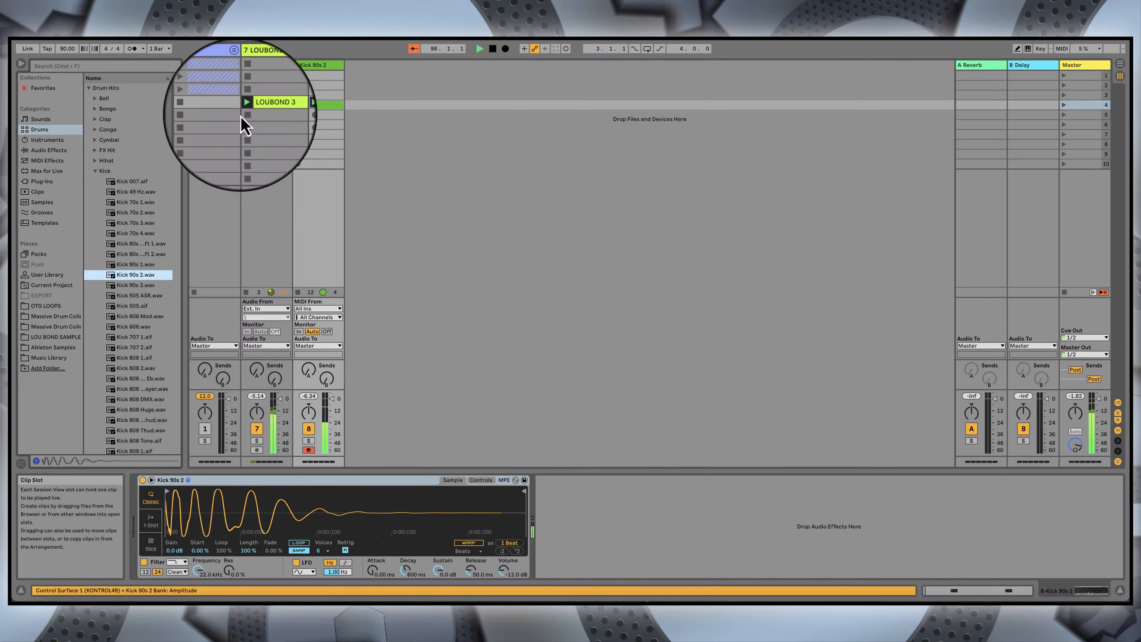
pyautogui.press('super+z')
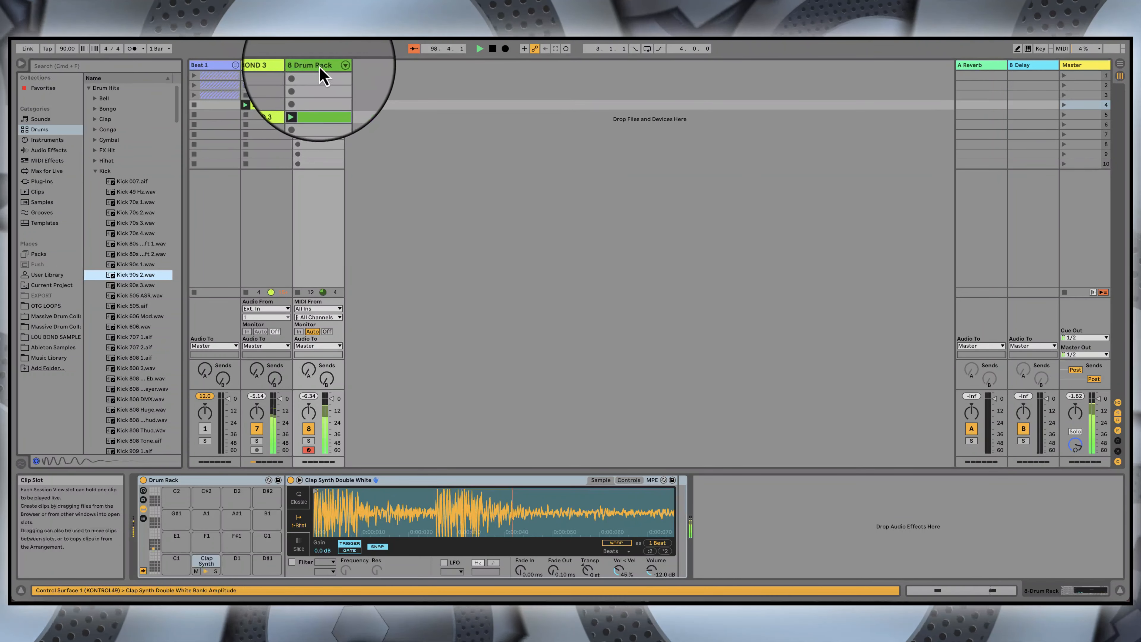
pyautogui.moveTo(131, 276); pyautogui.dragTo(177, 563)
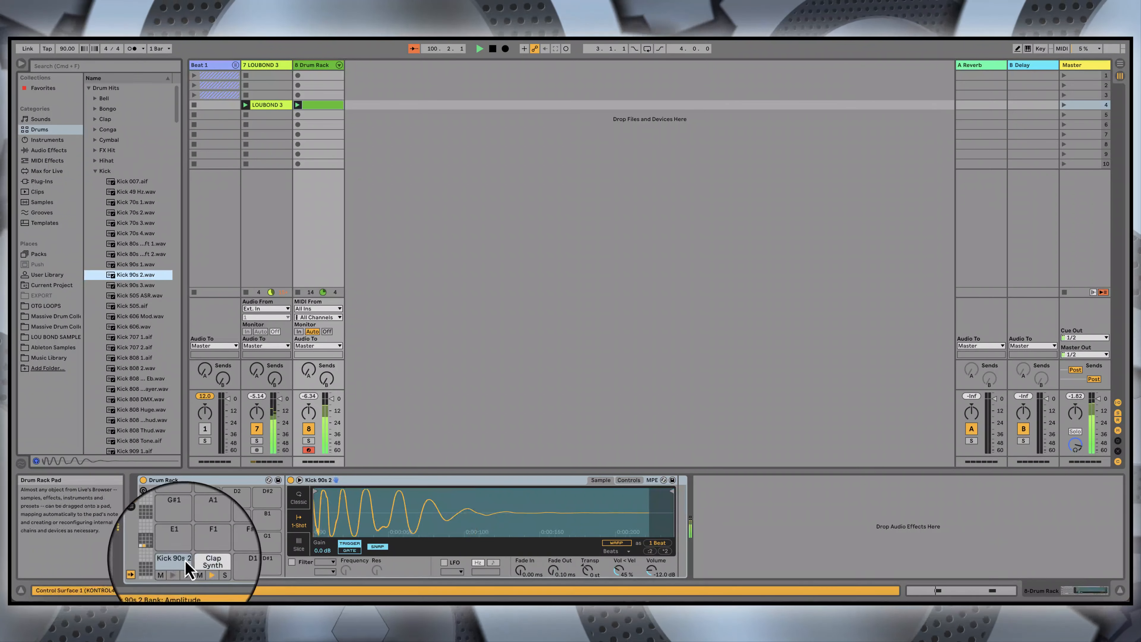
# Step: Add Kick 90s 2 notes at 1.1, 1.1.3, 1.3, 1.3.3 and 1.4.4 in the drum clip, and raise the kick notes' velocity
pyautogui.click(317, 105)
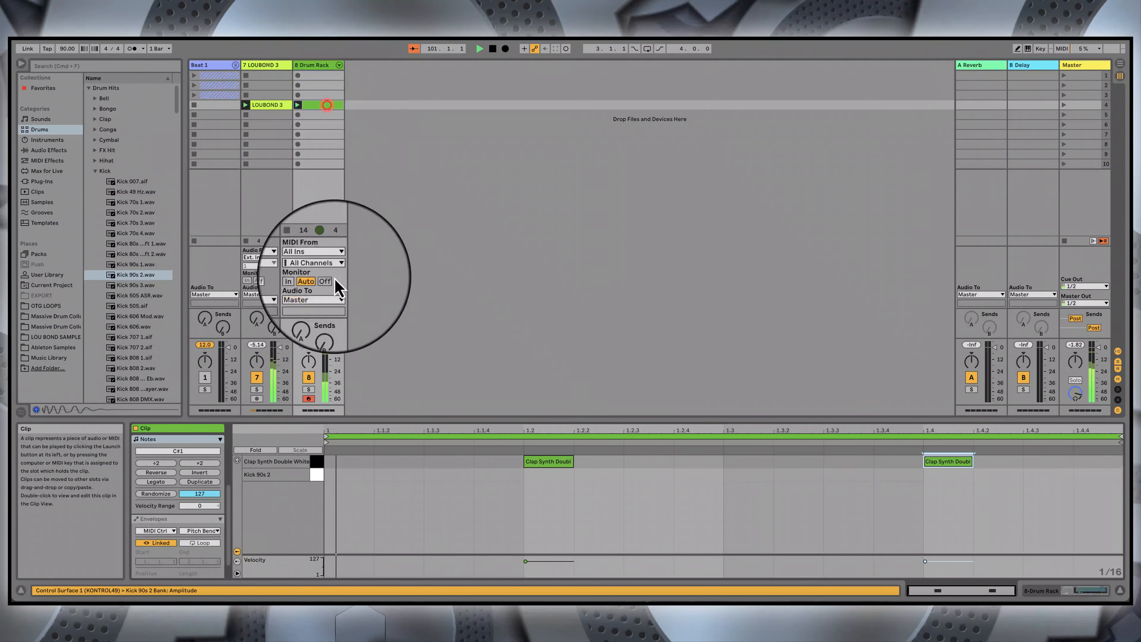
pyautogui.doubleClick(342, 476)
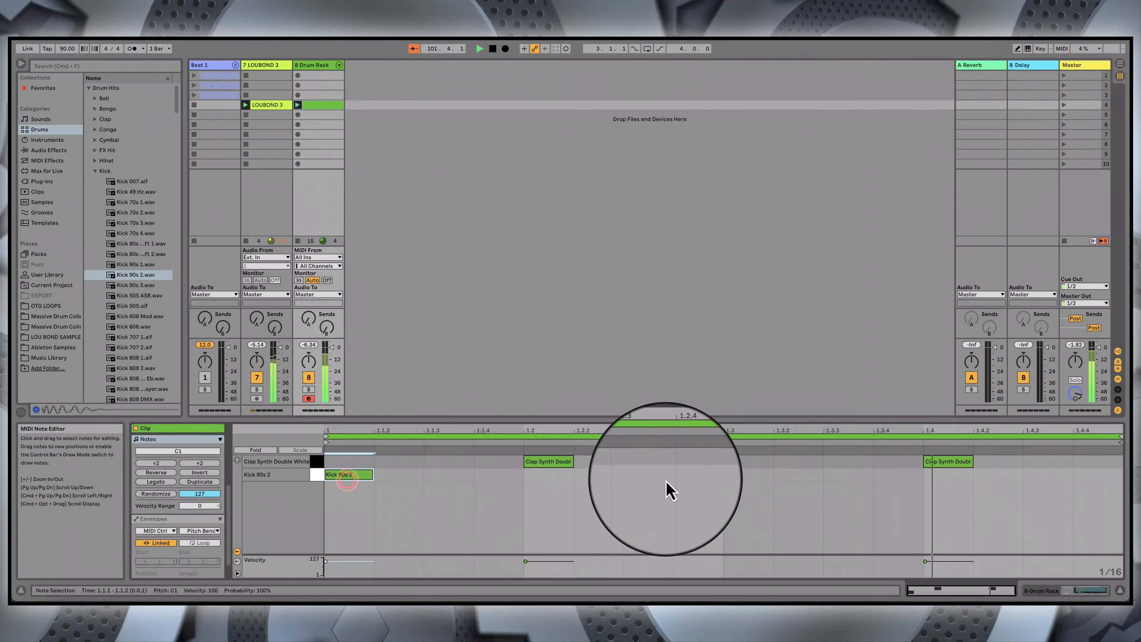
pyautogui.doubleClick(483, 475)
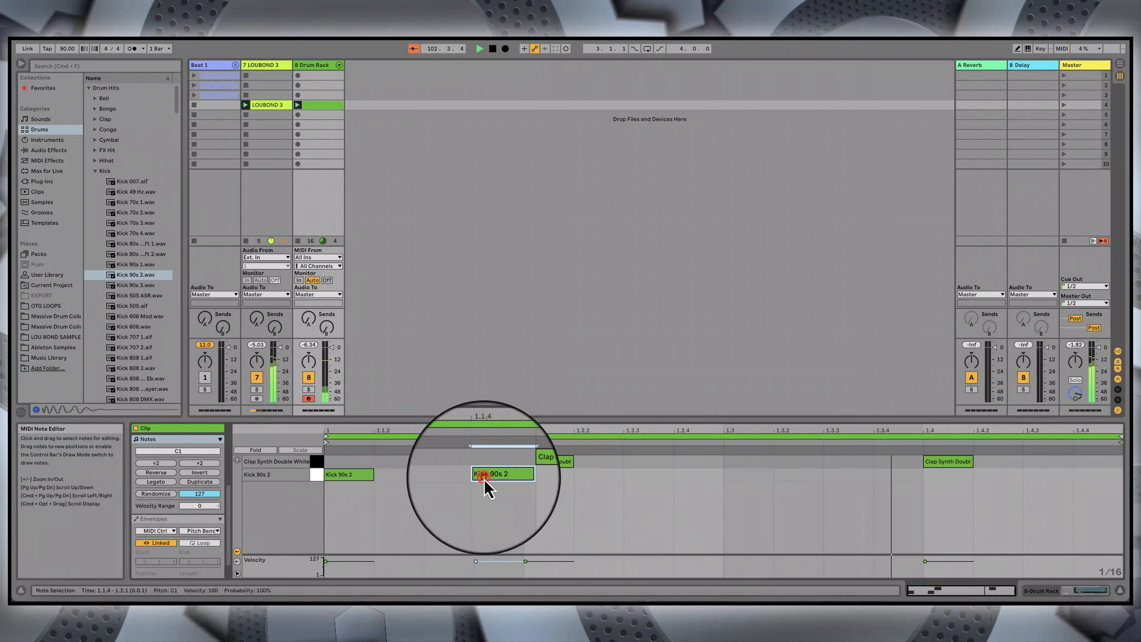
pyautogui.doubleClick(748, 475)
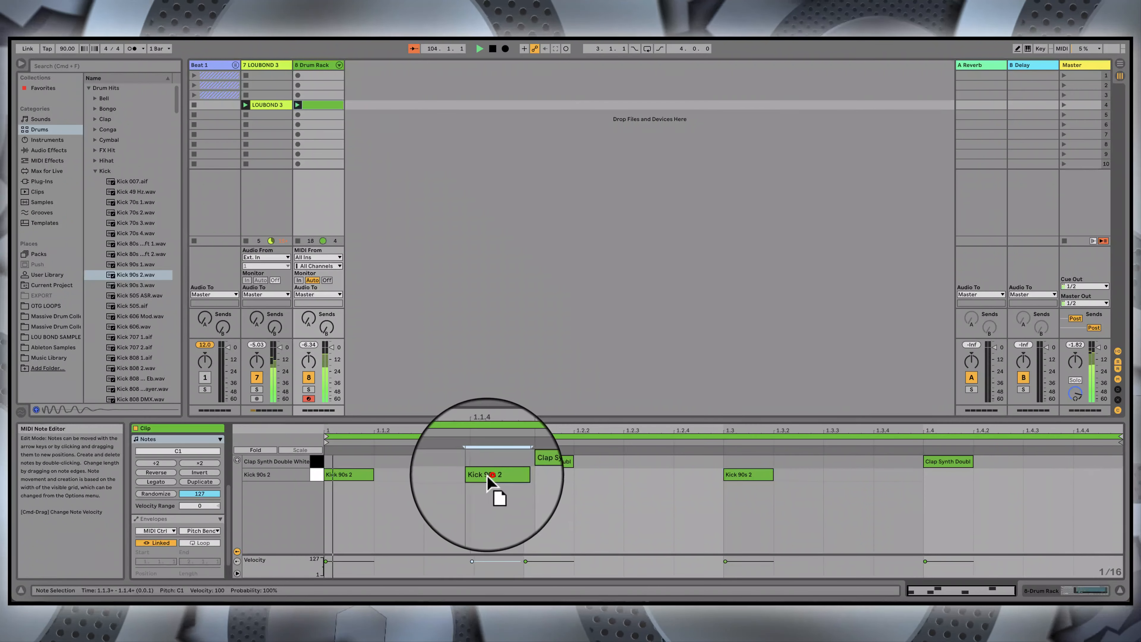
pyautogui.moveTo(497, 477); pyautogui.dragTo(450, 478)
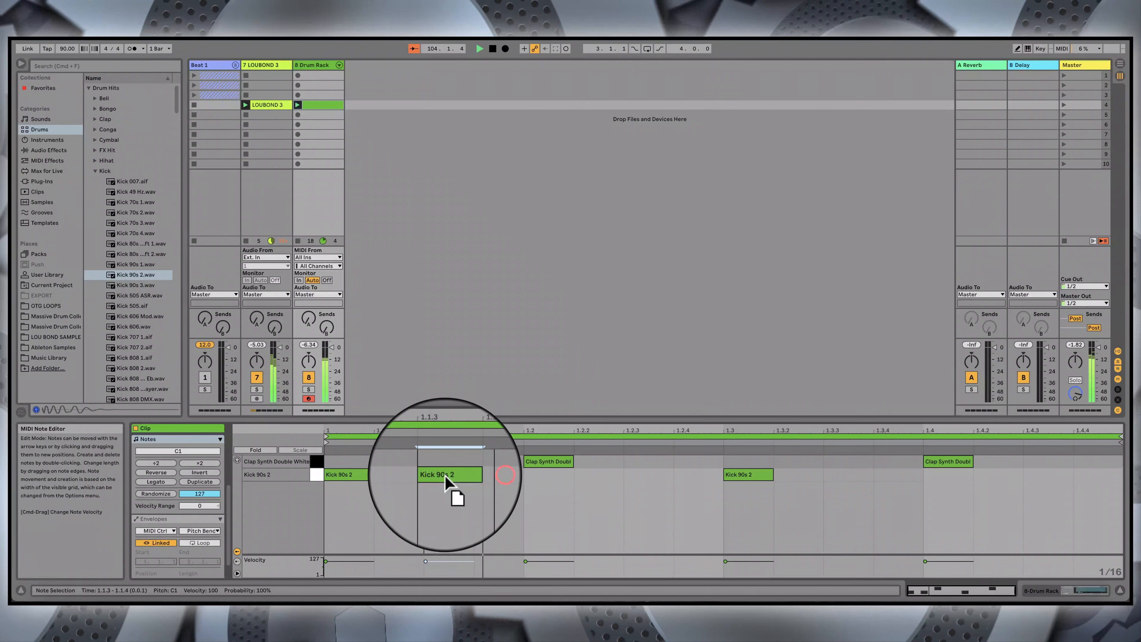
pyautogui.doubleClick(845, 474)
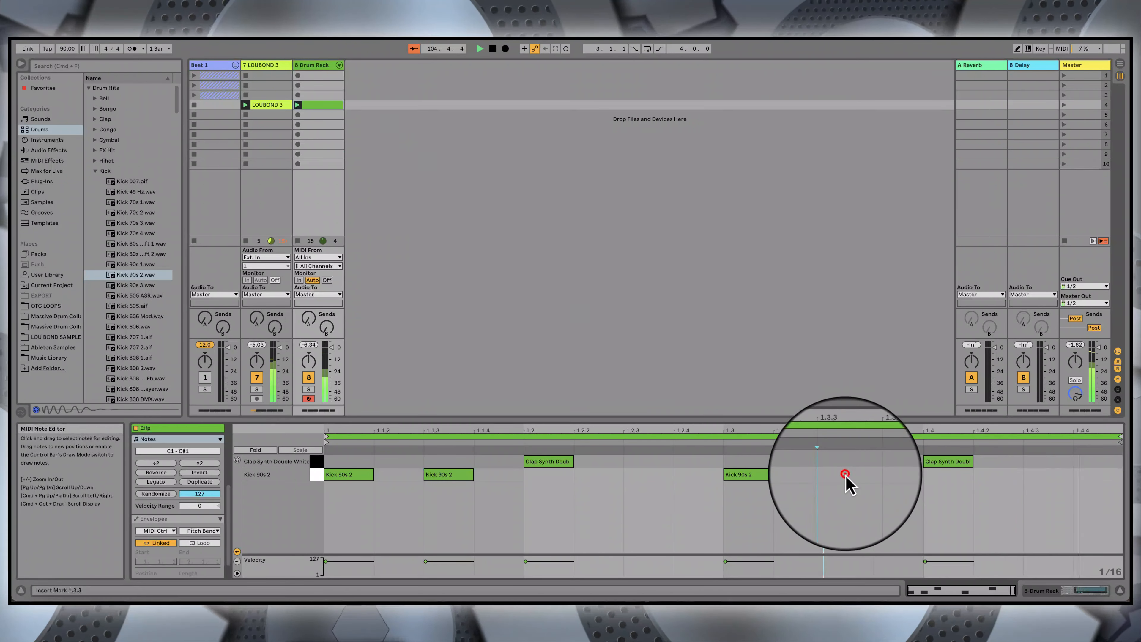
pyautogui.doubleClick(1099, 474)
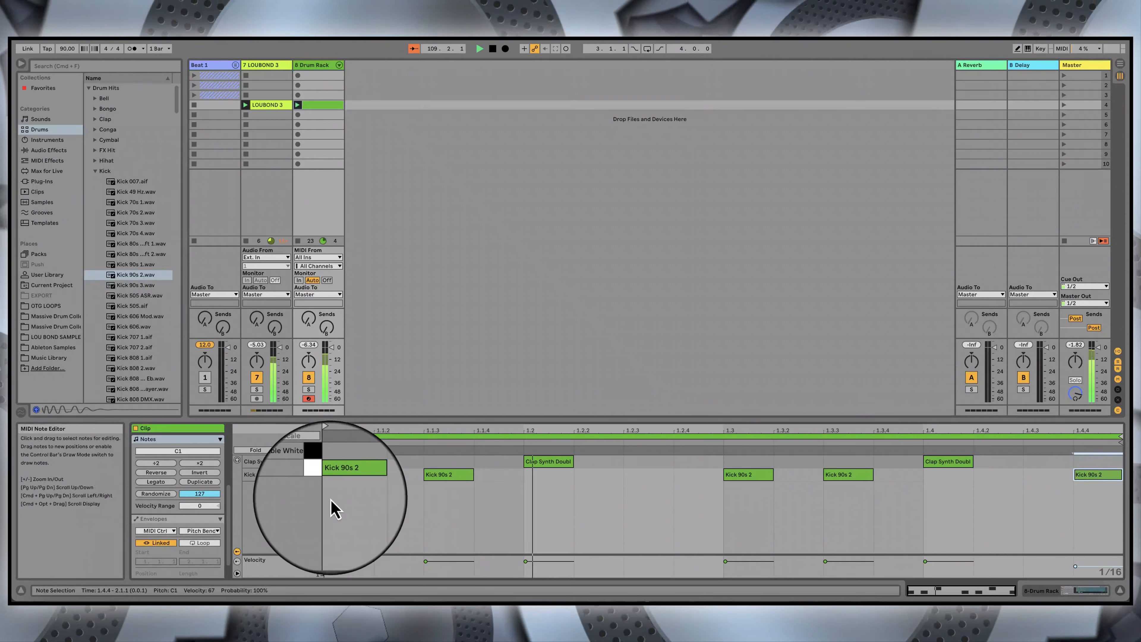
pyautogui.moveTo(330, 498); pyautogui.dragTo(1088, 472)
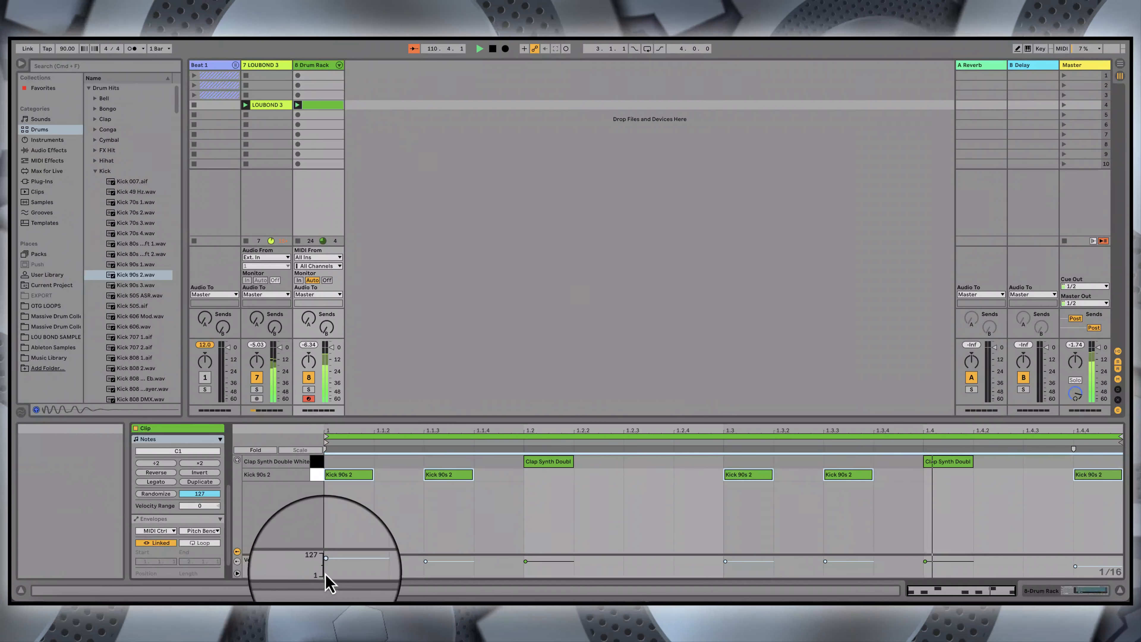
# Step: Shorten the LOUBOND 3 clip's loop to two bars, move it to bars 5 to 7, and transpose the clip up 6 semitones
pyautogui.click(266, 104)
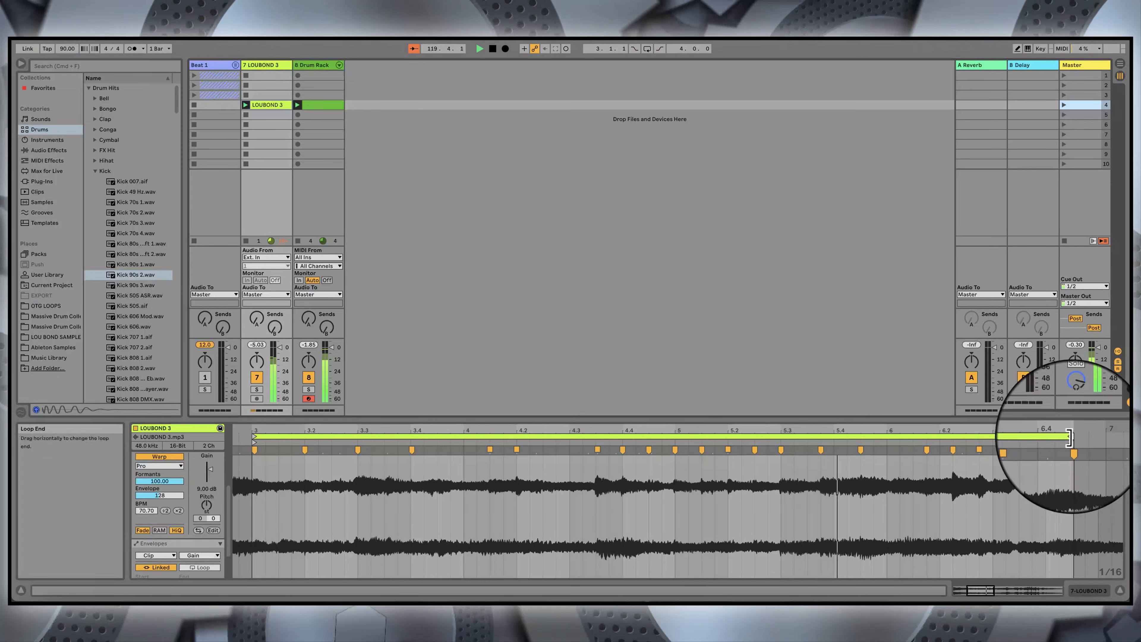
pyautogui.moveTo(1070, 437); pyautogui.dragTo(671, 455)
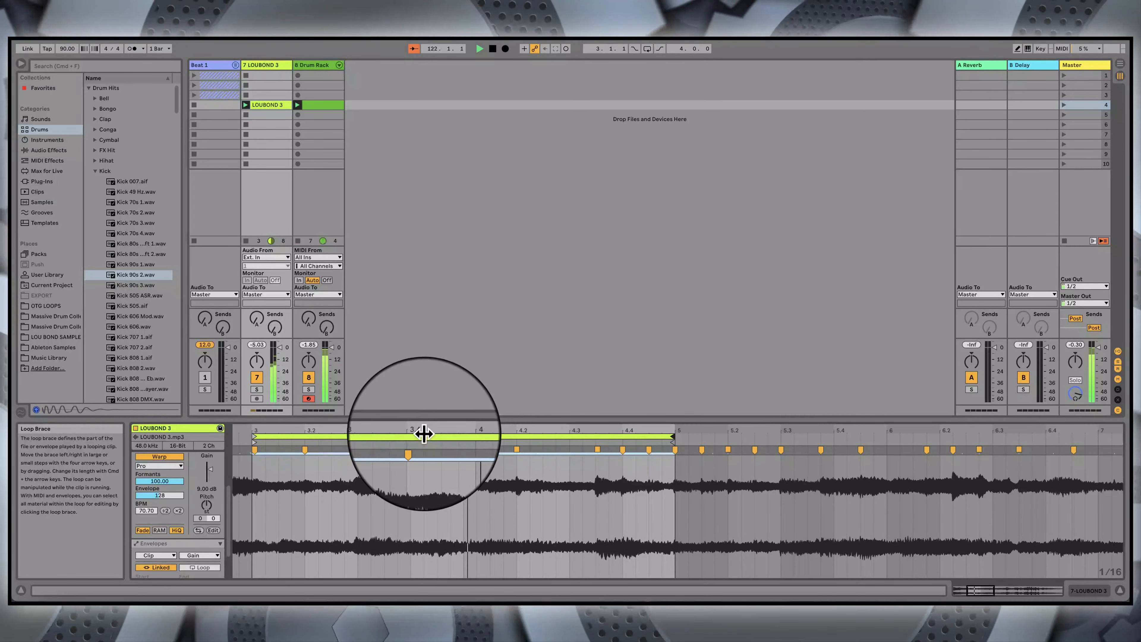
pyautogui.moveTo(424, 437); pyautogui.dragTo(853, 436)
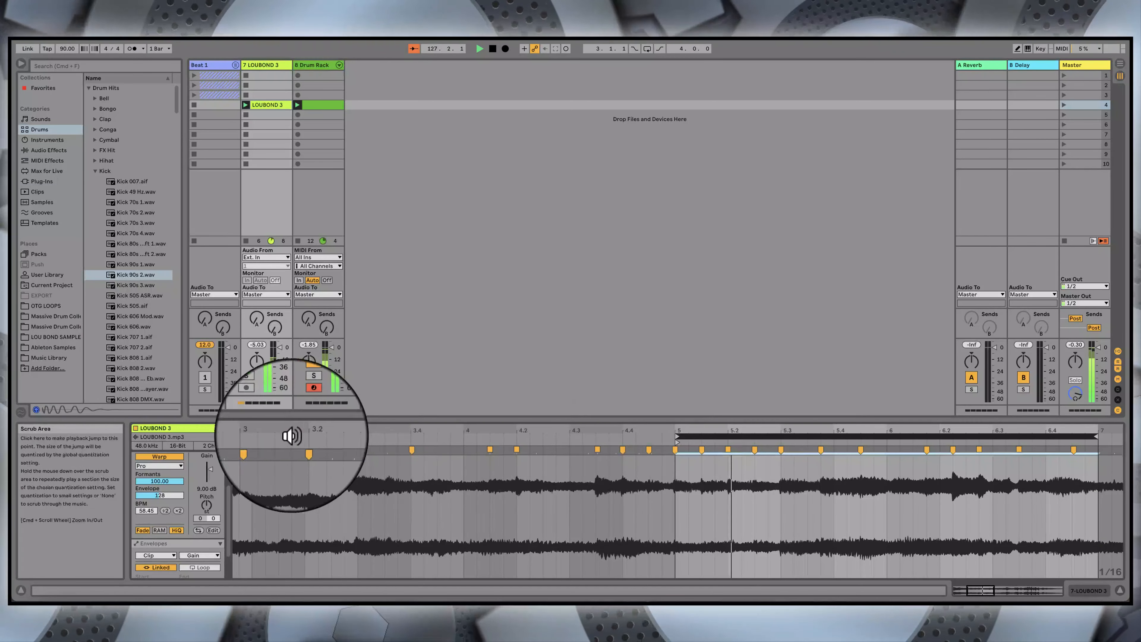
pyautogui.click(206, 505)
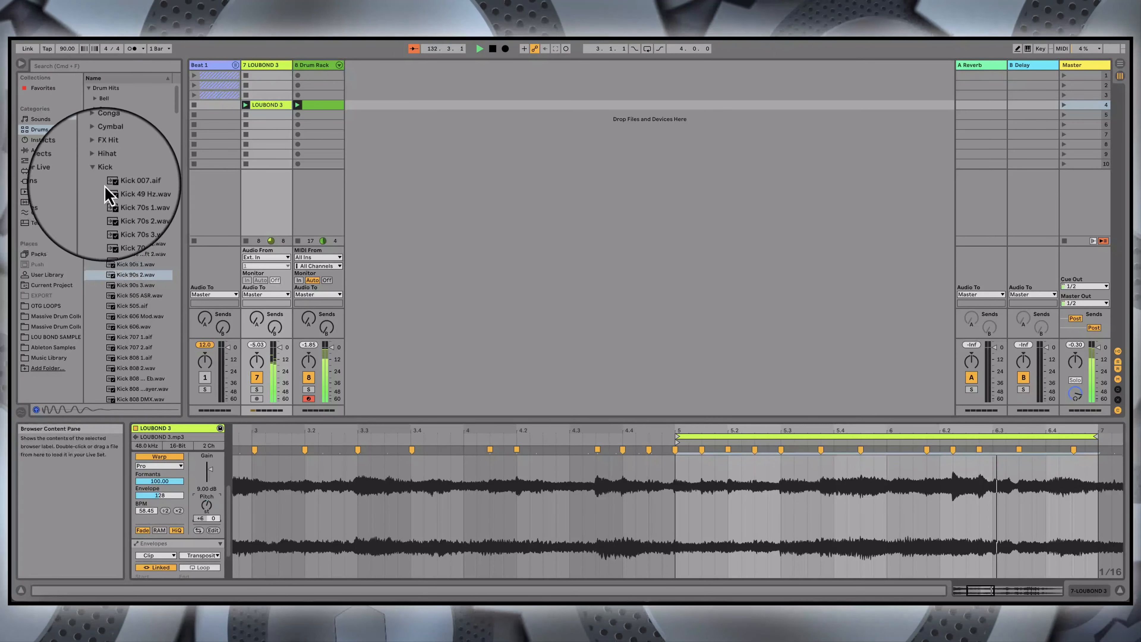
# Step: Collapse the Kick sample folder and duplicate the LOUBOND 3 track together with its scene 4 clip
pyautogui.click(95, 171)
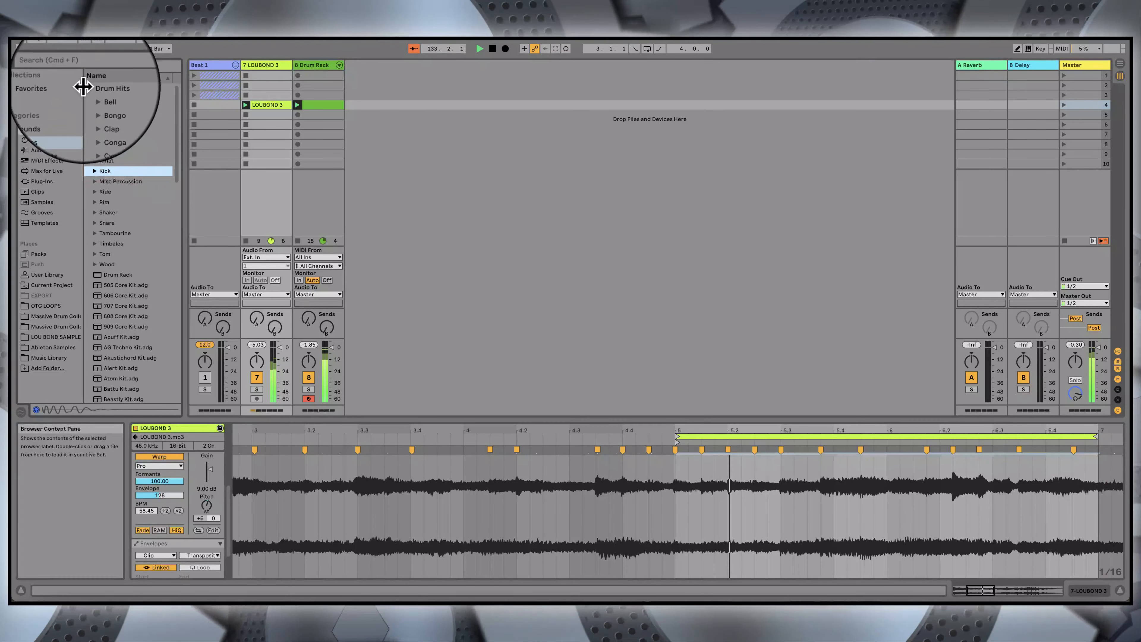
pyautogui.click(267, 67)
pyautogui.rightClick(268, 68)
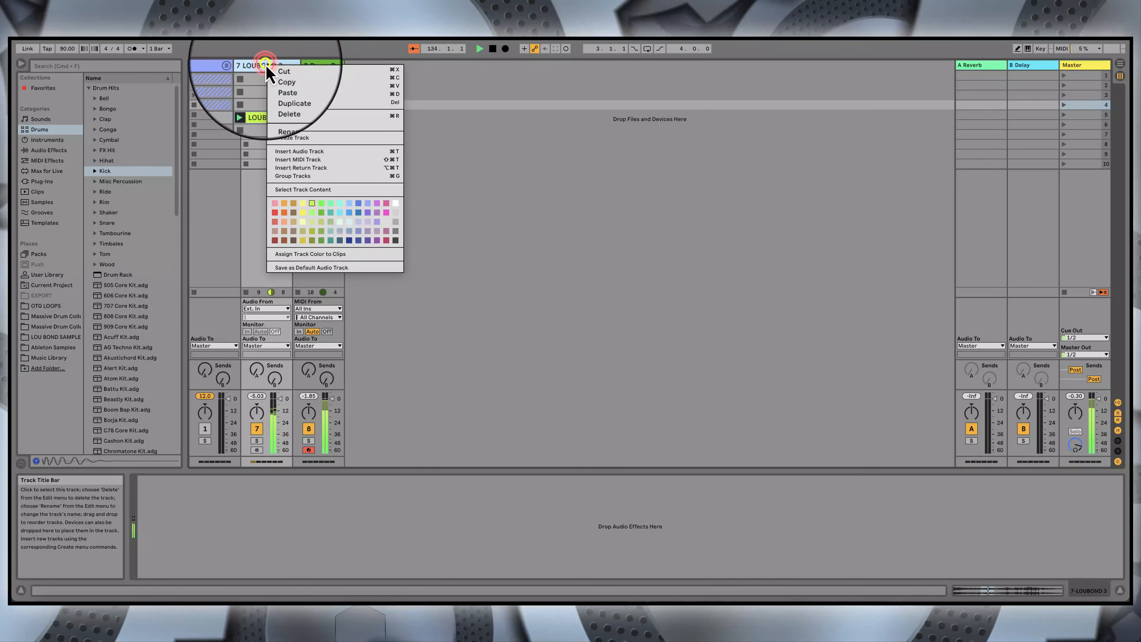
pyautogui.click(297, 94)
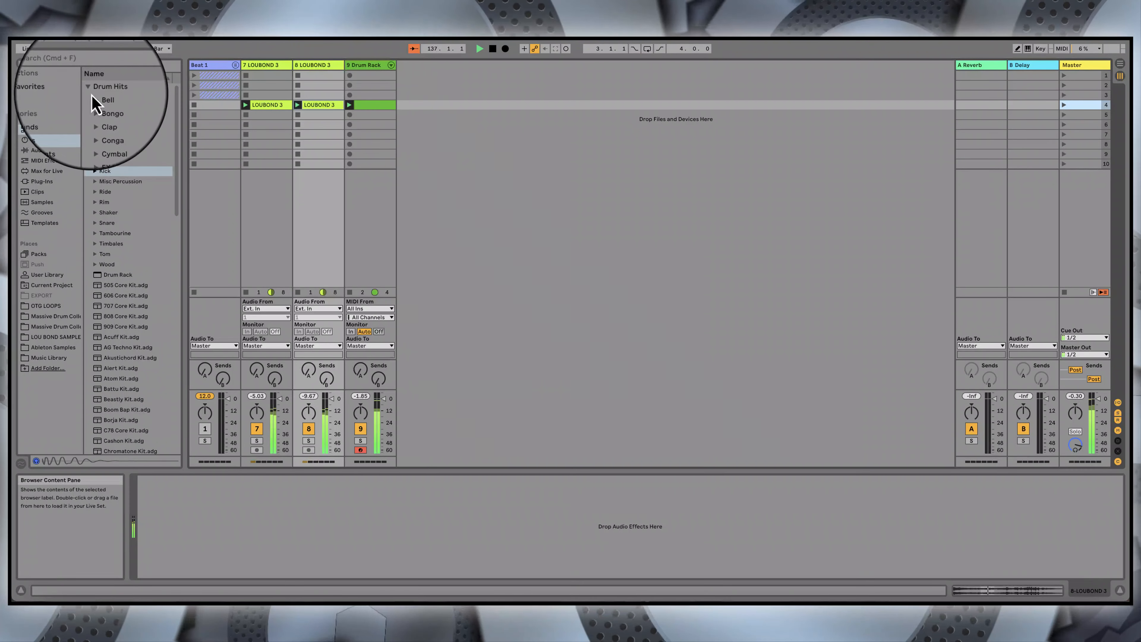
# Step: Load an Auto Filter from the EQ & Filters audio effects onto the duplicated LOUBOND 3 track
pyautogui.click(45, 139)
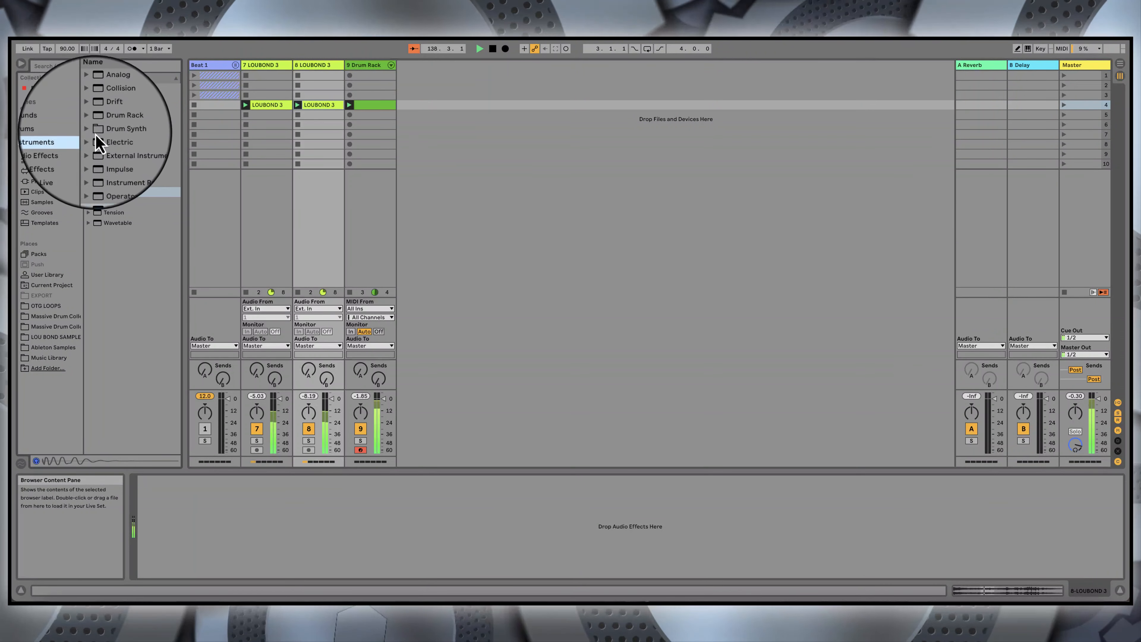
pyautogui.click(47, 151)
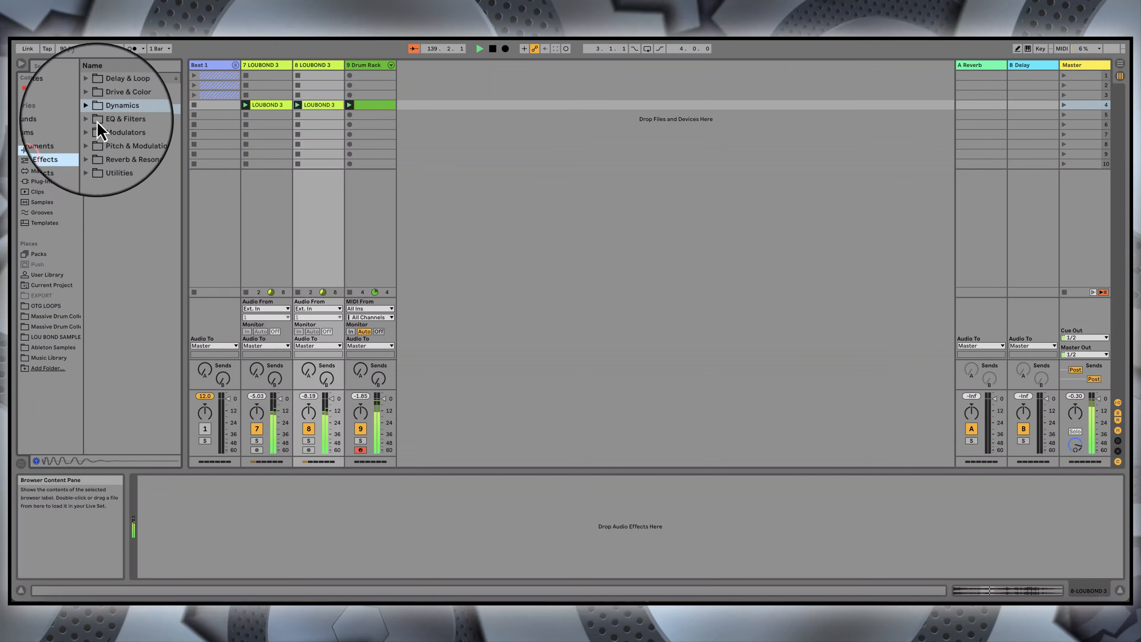
pyautogui.click(88, 109)
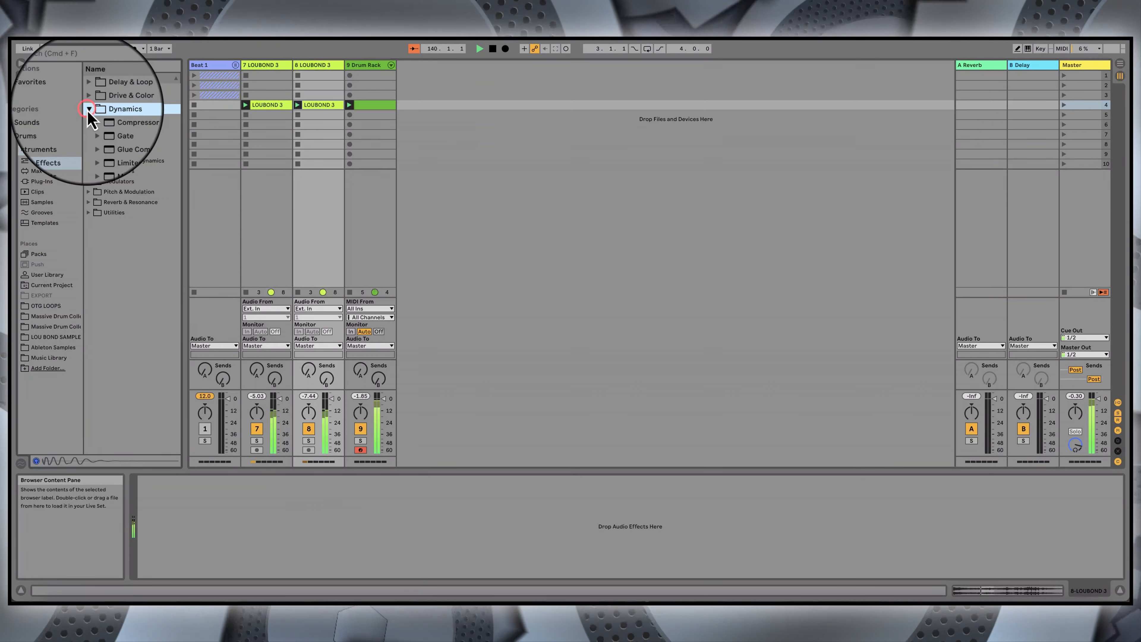
pyautogui.click(89, 109)
pyautogui.click(89, 119)
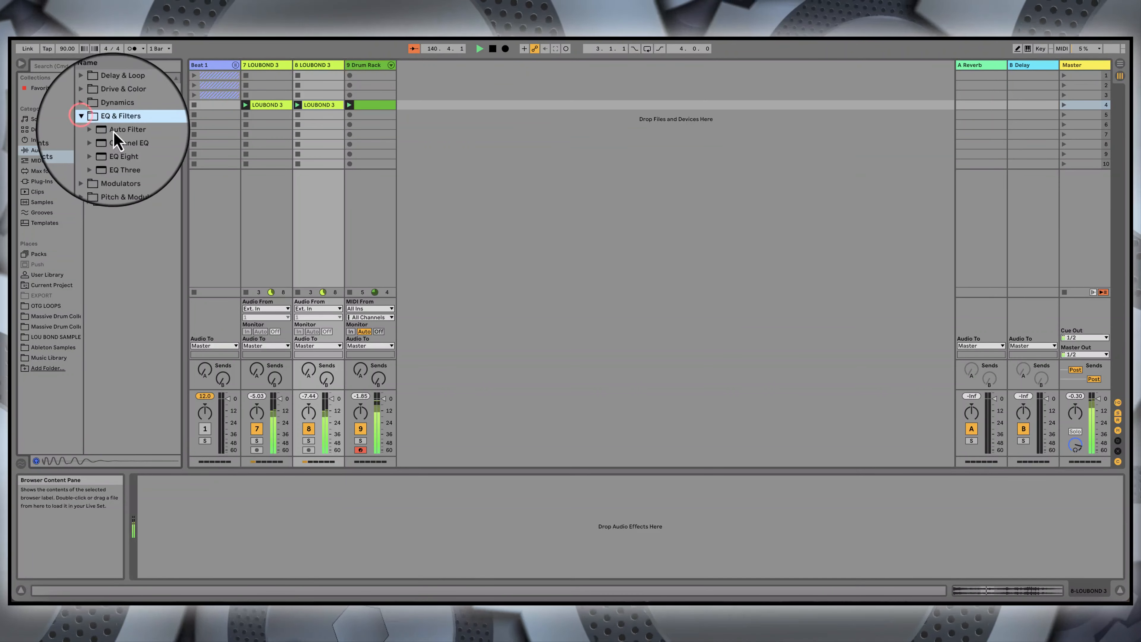
pyautogui.moveTo(112, 130); pyautogui.dragTo(308, 210)
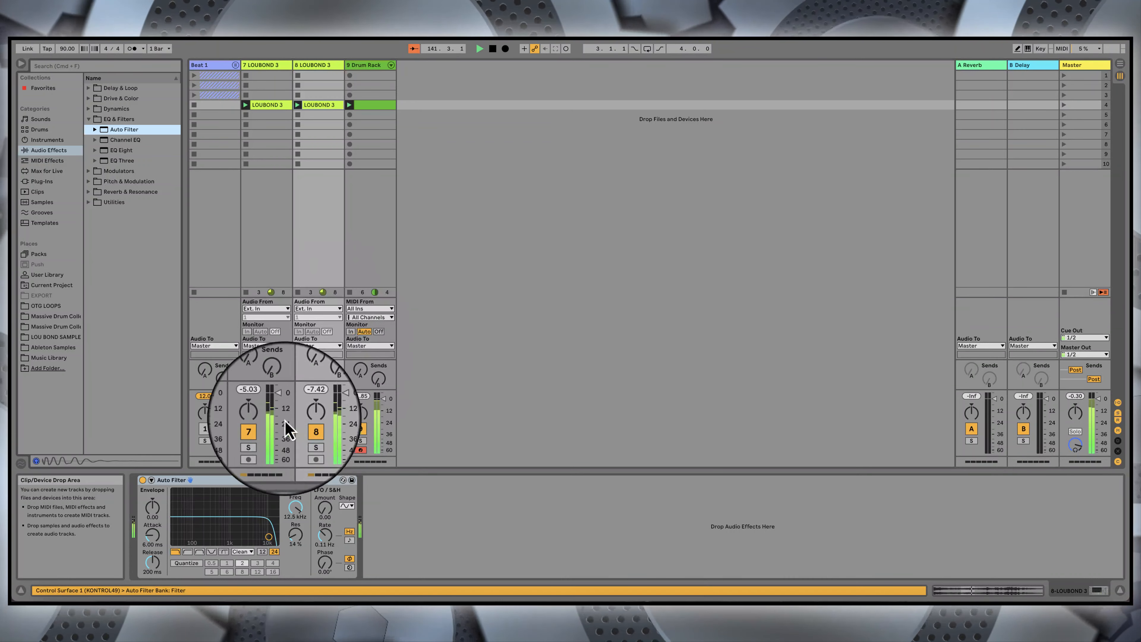
# Step: Set the duplicate track's low-pass filter to 243 Hz with 55% resonance, muting the original LOUBOND 3 track while adjusting and unmuting it again
pyautogui.moveTo(270, 537); pyautogui.dragTo(199, 518)
pyautogui.click(256, 429)
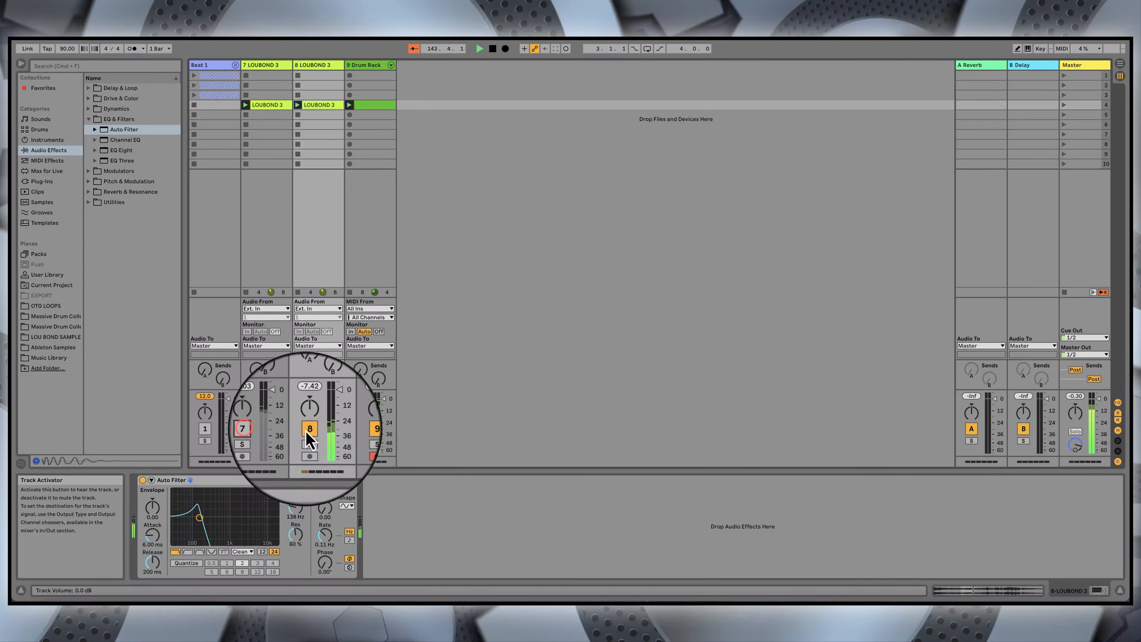
pyautogui.click(331, 399)
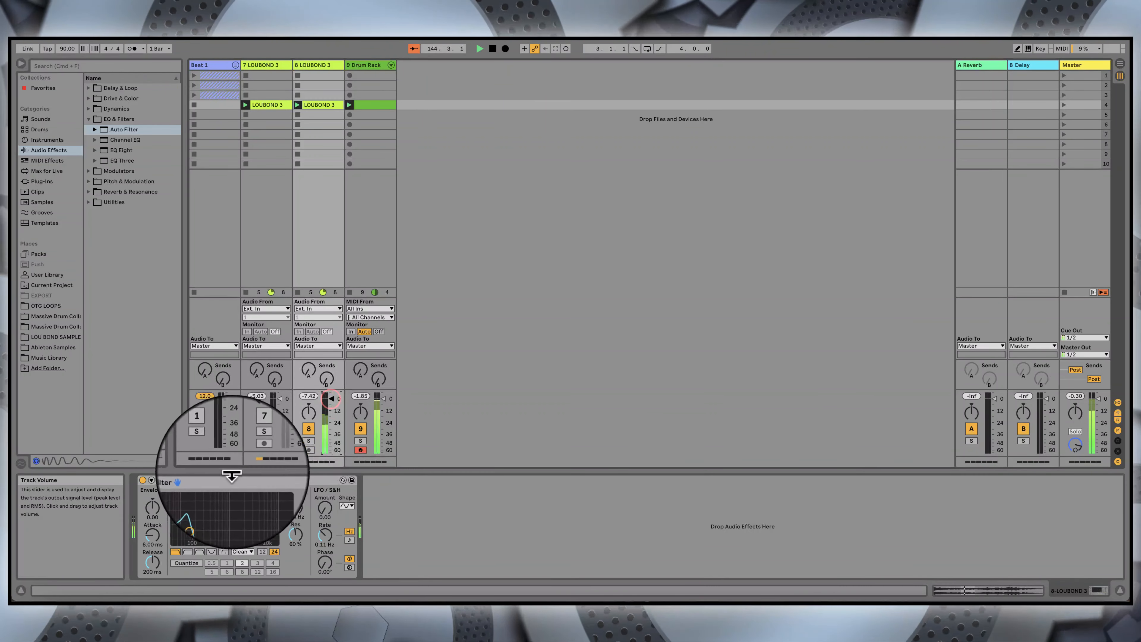
pyautogui.moveTo(199, 518); pyautogui.dragTo(206, 518)
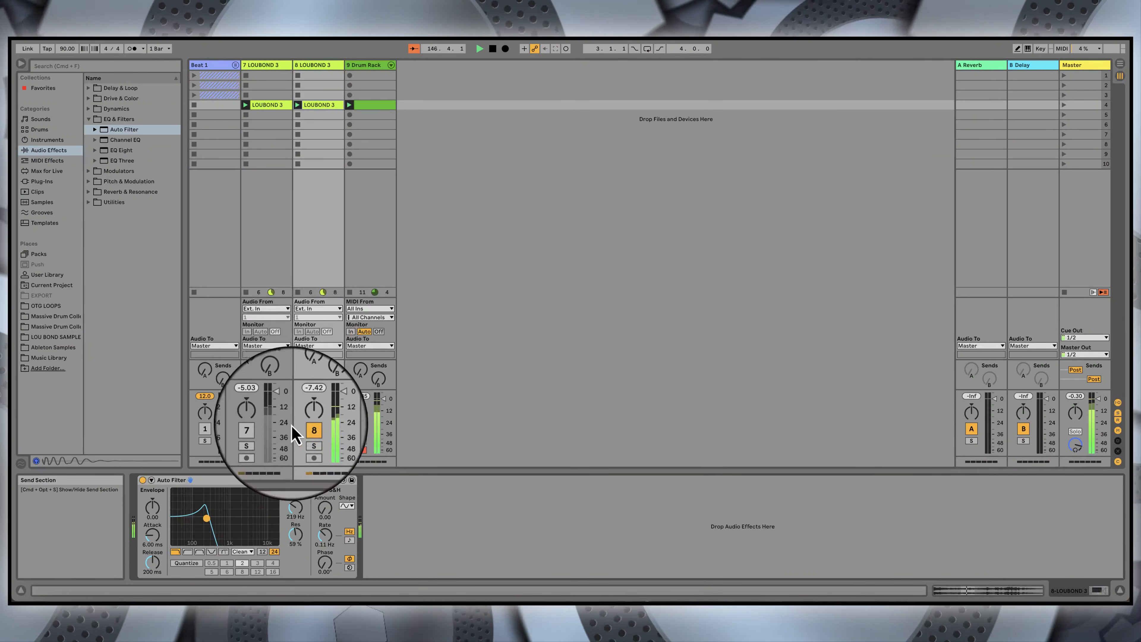
pyautogui.moveTo(205, 519); pyautogui.dragTo(208, 521)
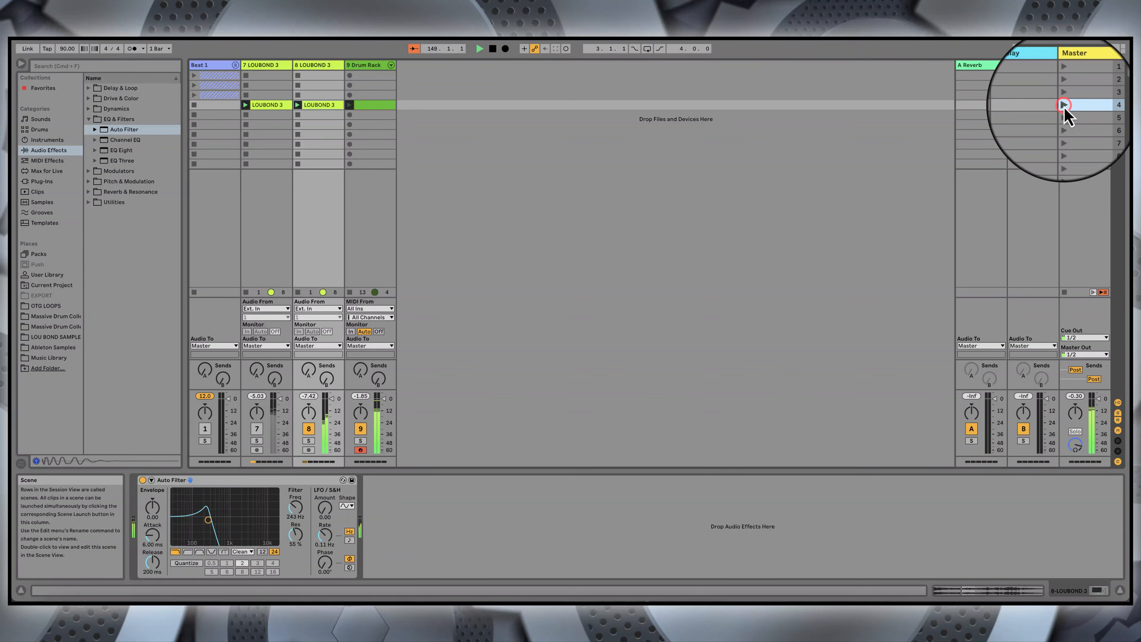
pyautogui.click(256, 430)
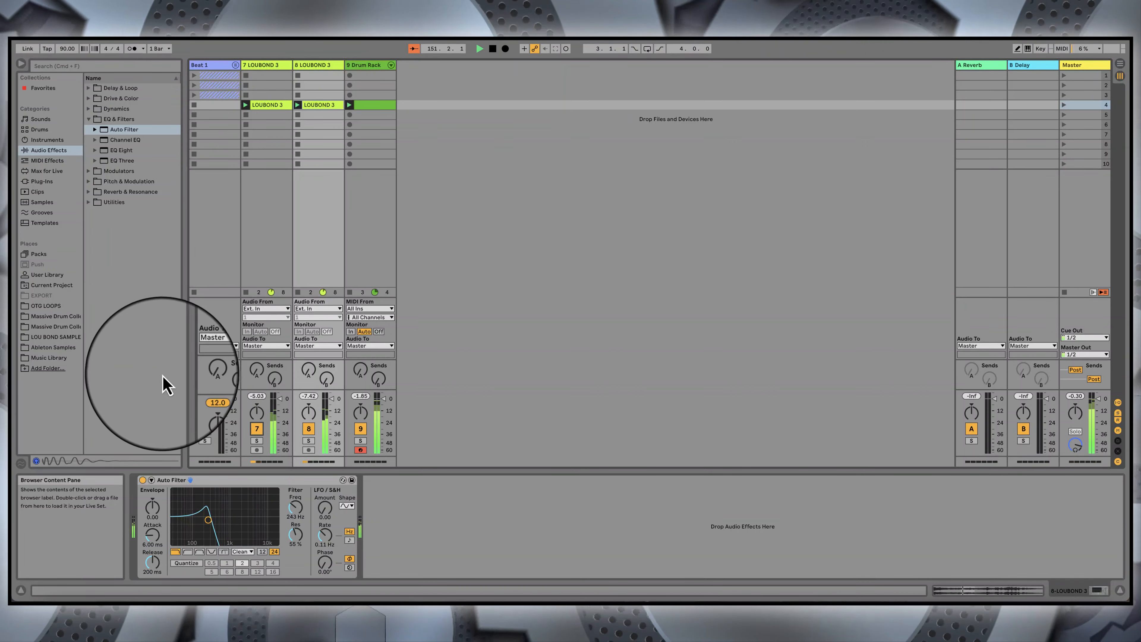
# Step: Extend the Drum Rack clip in scene 4 to four bars by duplicating its loop and notes twice
pyautogui.click(373, 66)
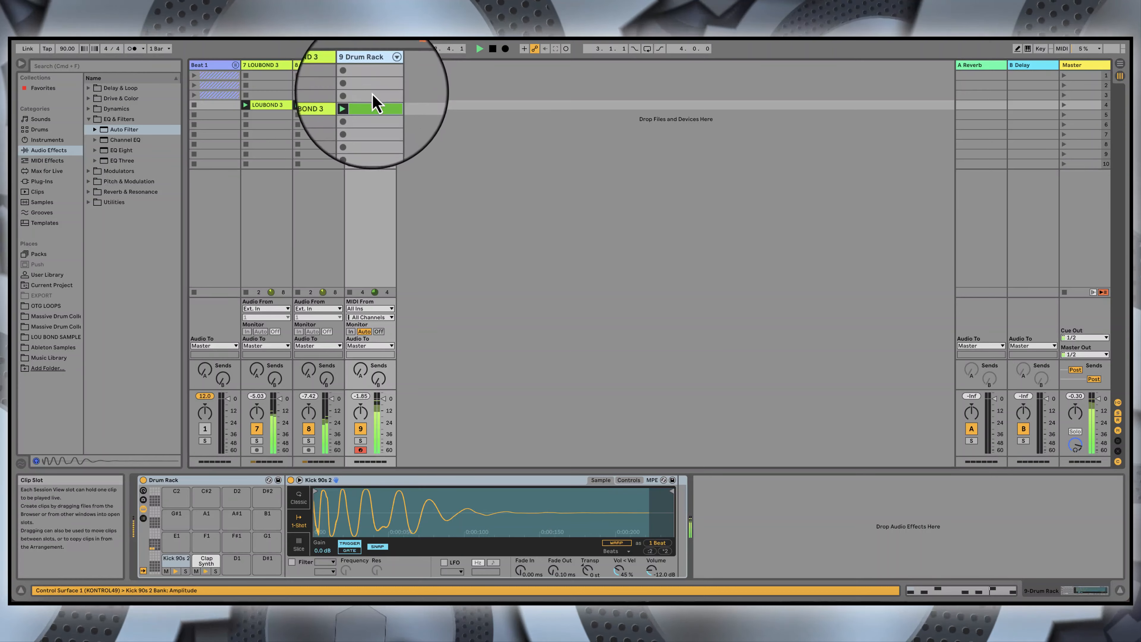
pyautogui.click(371, 105)
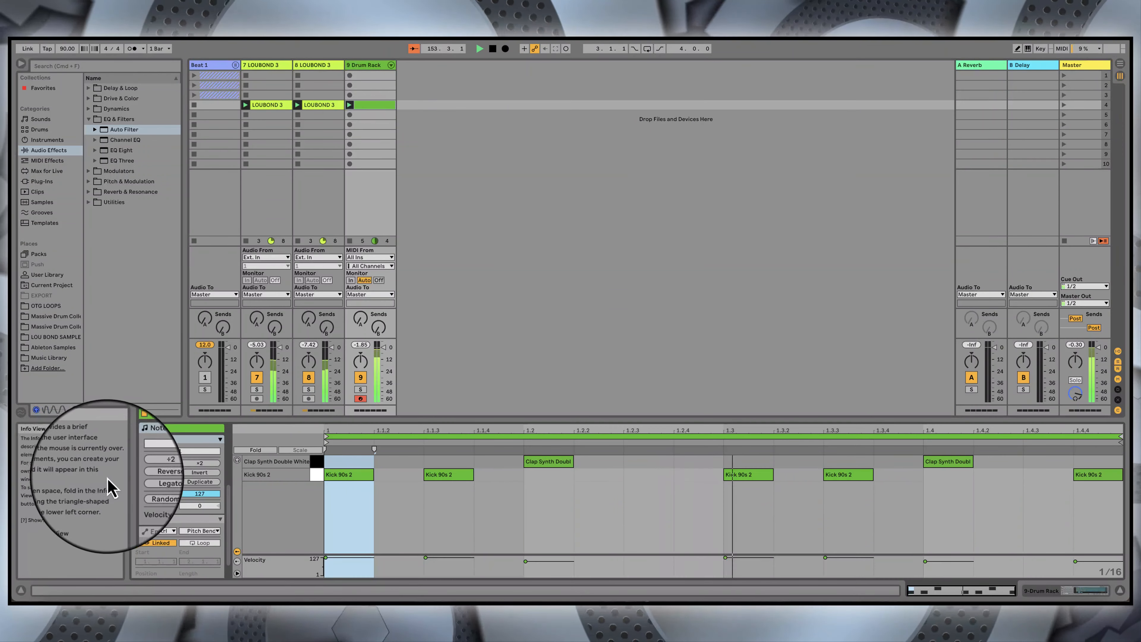
pyautogui.click(198, 482)
pyautogui.click(199, 485)
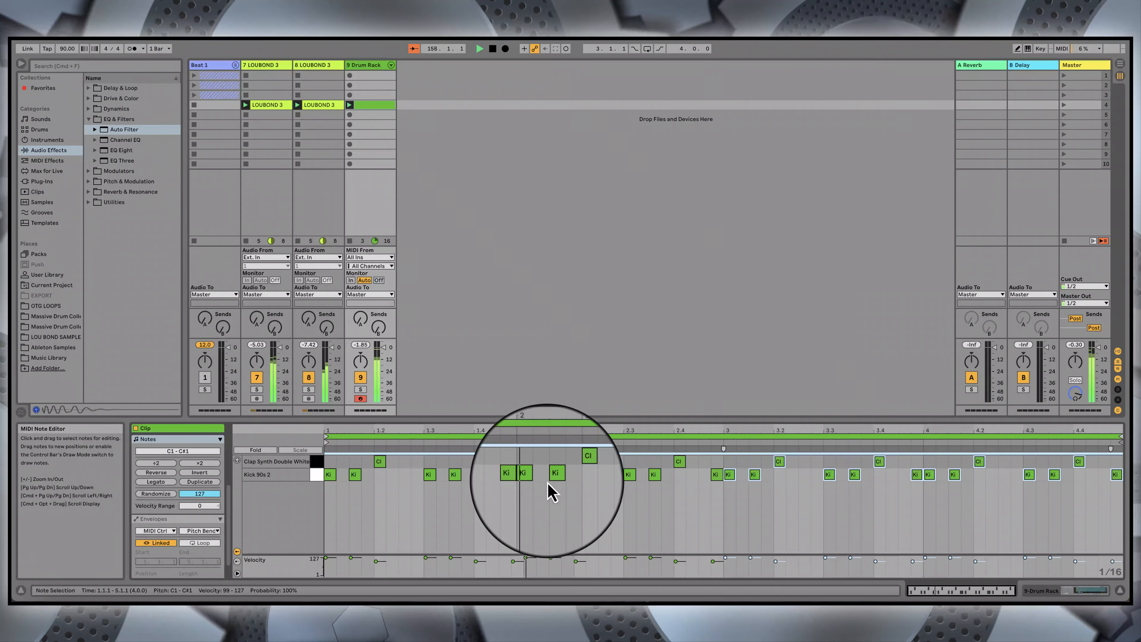
# Step: Add extra clap notes at 3.2.4 and 1.1.2 in the drum clip, and fold the note editor to the used rows
pyautogui.doubleClick(812, 461)
pyautogui.doubleClick(839, 461)
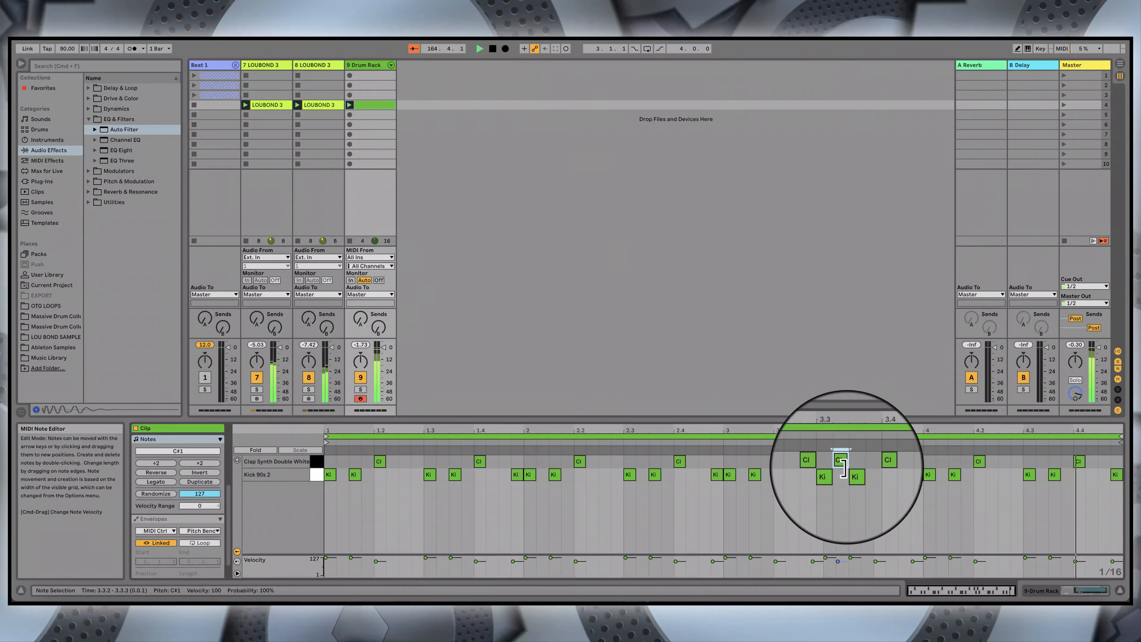
pyautogui.moveTo(840, 461); pyautogui.dragTo(443, 463)
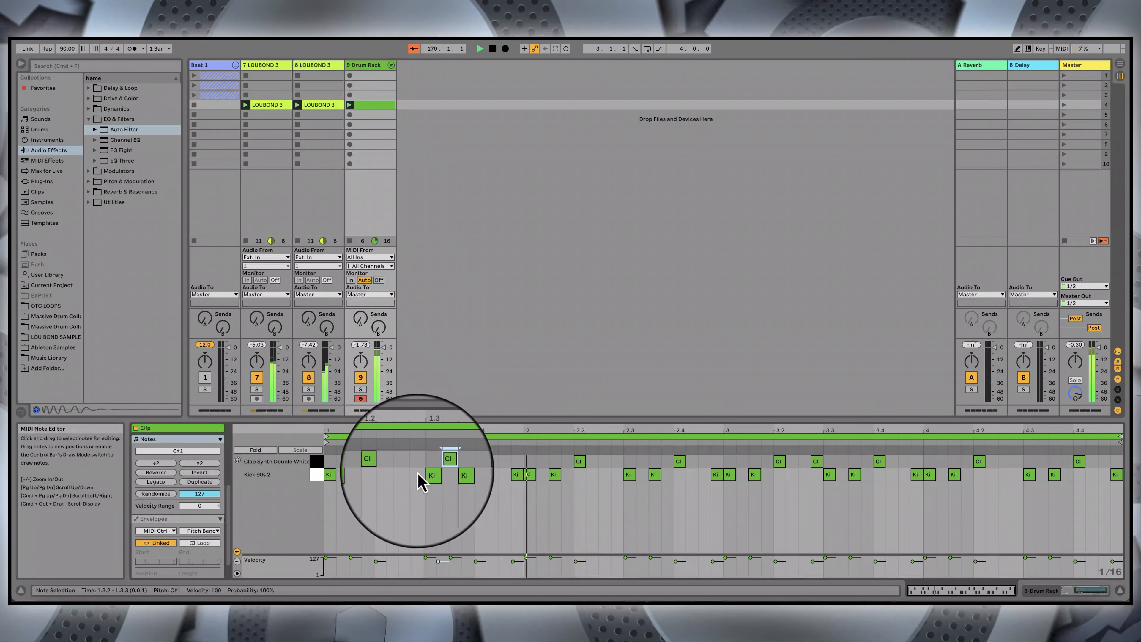
pyautogui.moveTo(441, 463); pyautogui.dragTo(345, 467)
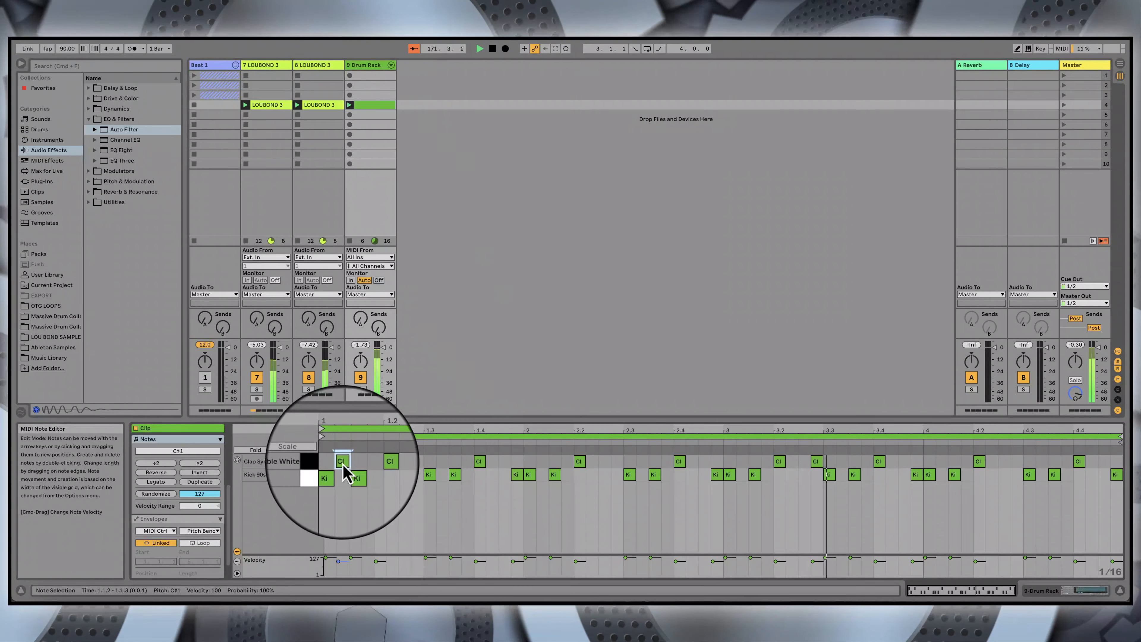
pyautogui.click(256, 449)
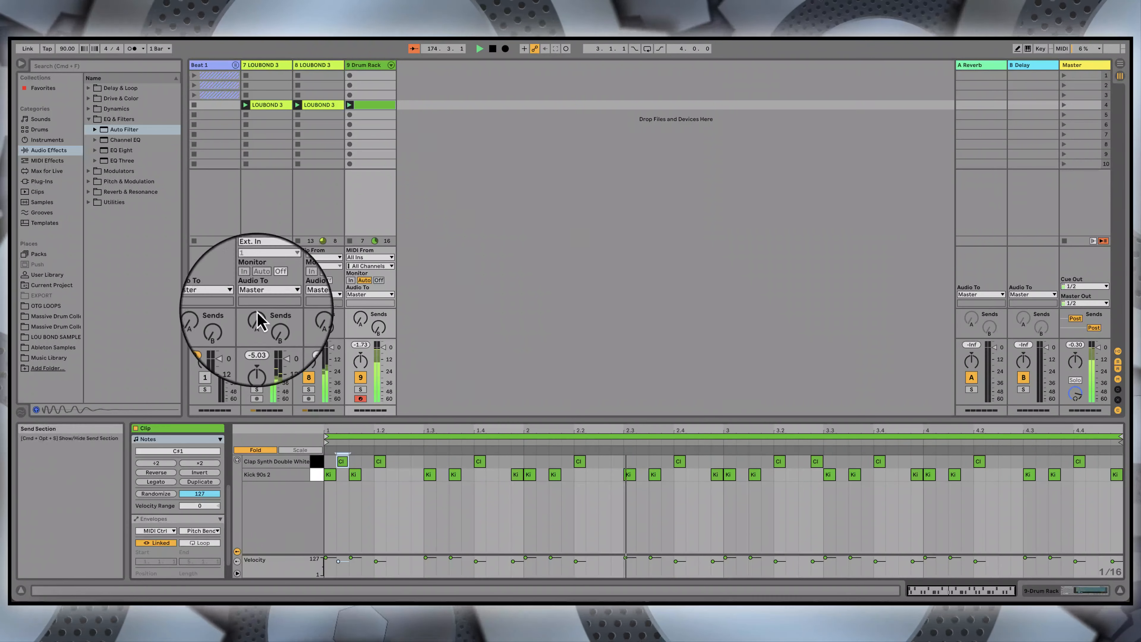
# Step: Load the Hihat Closed Alien Spawn 2 sample from the Hihat drum hits onto the Drum Rack's empty D1 pad
pyautogui.click(372, 105)
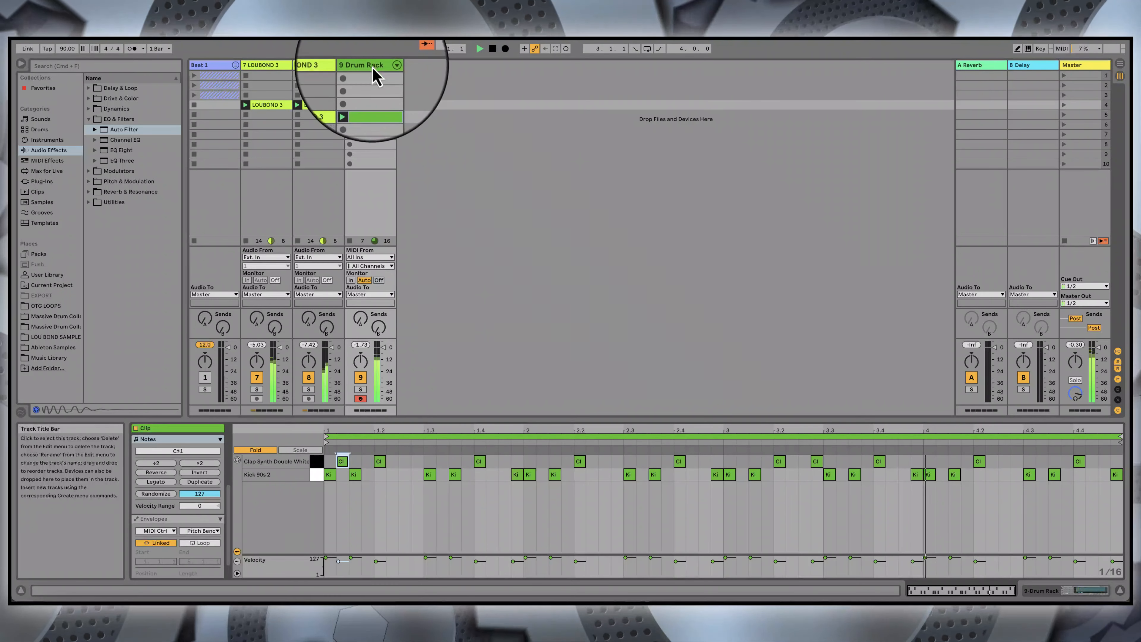
pyautogui.click(371, 65)
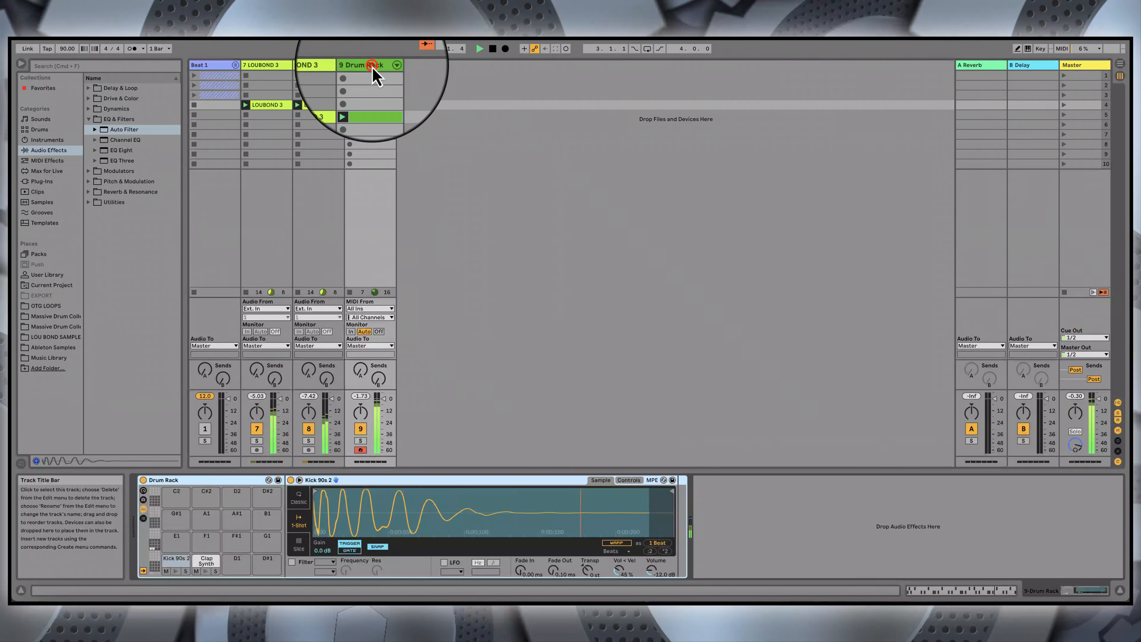
pyautogui.click(89, 119)
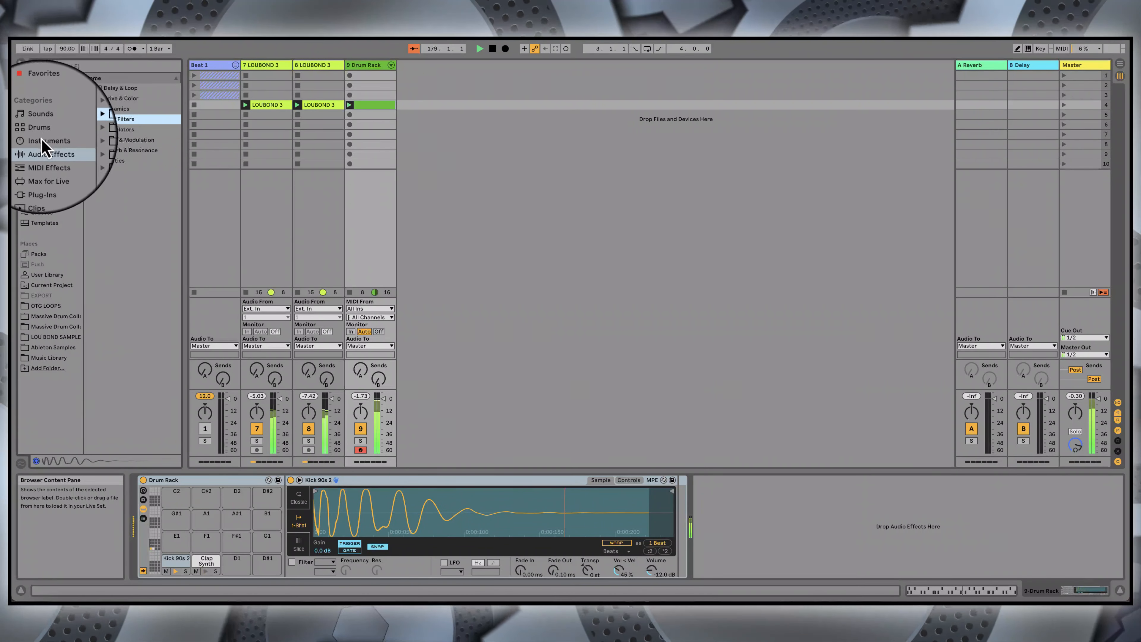
pyautogui.click(36, 129)
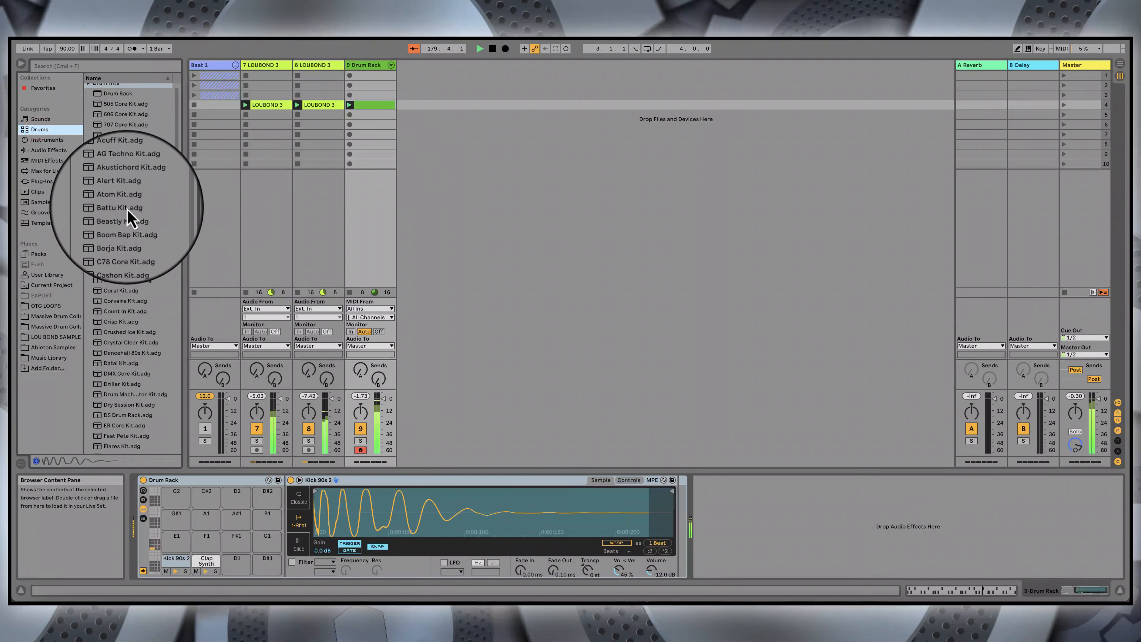
pyautogui.scroll(1, 130, 219)
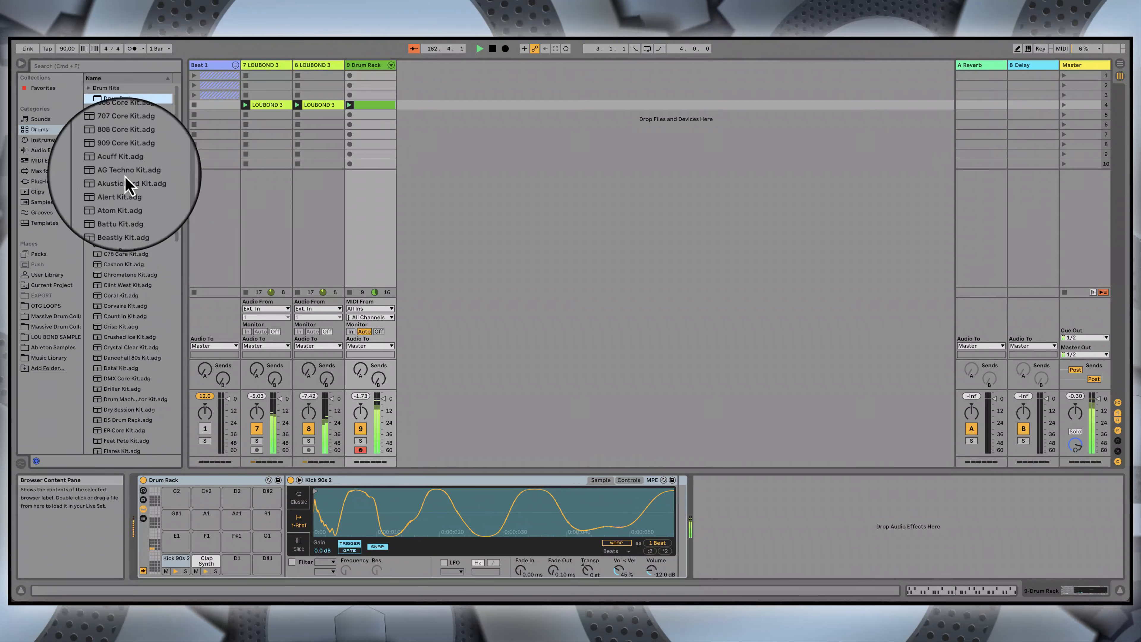
pyautogui.click(88, 87)
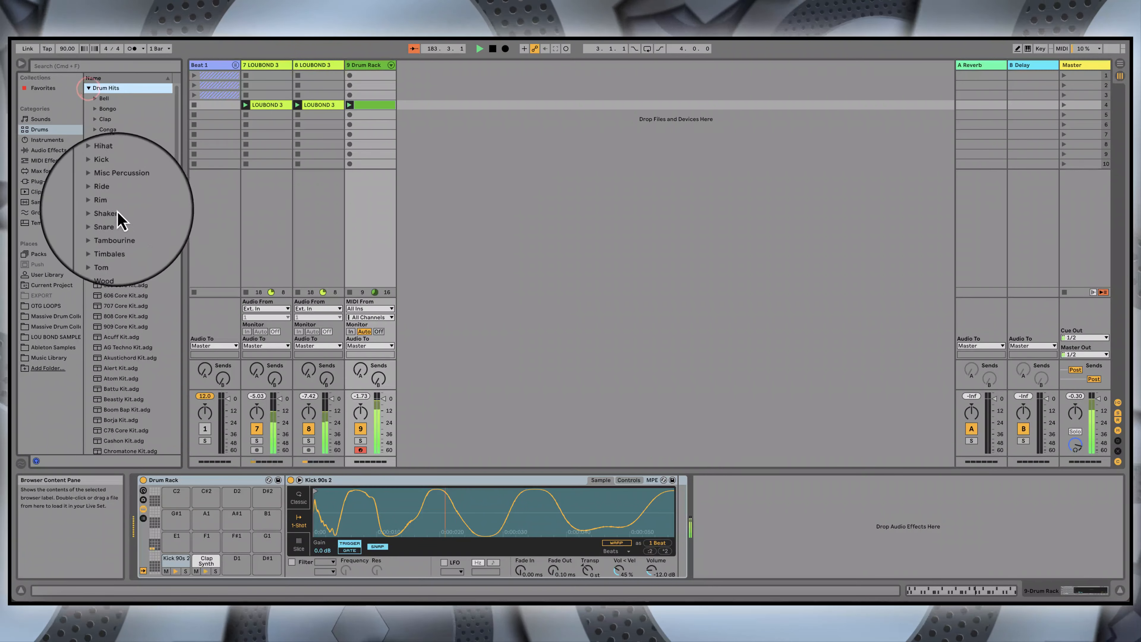
pyautogui.click(95, 161)
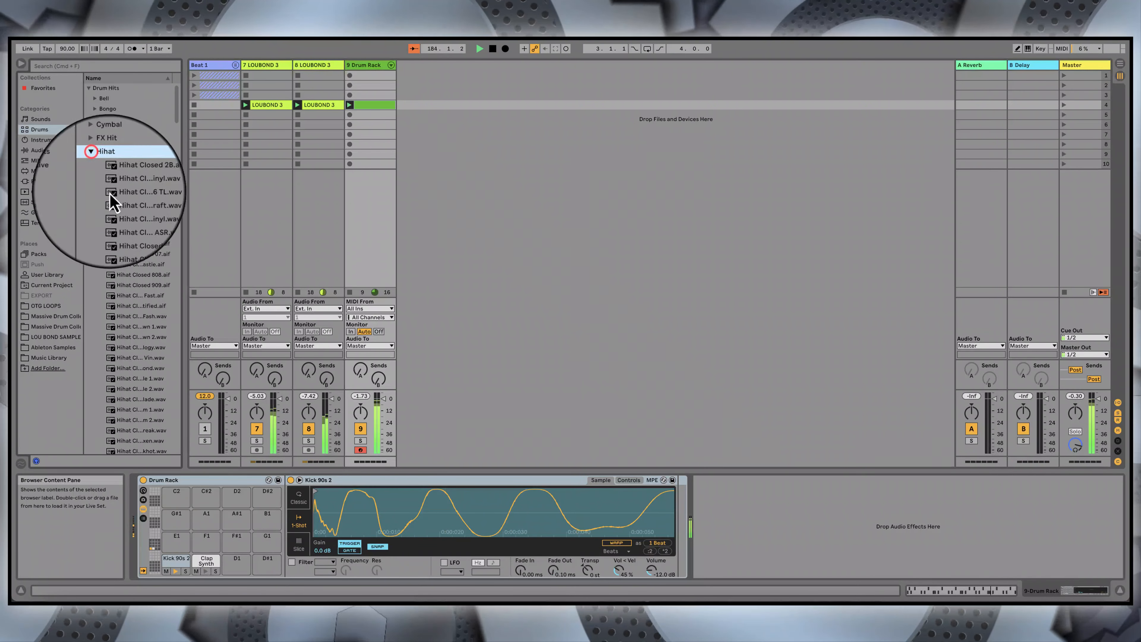
pyautogui.click(141, 336)
pyautogui.moveTo(140, 340); pyautogui.dragTo(236, 564)
# Step: Turn off folding in the drum clip's note editor and add a closed hi-hat note on the third sixteenth of every beat across all four bars
pyautogui.hotkey('shift', 'Tab')
pyautogui.click(263, 450)
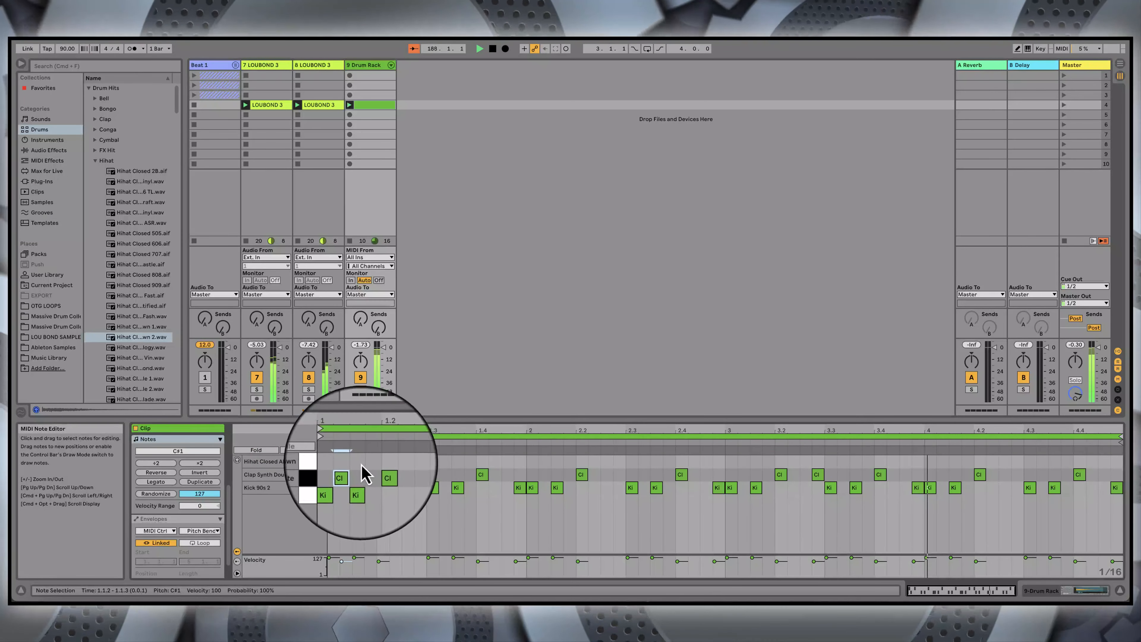
pyautogui.doubleClick(407, 462)
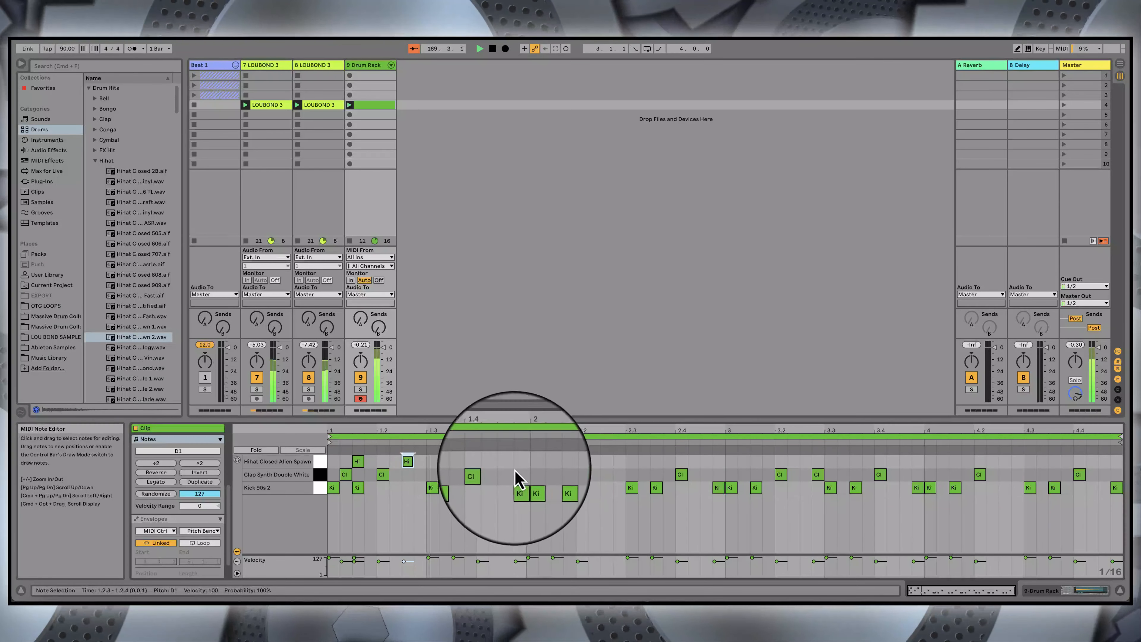
pyautogui.doubleClick(464, 461)
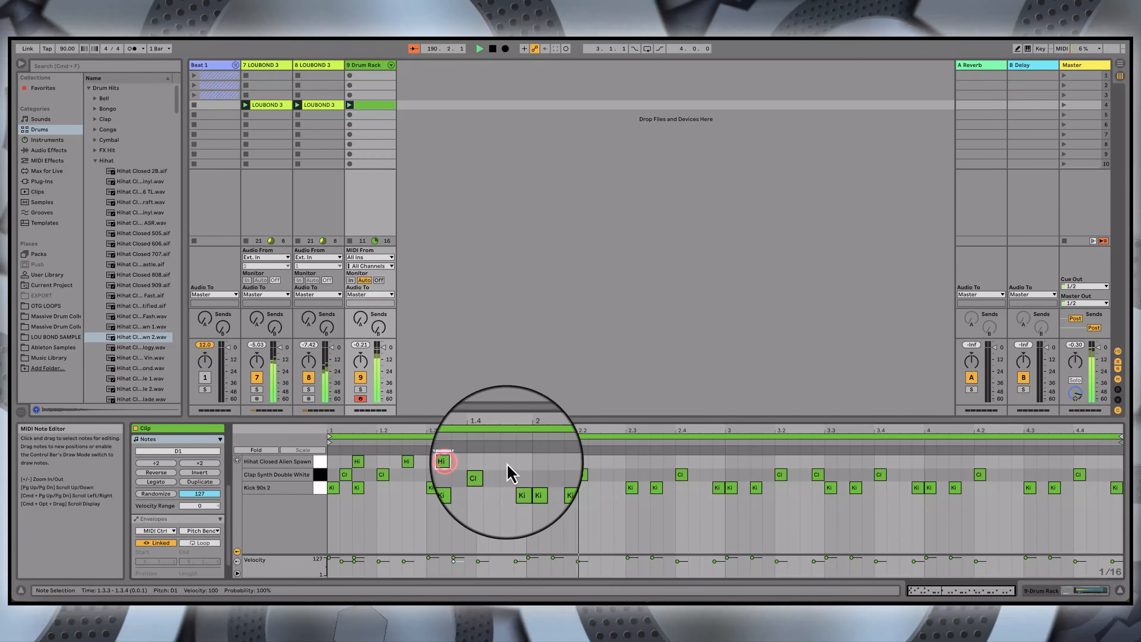
pyautogui.doubleClick(556, 461)
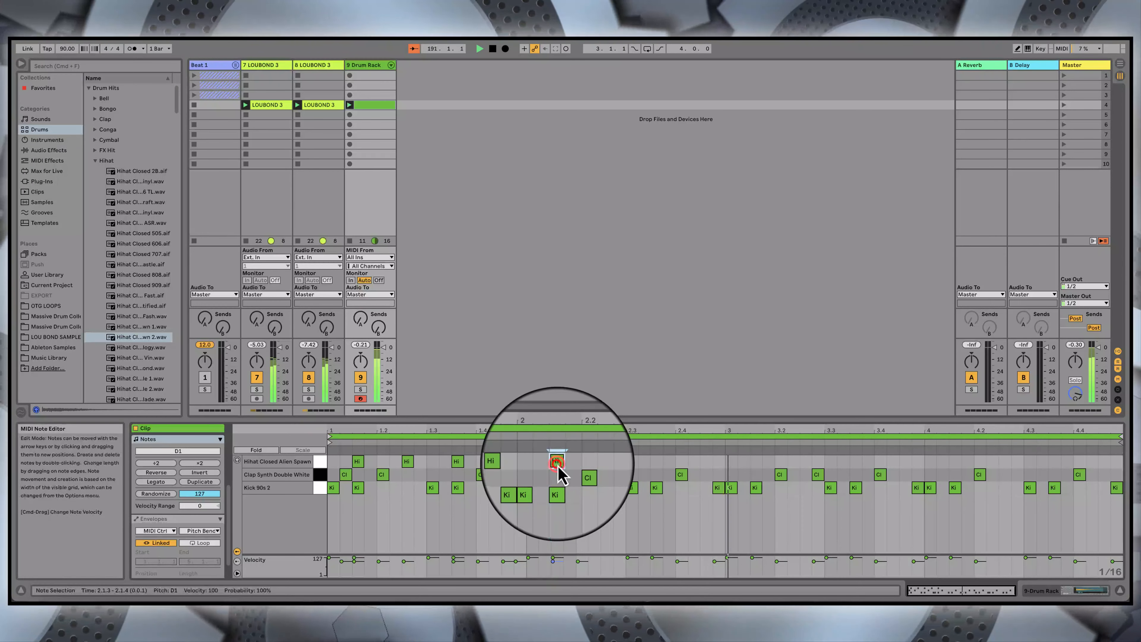
pyautogui.doubleClick(608, 462)
pyautogui.doubleClick(658, 462)
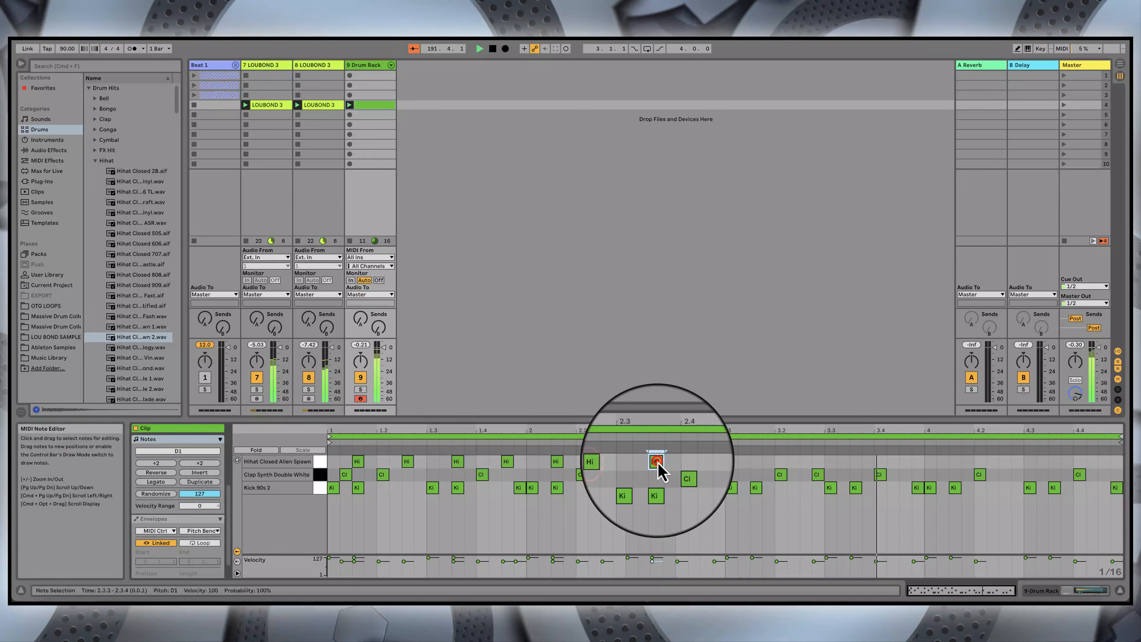
pyautogui.doubleClick(707, 461)
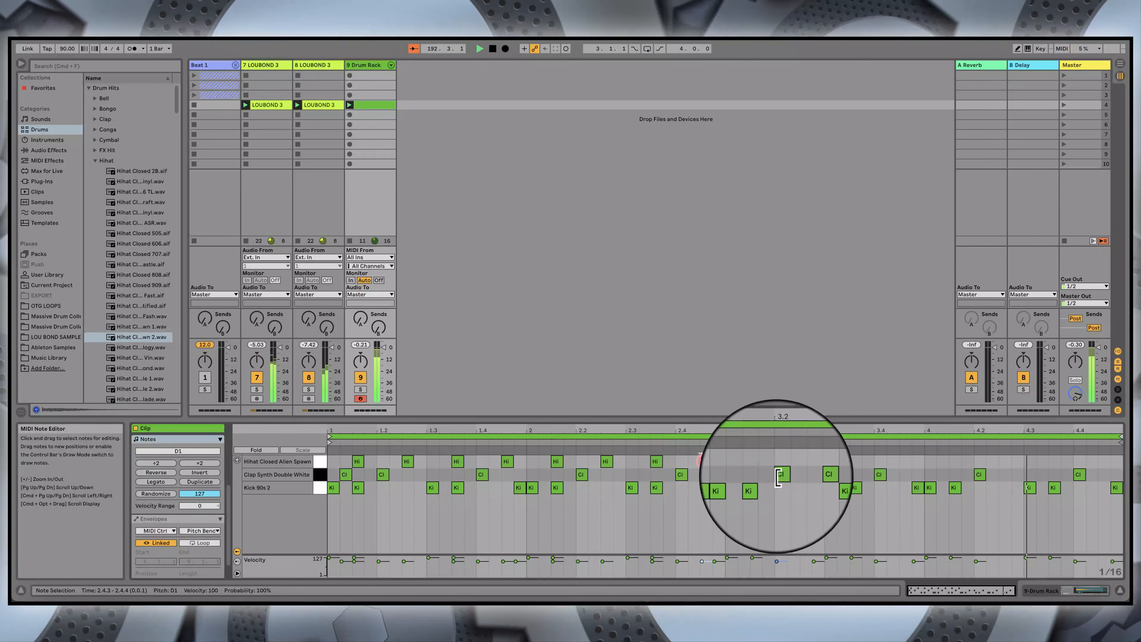
pyautogui.doubleClick(754, 464)
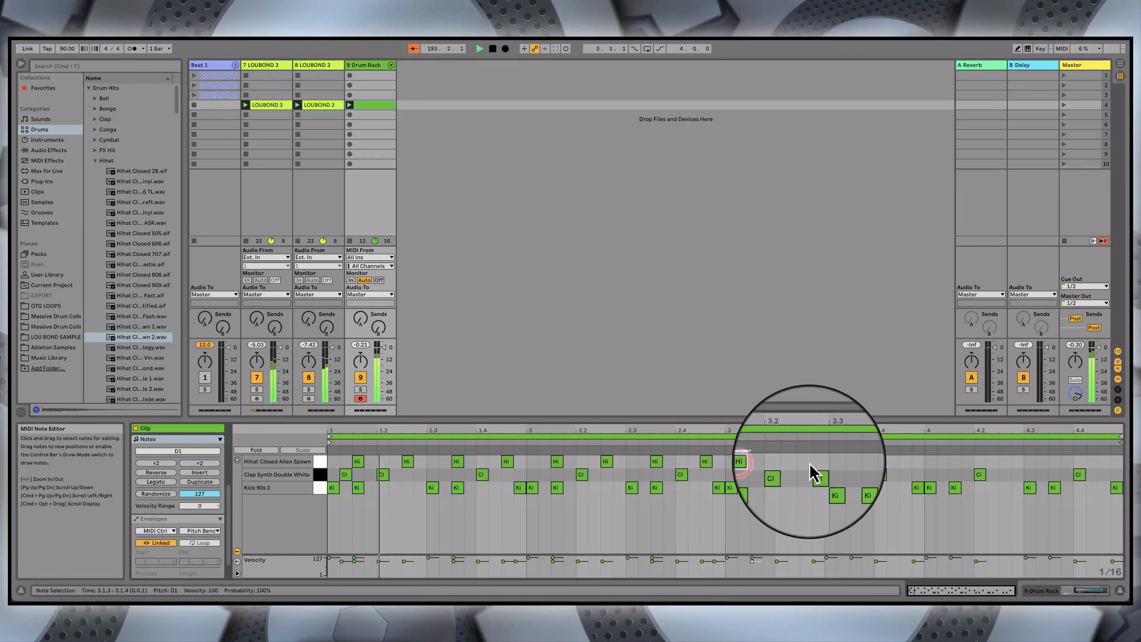
pyautogui.doubleClick(856, 463)
pyautogui.doubleClick(904, 462)
pyautogui.doubleClick(954, 462)
pyautogui.doubleClick(1004, 461)
pyautogui.doubleClick(1055, 461)
pyautogui.doubleClick(1104, 461)
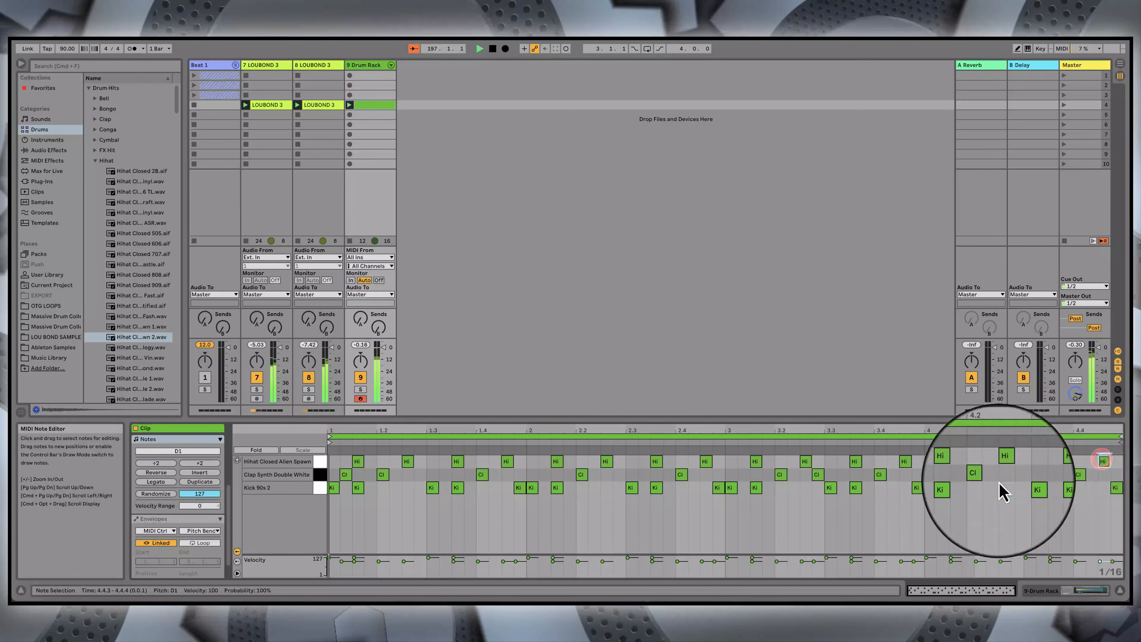